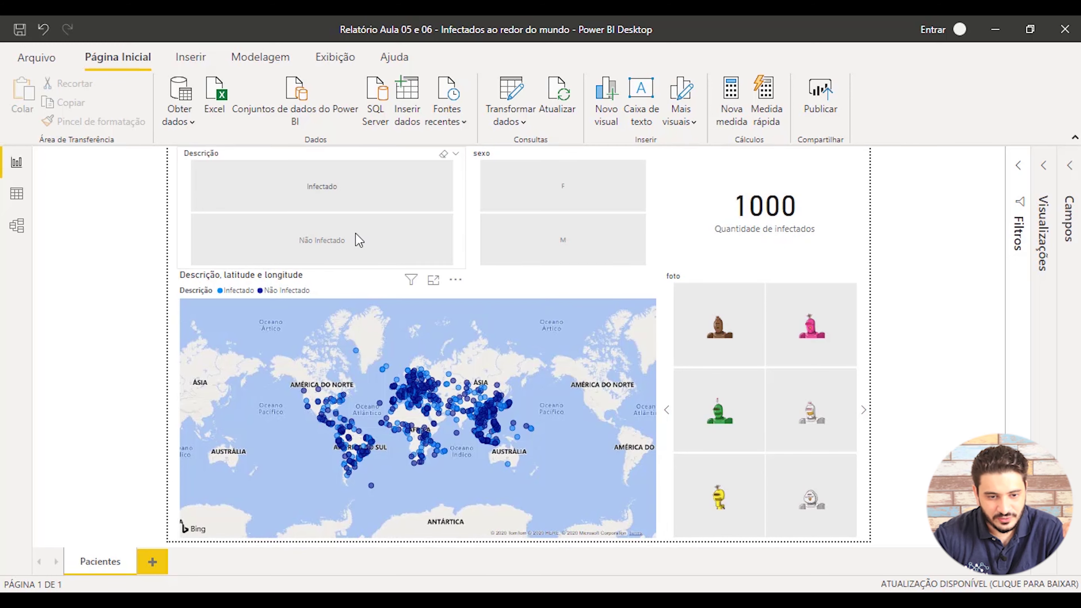
Step: Compare the report filtered by Infectado and Não Infectado, and the infected patients filtered by sexo F and M
{"action": "left_click", "coordinate": [356, 199]}
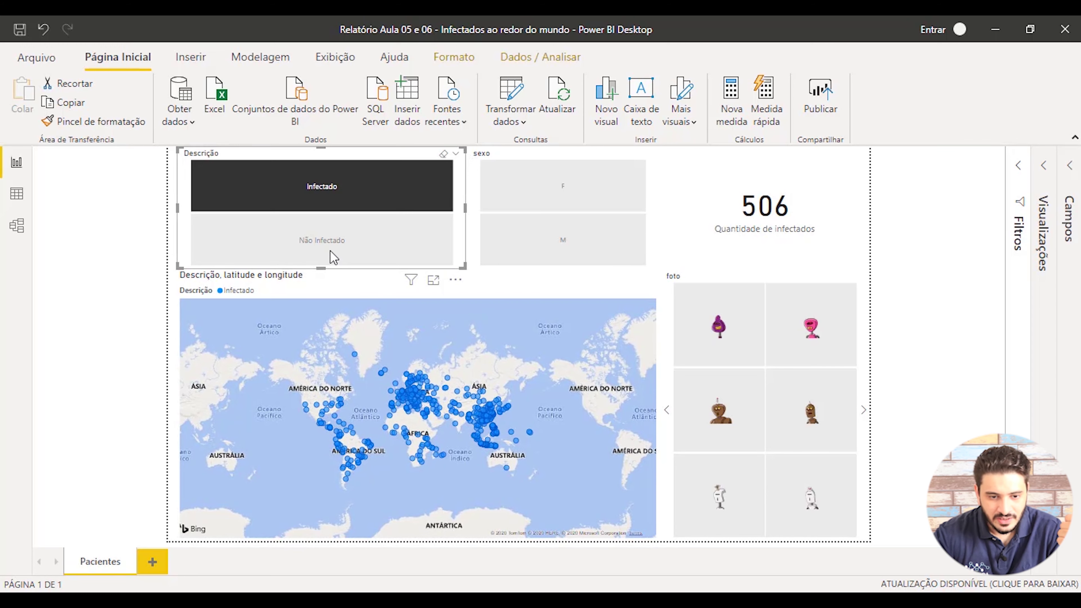
{"action": "left_click", "coordinate": [334, 257]}
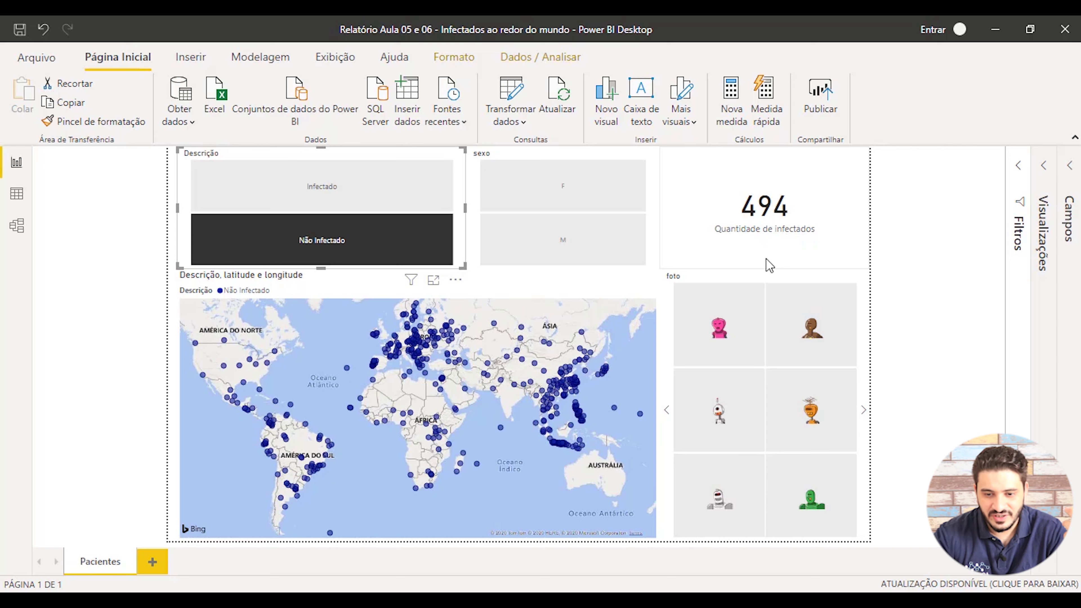
{"action": "left_click", "coordinate": [311, 192]}
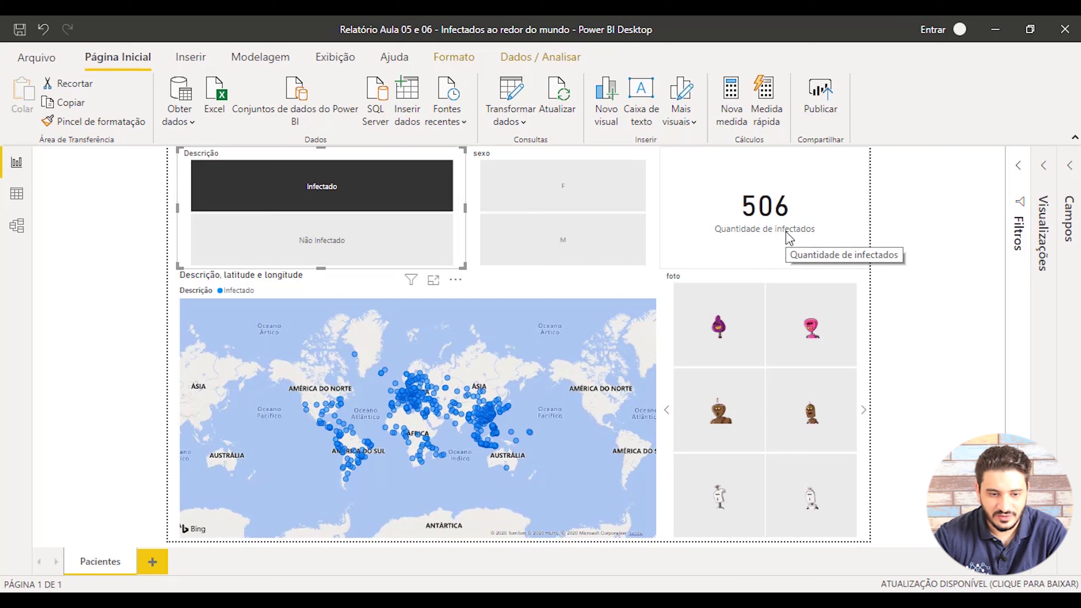
{"action": "left_click", "coordinate": [593, 197]}
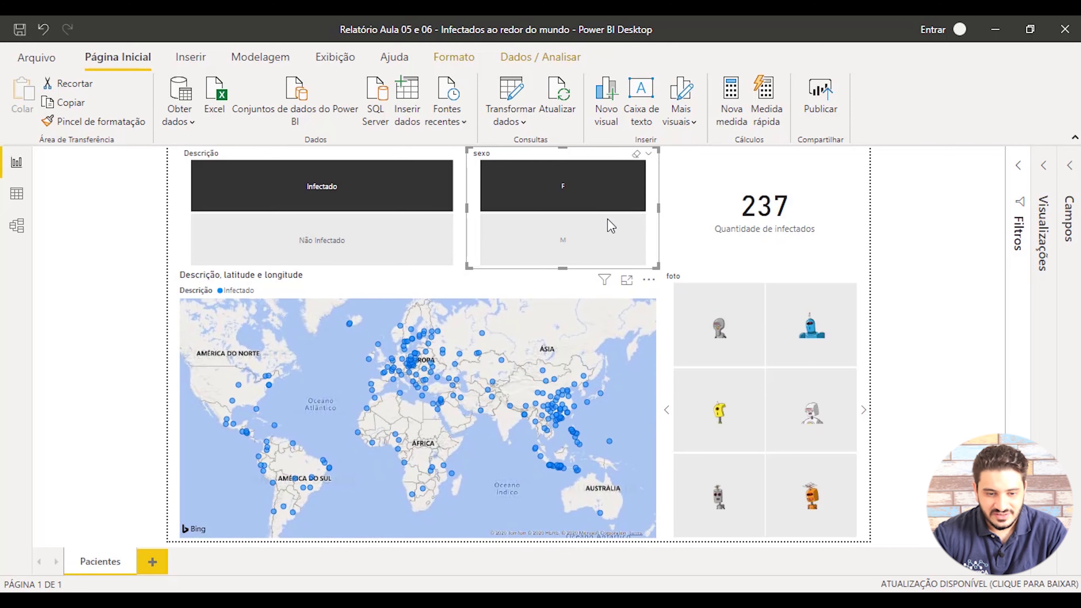
{"action": "left_click", "coordinate": [582, 251]}
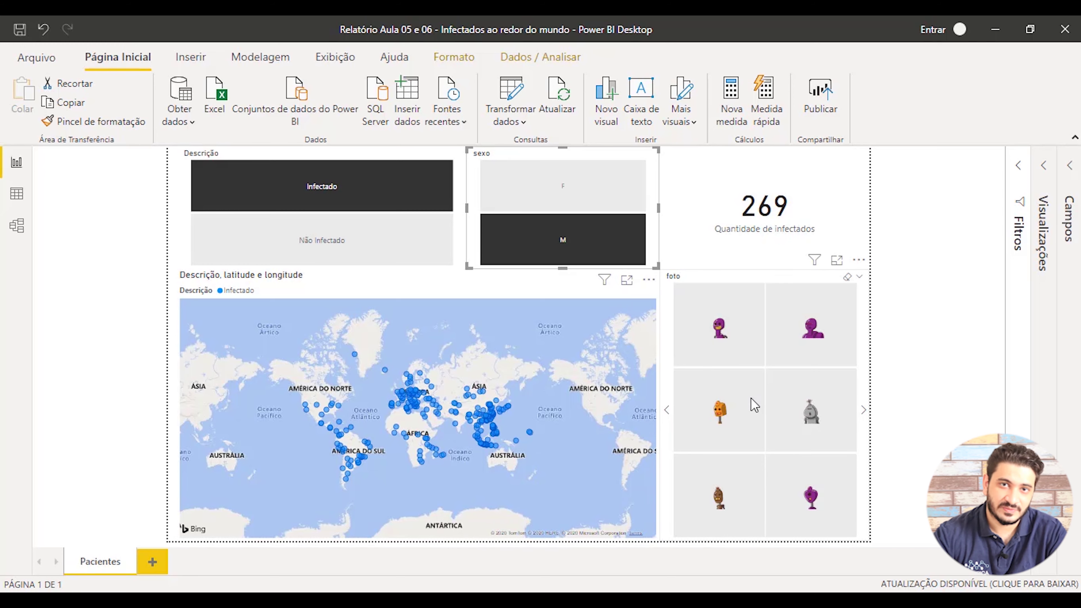
Step: Browse the foto slicer, filter the report to the green avatar's patient, and toggle the sexo filter
{"action": "left_click", "coordinate": [864, 410]}
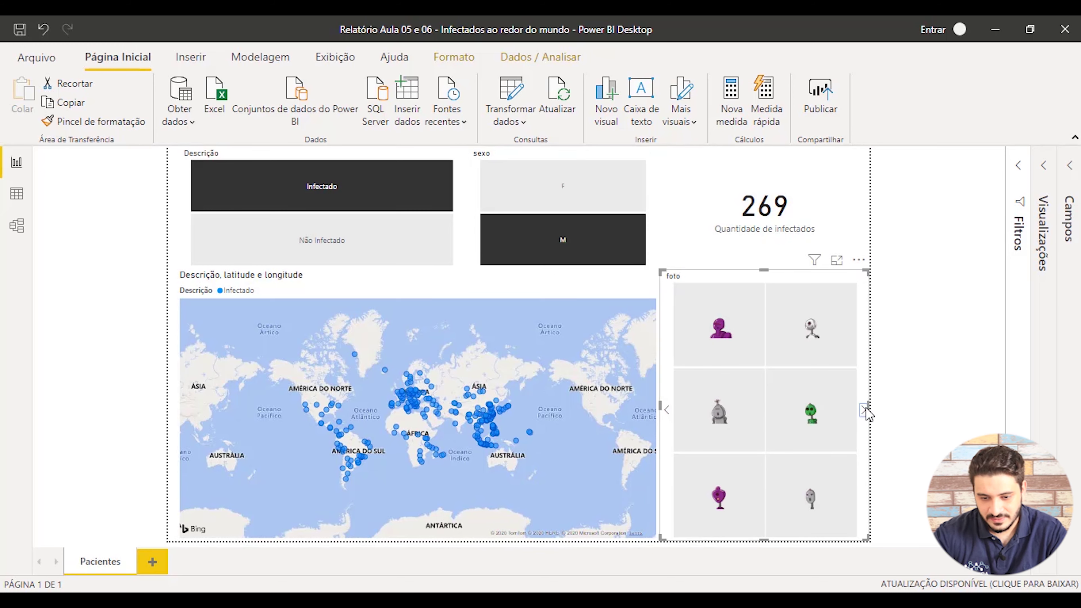
{"action": "left_click", "coordinate": [812, 413]}
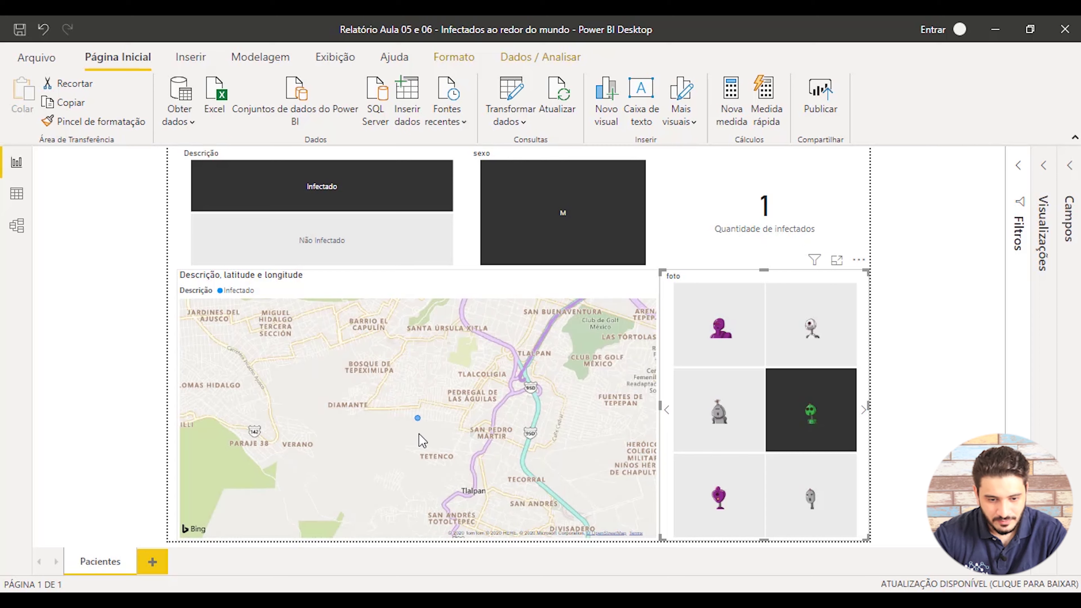
{"action": "left_click", "coordinate": [515, 217]}
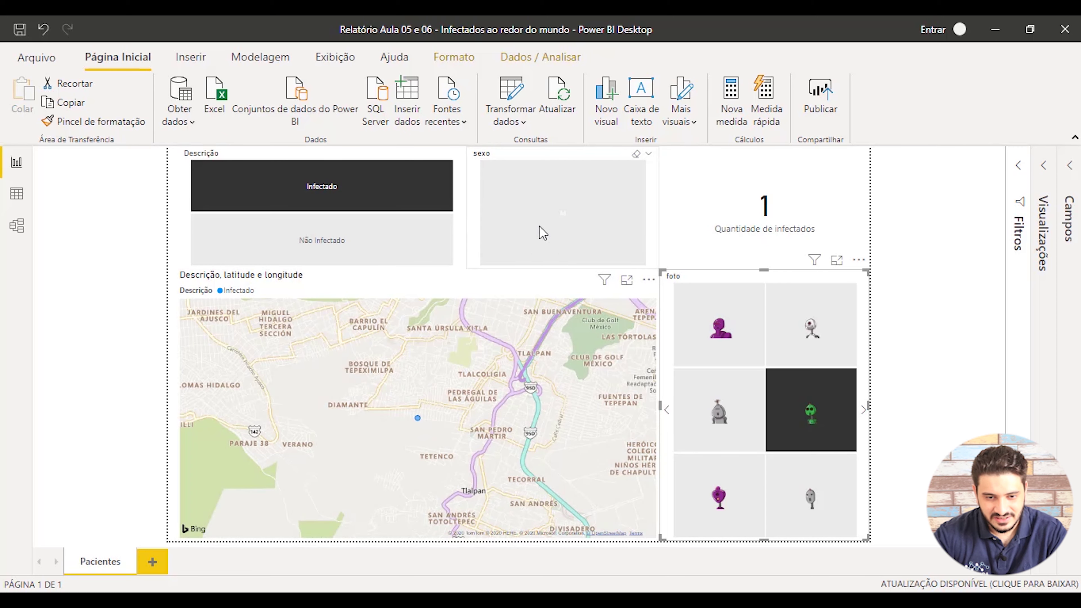
{"action": "left_click", "coordinate": [481, 241]}
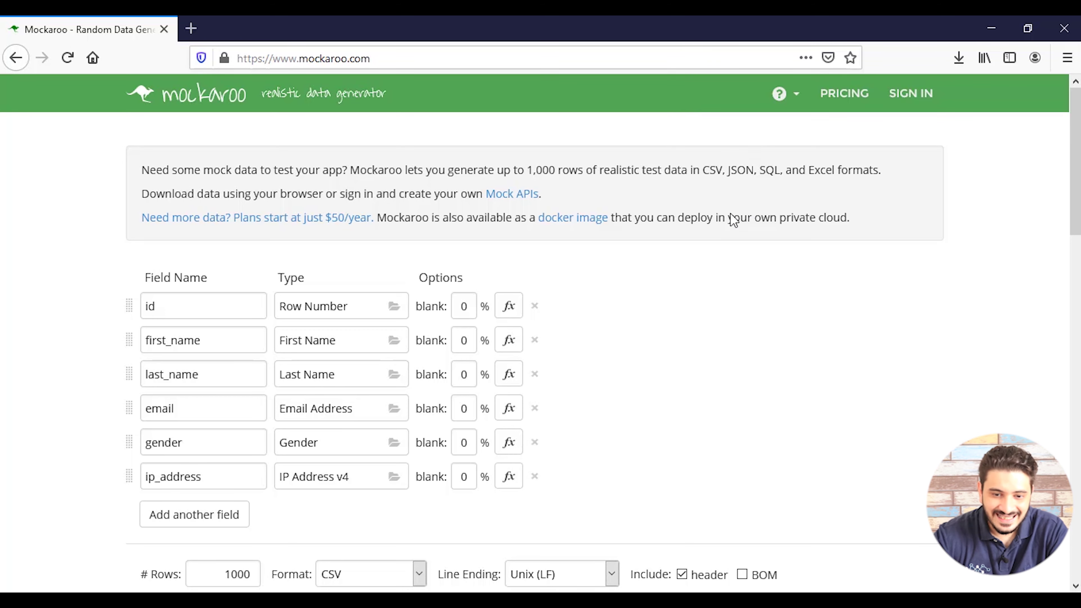
Step: Examine the row count setting and the available output formats for the generated data on Mockaroo
{"action": "scroll", "coordinate": [699, 232], "scroll_direction": "down", "scroll_amount": 3}
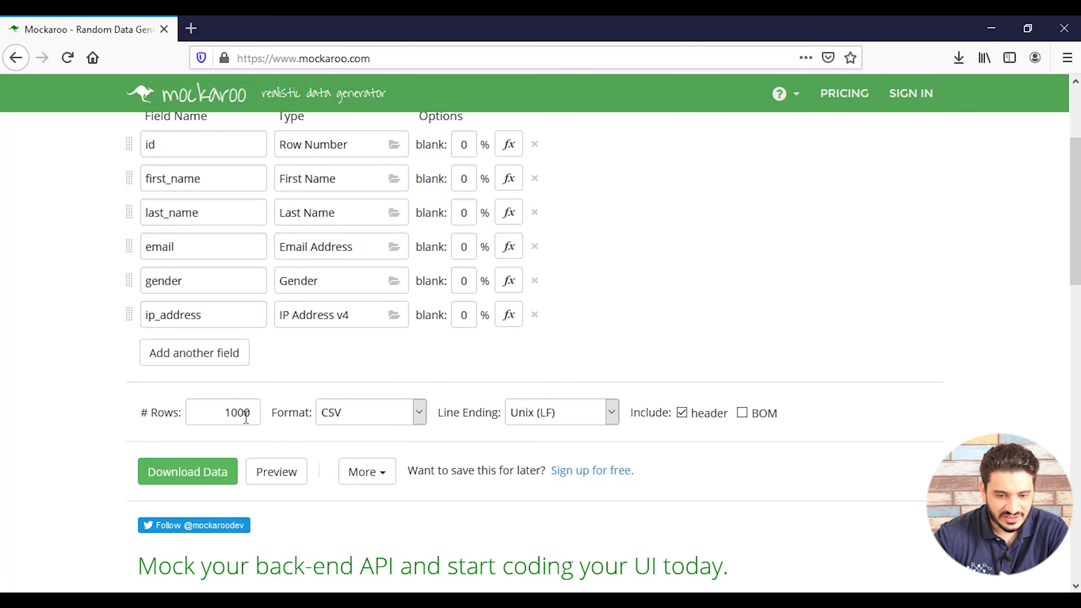
{"action": "double_click", "coordinate": [224, 409]}
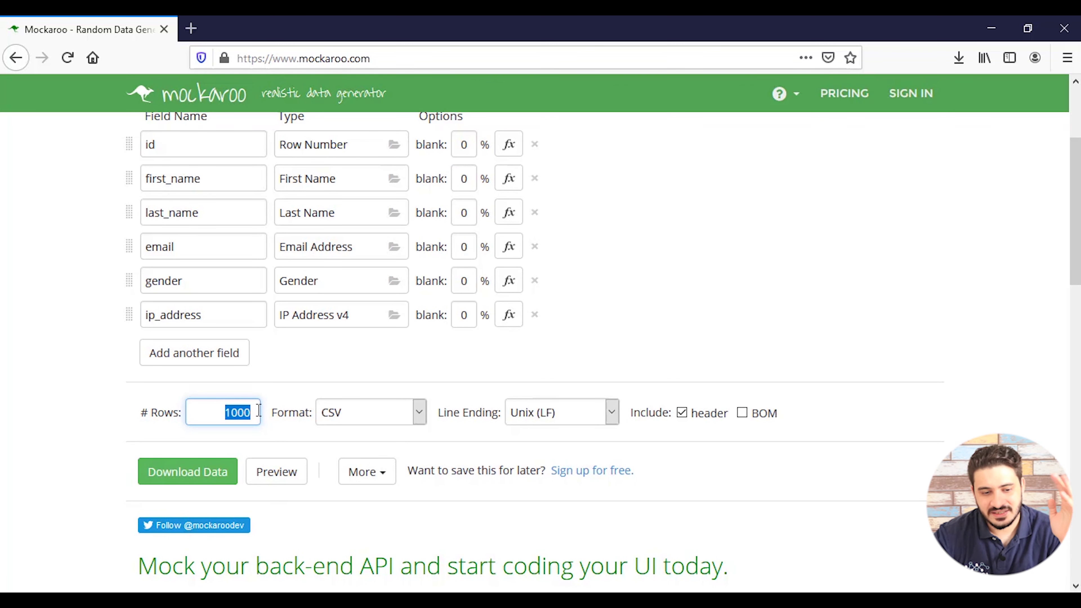
{"action": "left_click", "coordinate": [420, 413]}
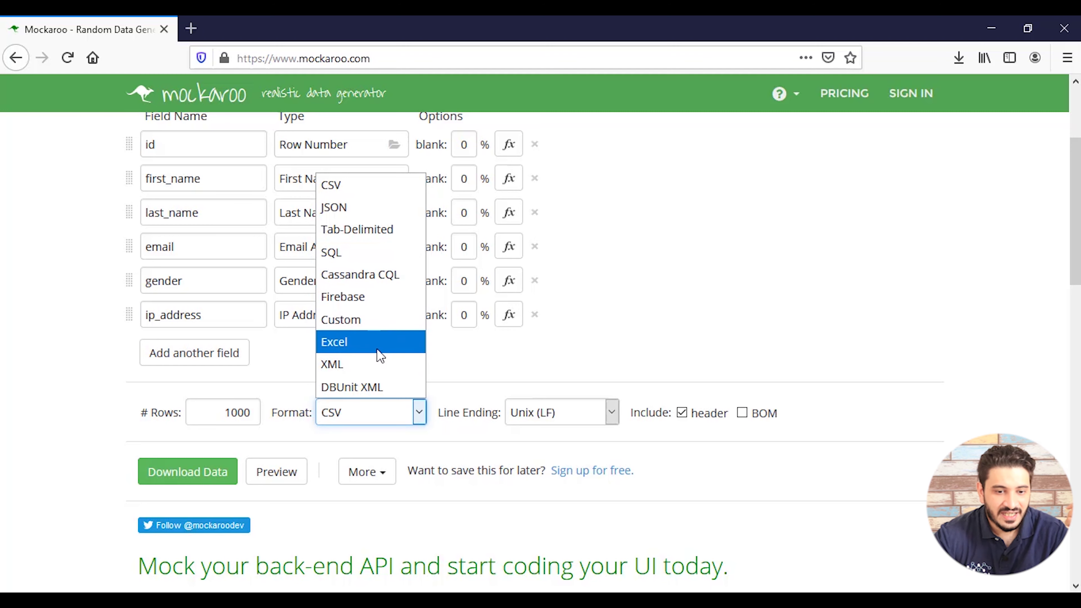
{"action": "left_click", "coordinate": [494, 363]}
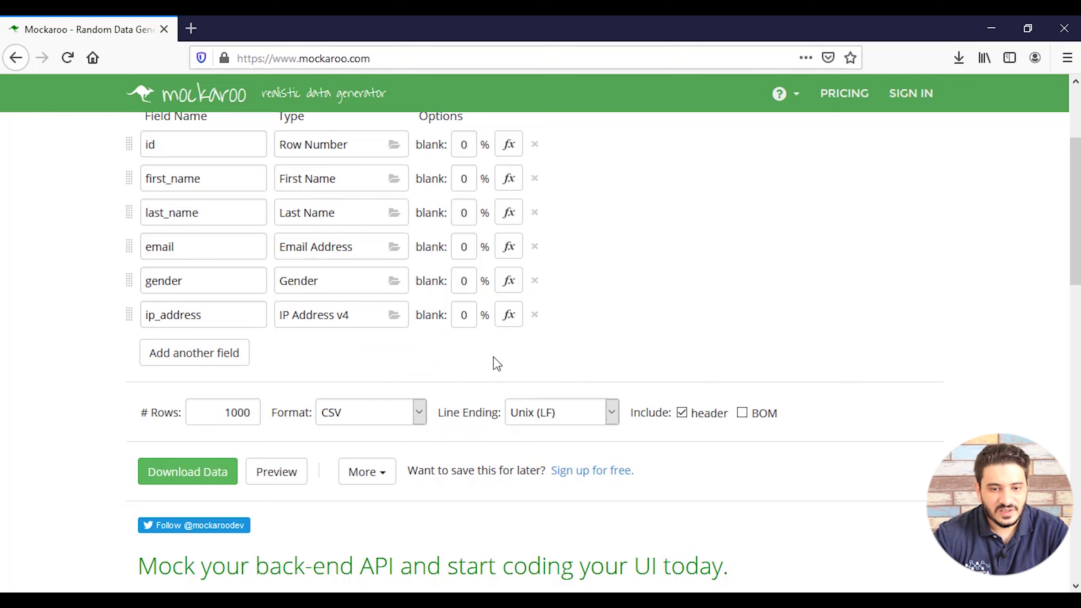
{"action": "scroll", "coordinate": [646, 311], "scroll_direction": "up", "scroll_amount": 1}
{"action": "scroll", "coordinate": [647, 310], "scroll_direction": "up", "scroll_amount": 3}
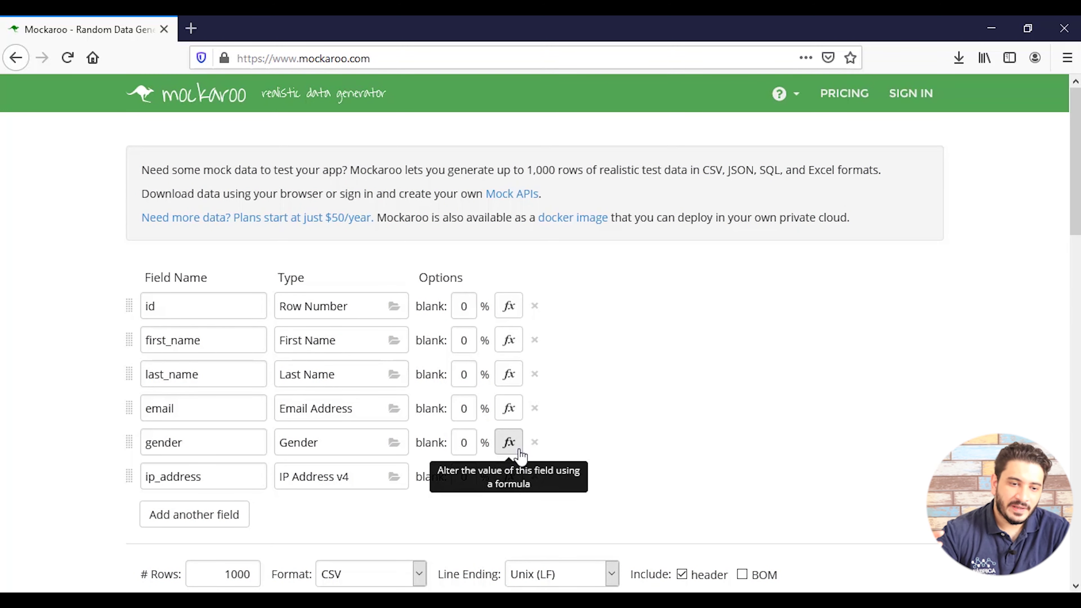
Step: Rename the id, first_name and last_name fields to codigo, nome and sobrenome
{"action": "left_click", "coordinate": [201, 308]}
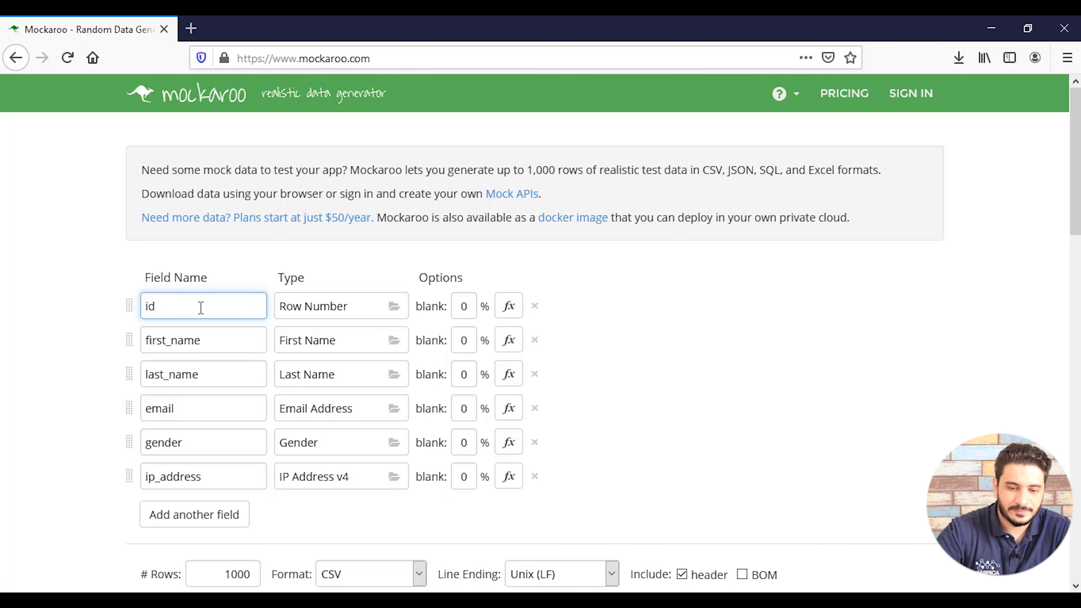
{"action": "left_click_drag", "start_coordinate": [174, 306], "coordinate": [116, 307]}
{"action": "type", "text": "codig"}
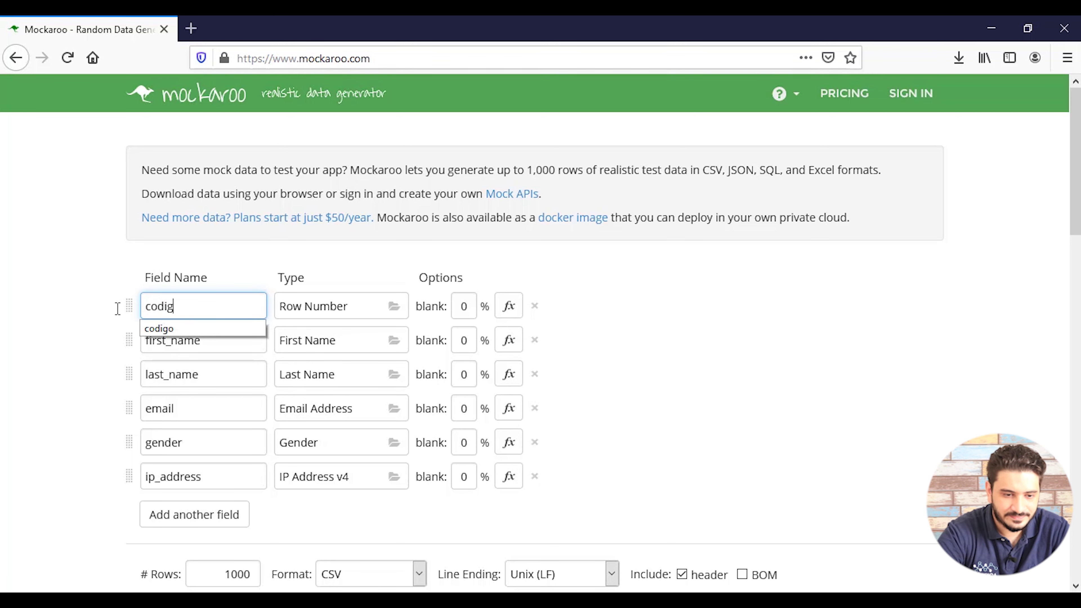
{"action": "type", "text": "o"}
{"action": "left_click_drag", "start_coordinate": [203, 341], "coordinate": [136, 347]}
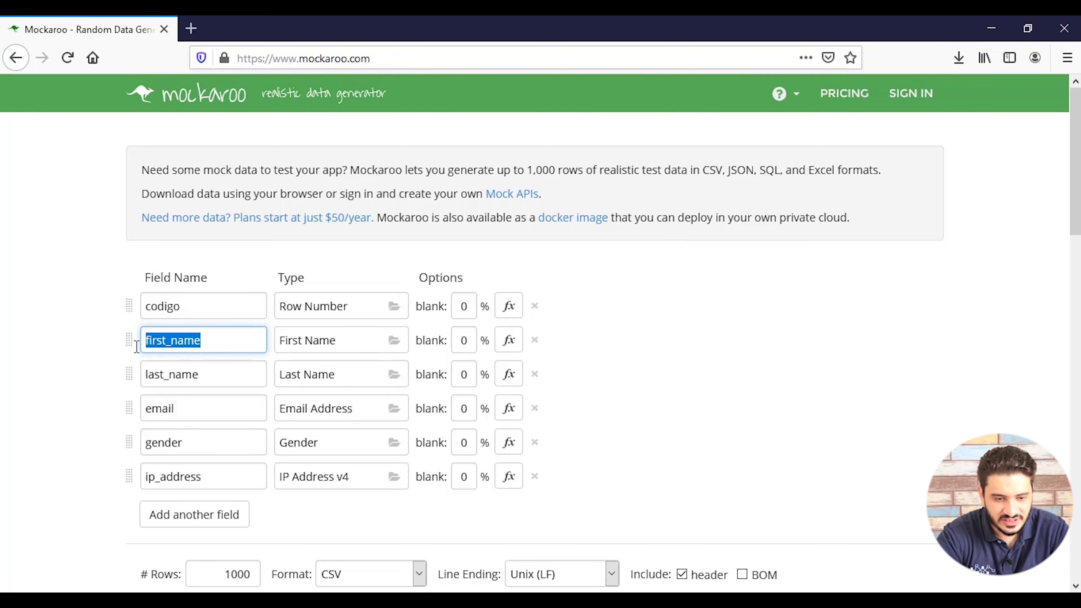
{"action": "type", "text": "nome"}
{"action": "left_click_drag", "start_coordinate": [203, 375], "coordinate": [104, 369]}
{"action": "type", "text": "sobrenome"}
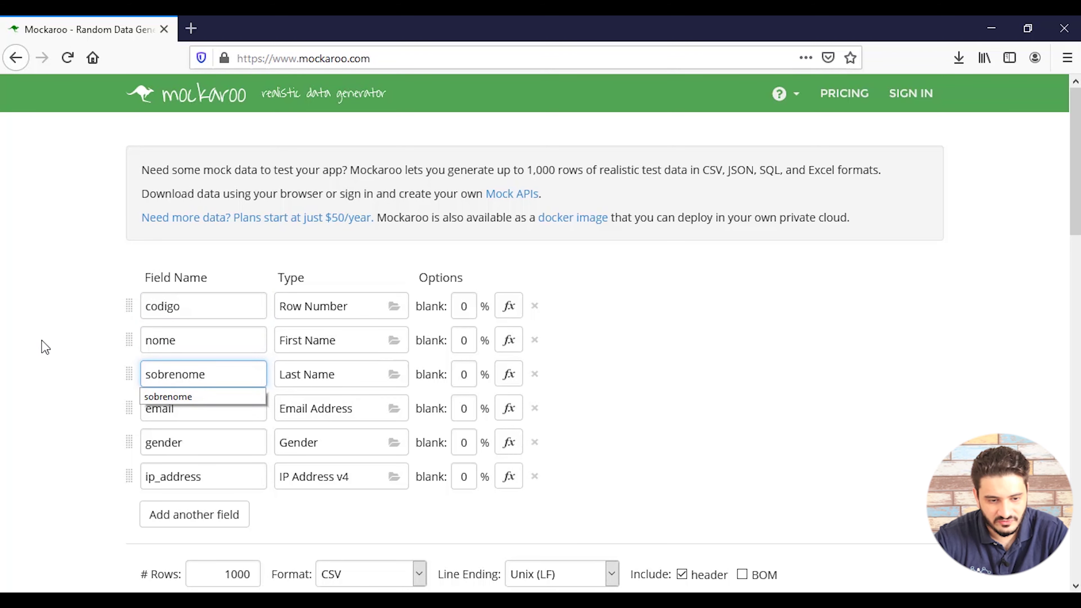
{"action": "left_click", "coordinate": [113, 384]}
Step: Rename the email field to foto and set its type to Avatar from the Personal category
{"action": "scroll", "coordinate": [120, 389], "scroll_direction": "down", "scroll_amount": 2}
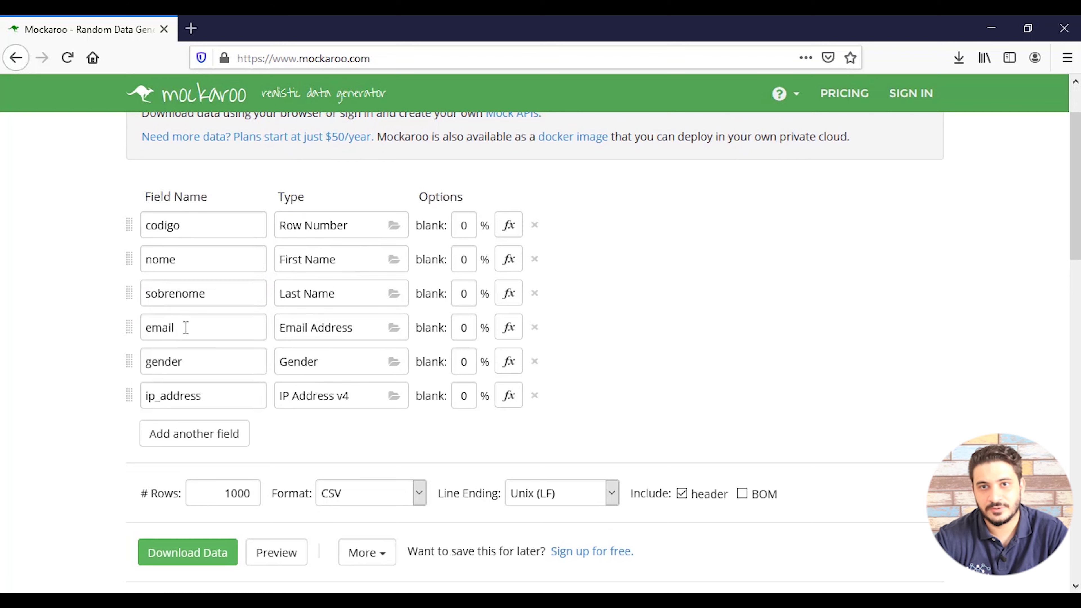
{"action": "left_click_drag", "start_coordinate": [186, 328], "coordinate": [117, 325]}
{"action": "type", "text": "avatar"}
{"action": "key", "text": "BackSpace"}
{"action": "type", "text": "foto"}
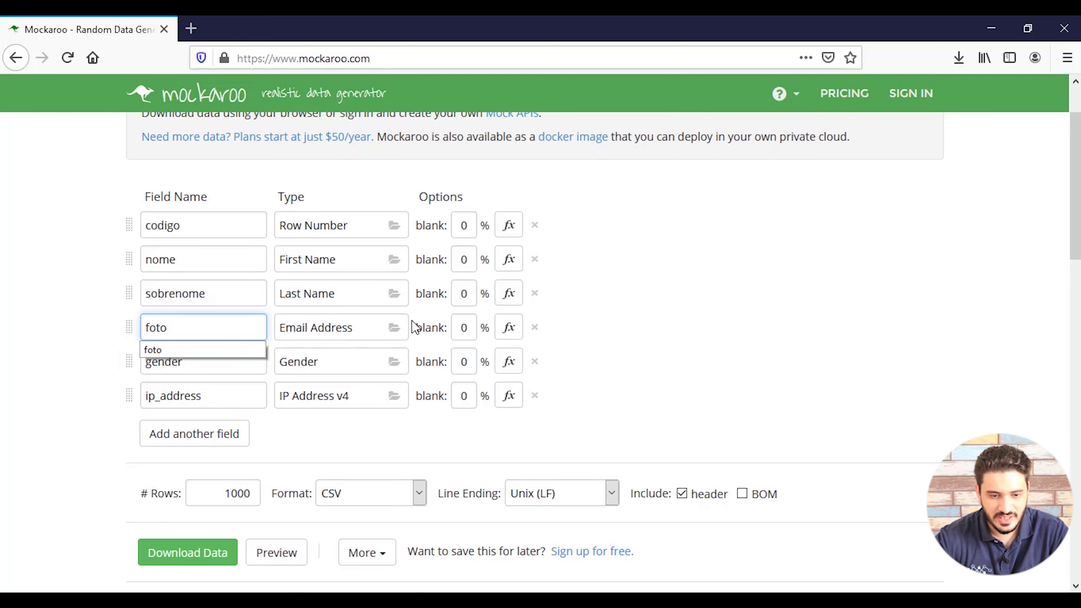
{"action": "left_click", "coordinate": [393, 335]}
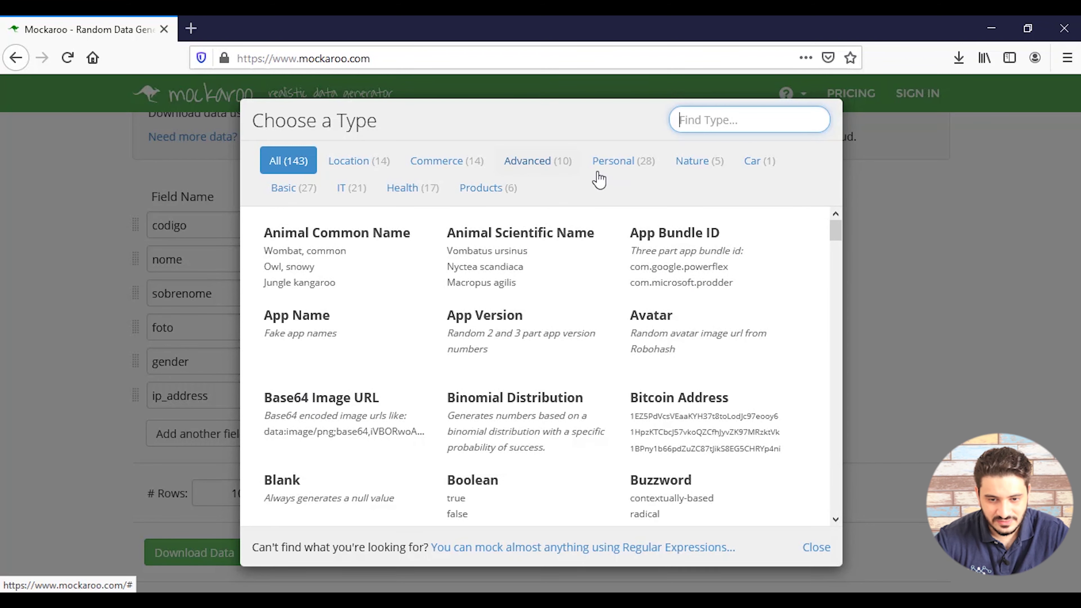
{"action": "left_click", "coordinate": [625, 170]}
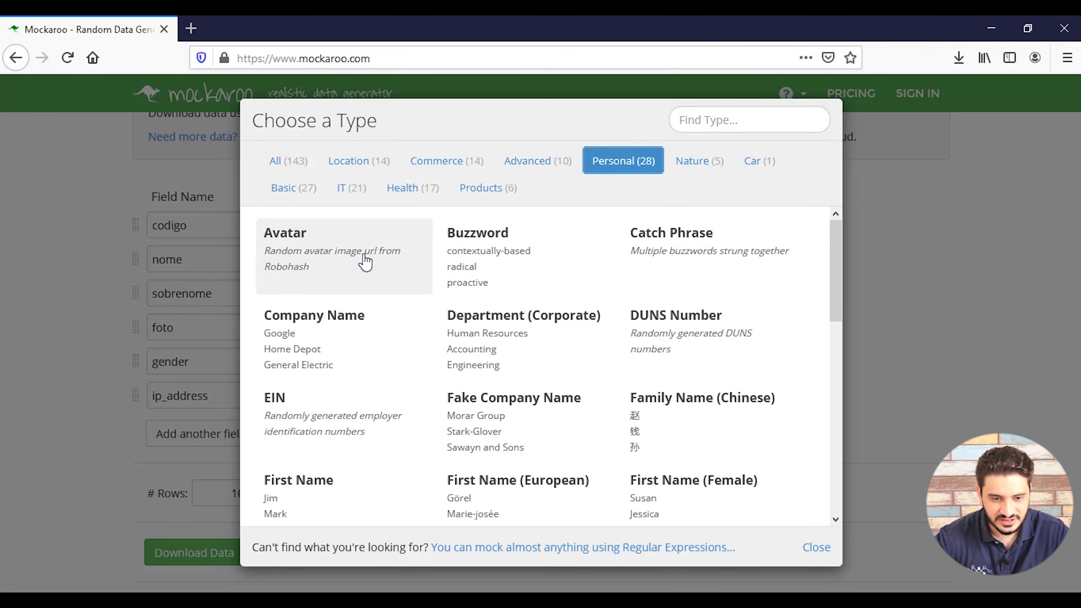
{"action": "left_click", "coordinate": [339, 267]}
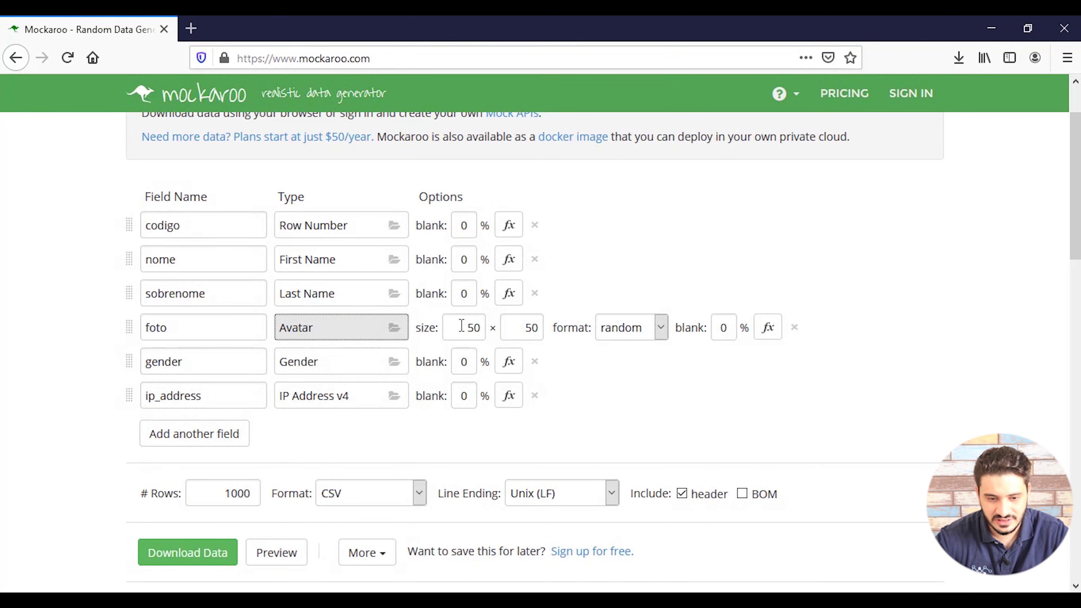
{"action": "left_click_drag", "start_coordinate": [475, 326], "coordinate": [481, 327]}
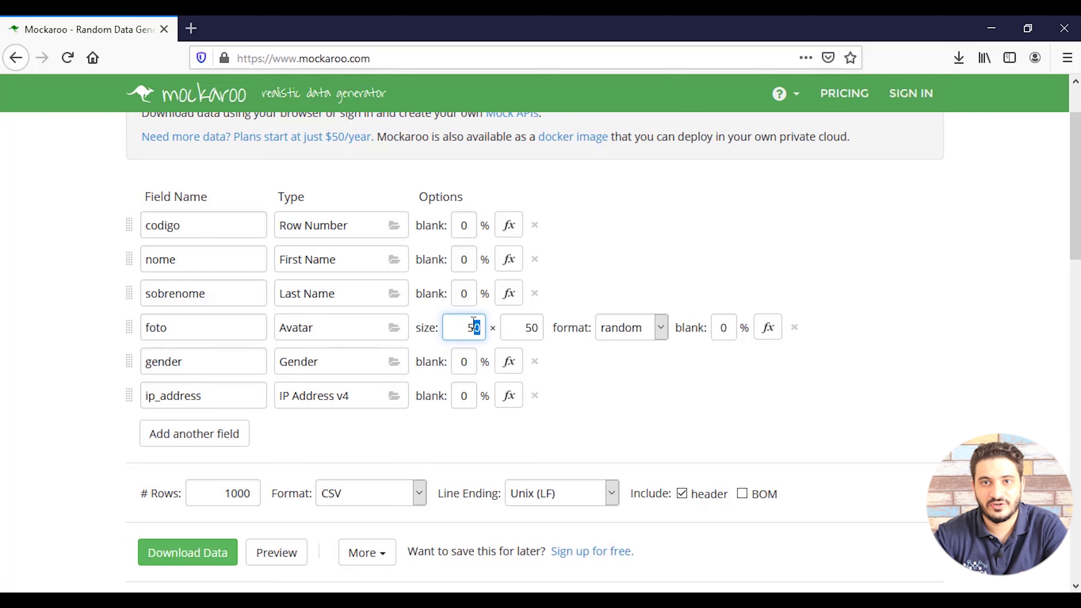
Step: Rename the gender field to sexo
{"action": "left_click", "coordinate": [215, 363]}
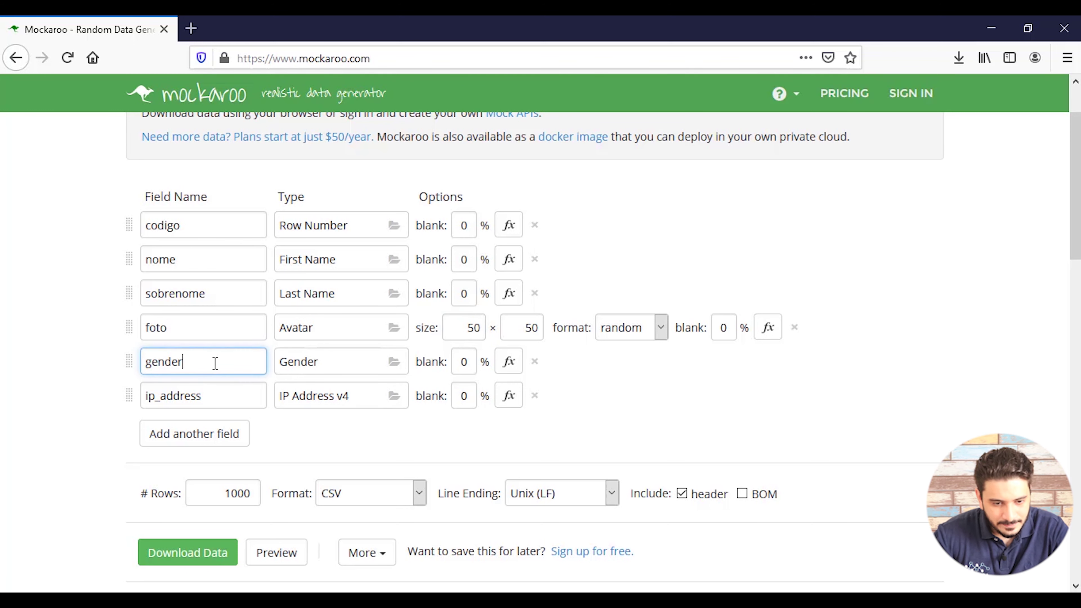
{"action": "left_click_drag", "start_coordinate": [224, 367], "coordinate": [103, 360]}
{"action": "type", "text": "sexo"}
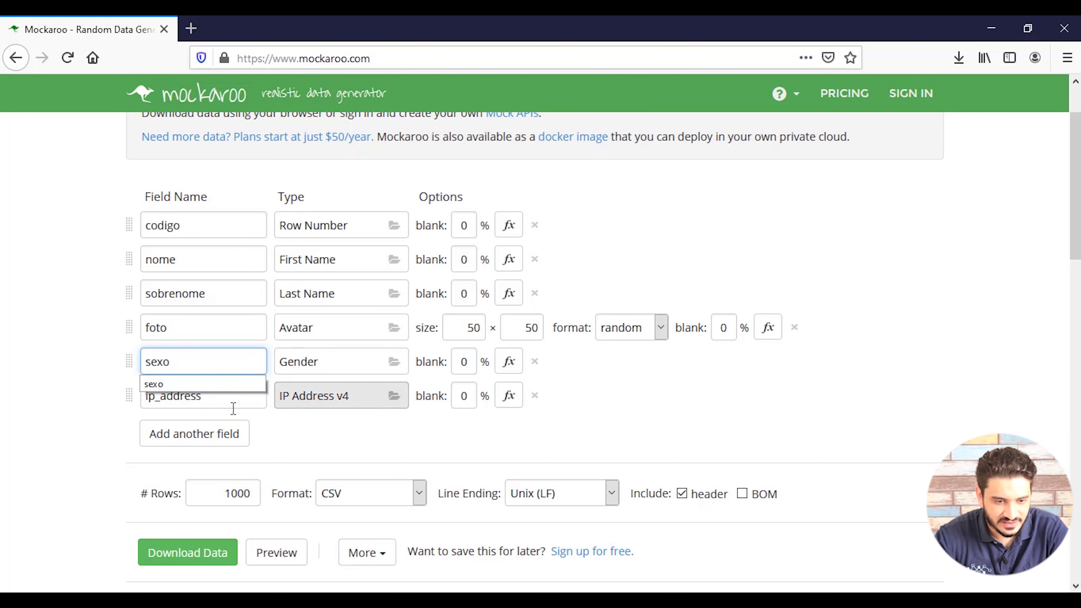
Step: Rename the ip_address field to latitude and set its type to Latitude from the Location category
{"action": "left_click_drag", "start_coordinate": [230, 400], "coordinate": [86, 390]}
{"action": "type", "text": "lat"}
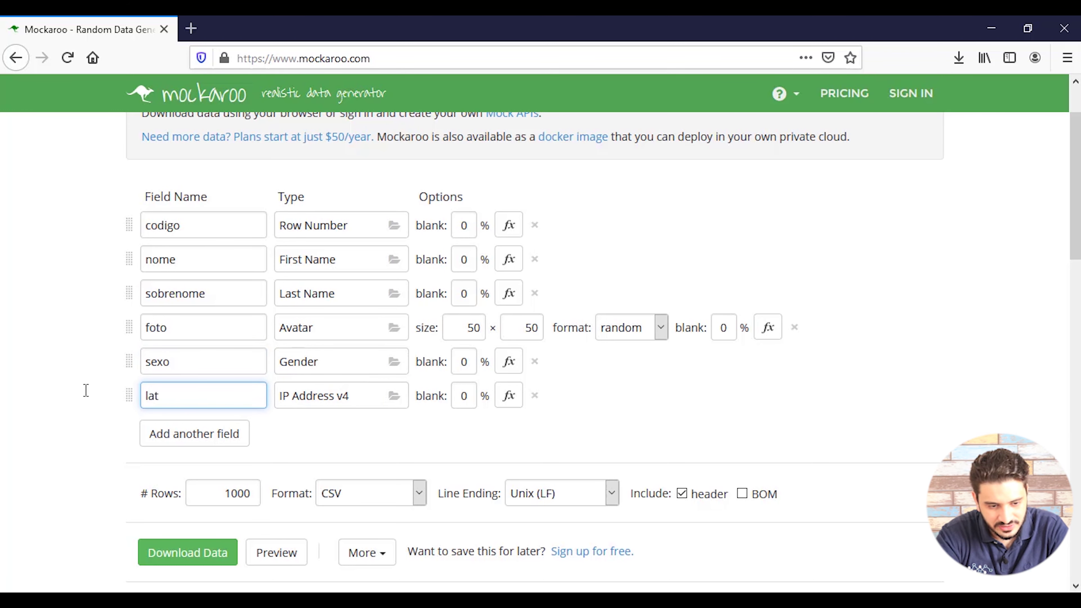
{"action": "type", "text": "itude"}
{"action": "left_click", "coordinate": [394, 398]}
{"action": "left_click", "coordinate": [385, 169]}
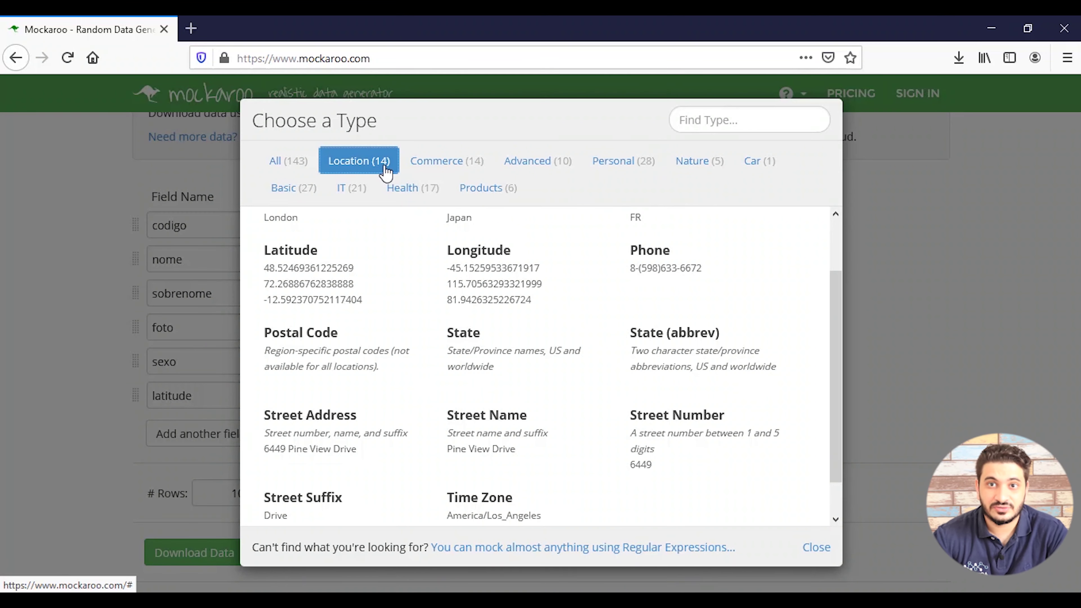
{"action": "left_click", "coordinate": [303, 265]}
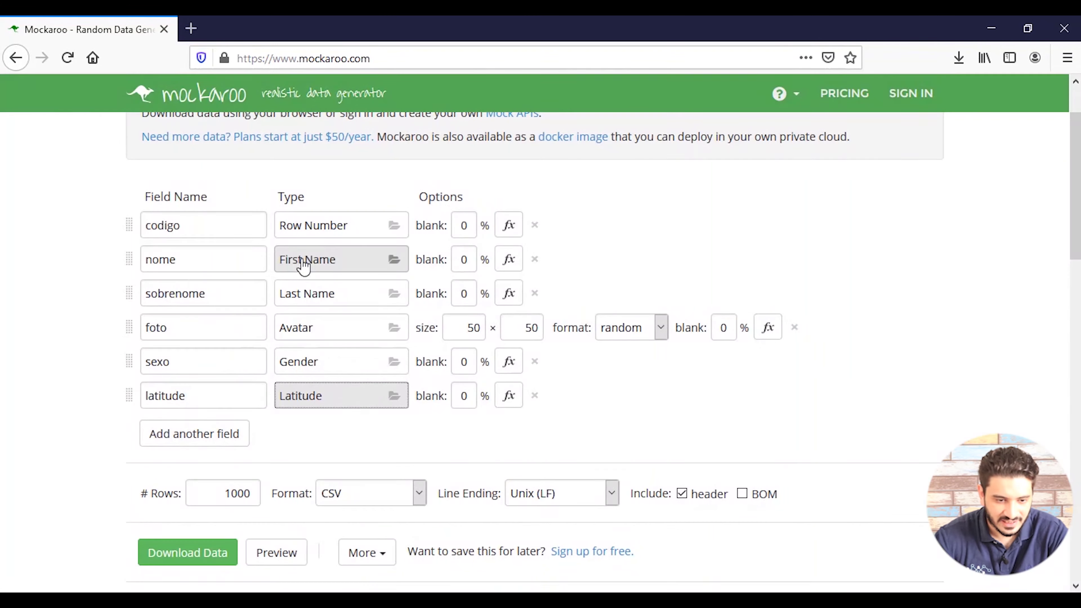
Step: Add another field named longitude and set its type to Longitude
{"action": "left_click", "coordinate": [206, 433]}
{"action": "type", "text": "long"}
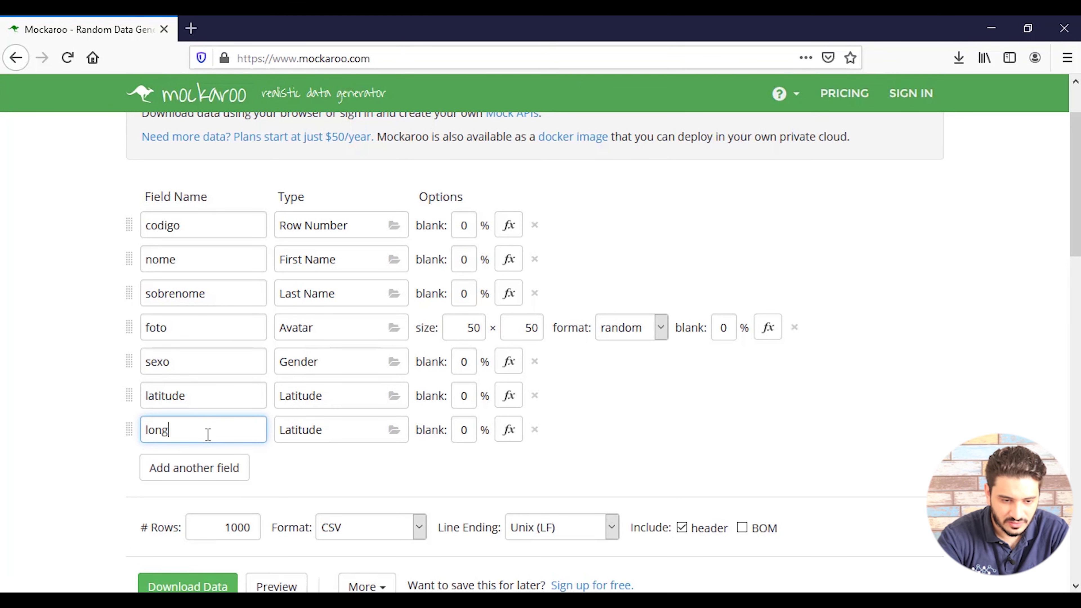
{"action": "type", "text": "itude"}
{"action": "left_click", "coordinate": [323, 430]}
{"action": "left_click", "coordinate": [445, 266]}
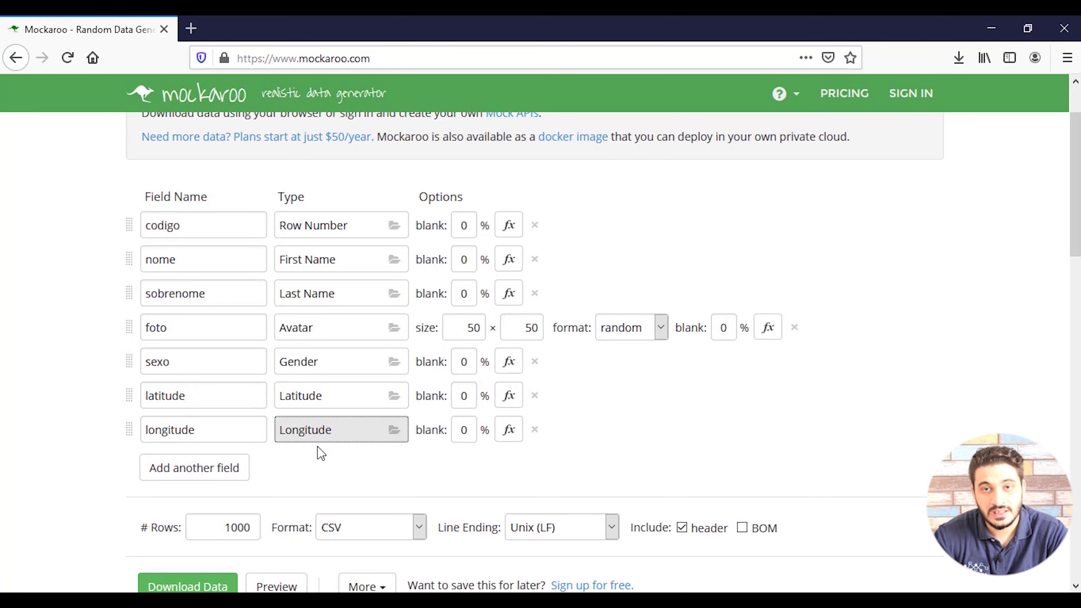
Step: Add another field named covid19 and set its type to Boolean
{"action": "left_click", "coordinate": [194, 467]}
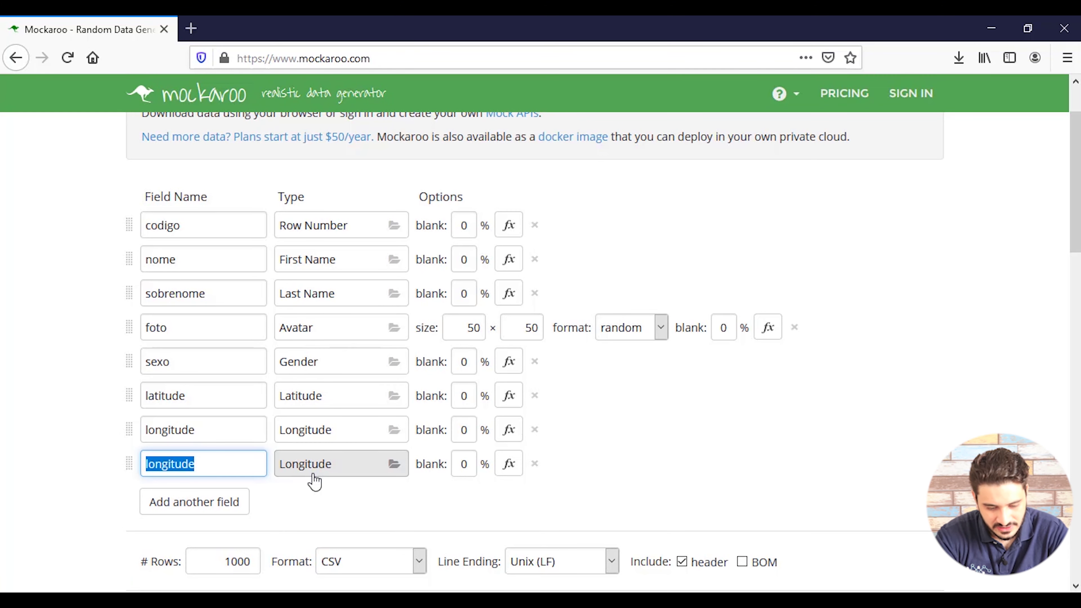
{"action": "type", "text": "covid"}
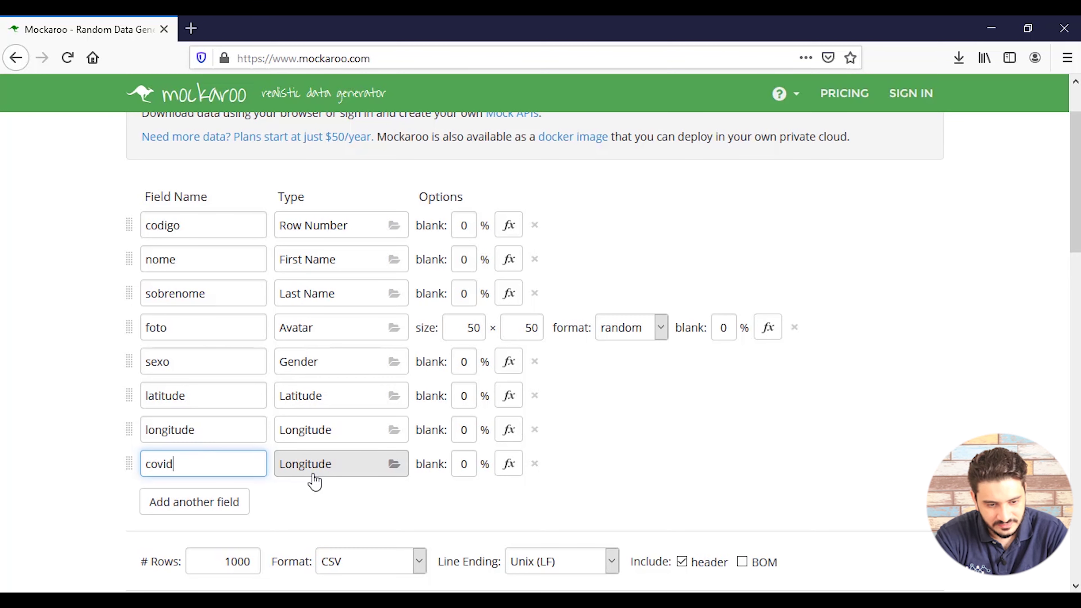
{"action": "type", "text": "19"}
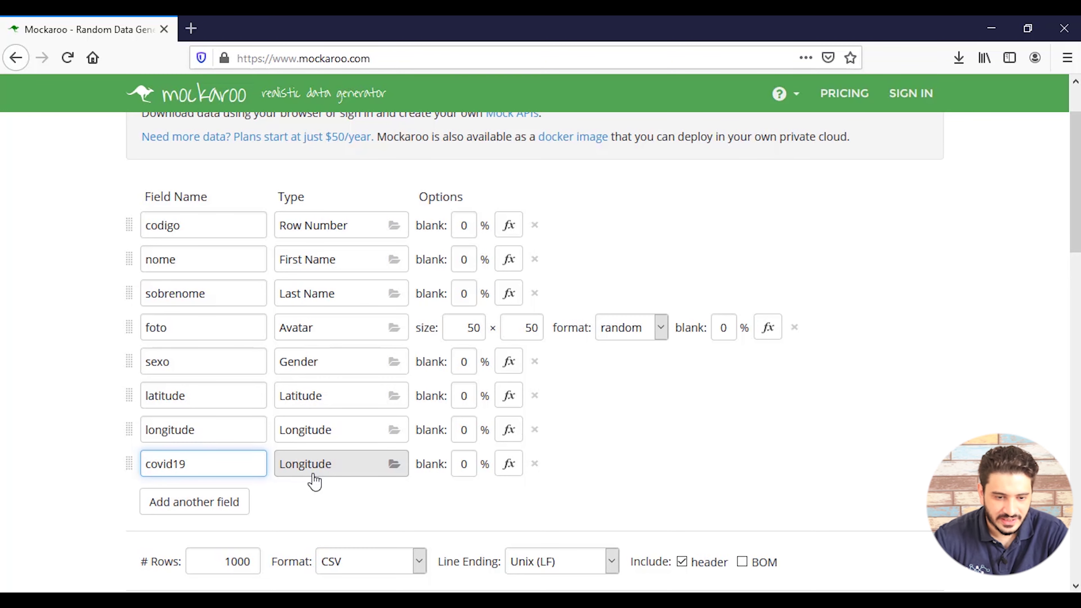
{"action": "left_click", "coordinate": [352, 472]}
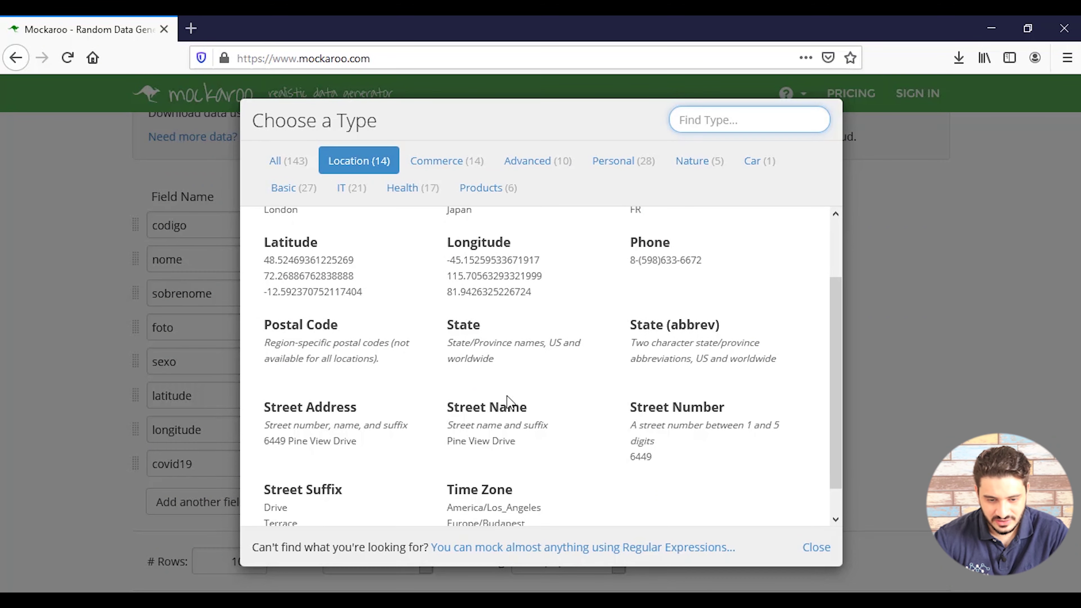
{"action": "scroll", "coordinate": [506, 396], "scroll_direction": "up", "scroll_amount": 3}
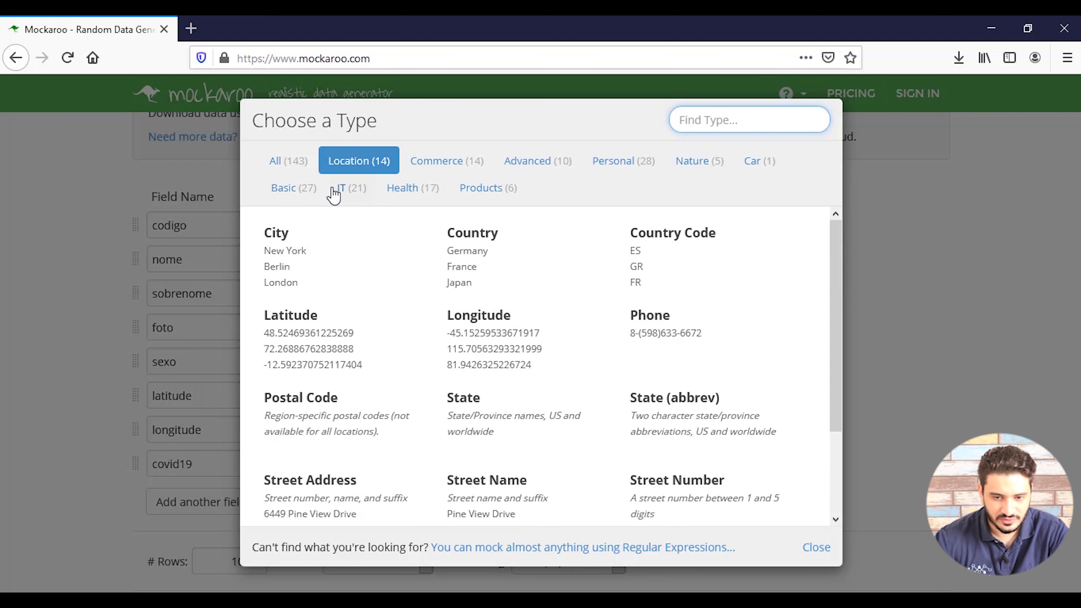
{"action": "left_click", "coordinate": [294, 164]}
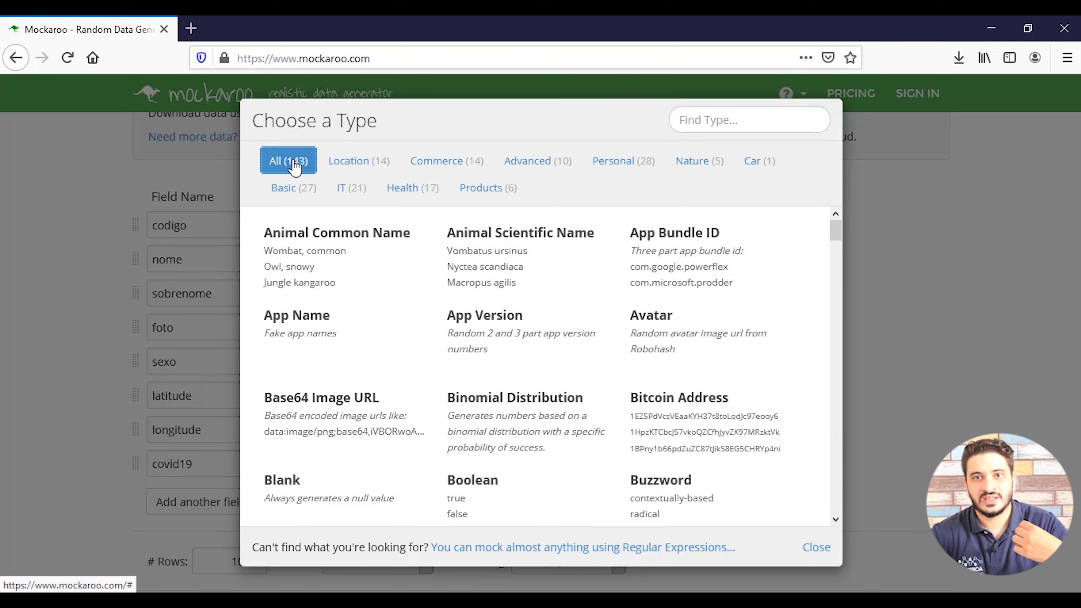
{"action": "left_click", "coordinate": [754, 118]}
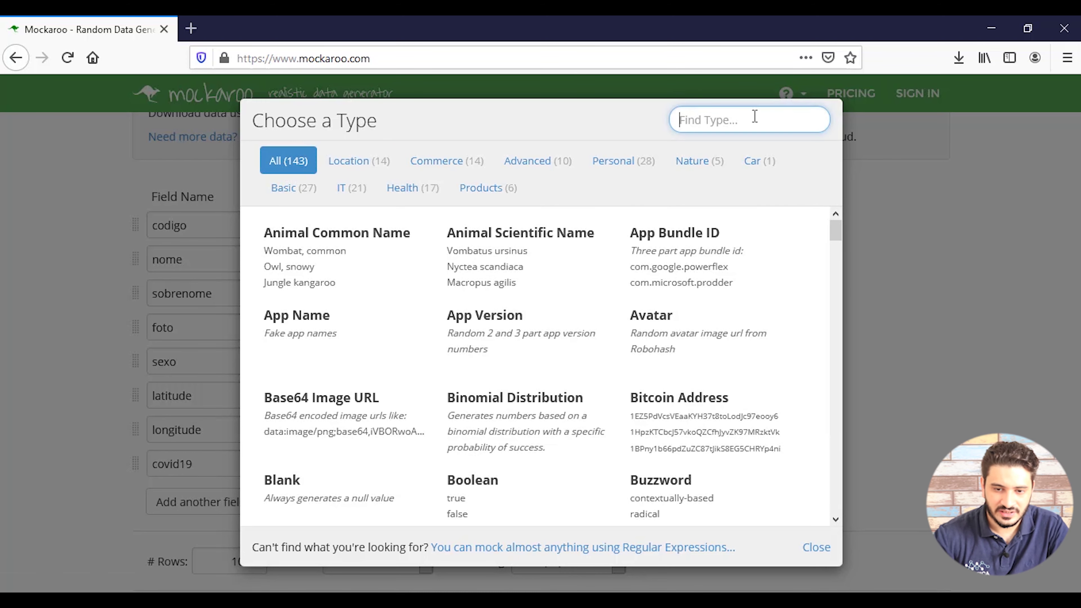
{"action": "type", "text": "boo"}
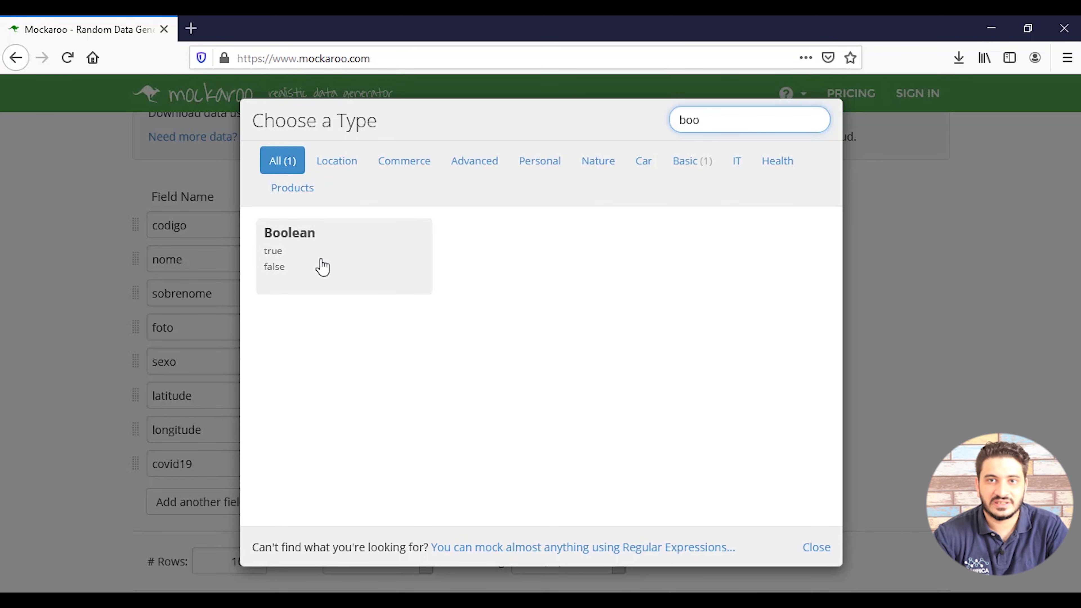
{"action": "left_click", "coordinate": [301, 284]}
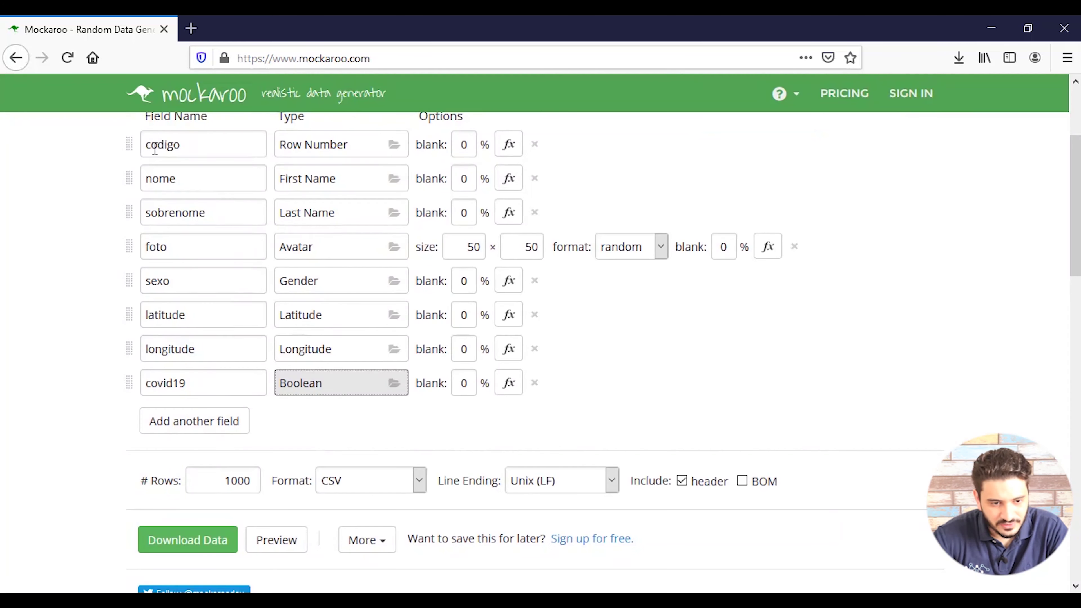
Step: Preview the dataset as a table and as raw CSV, and download the data
{"action": "scroll", "coordinate": [178, 309], "scroll_direction": "down", "scroll_amount": 2}
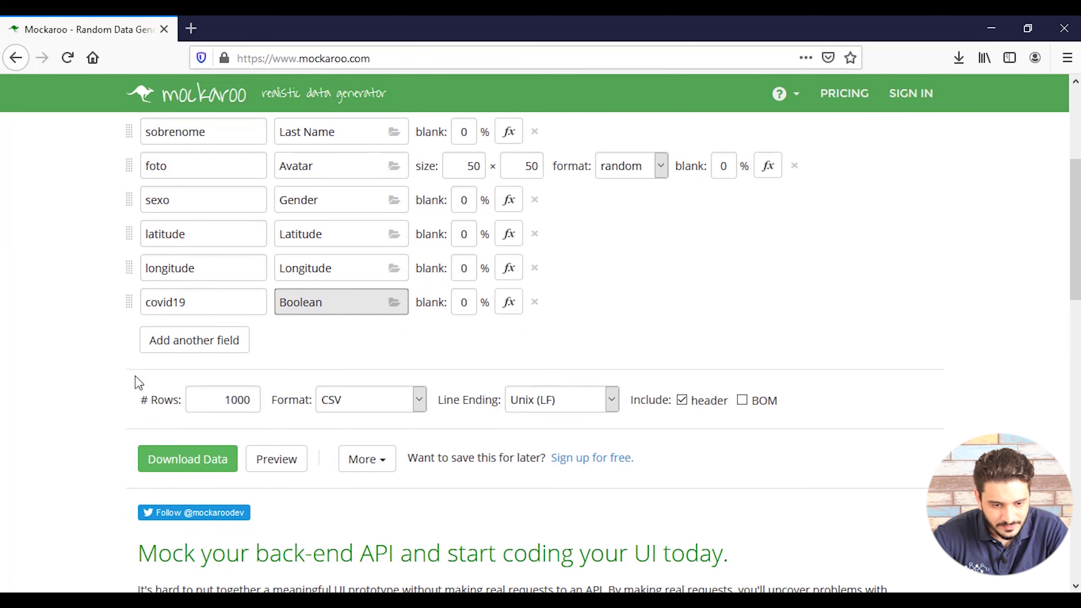
{"action": "double_click", "coordinate": [224, 402]}
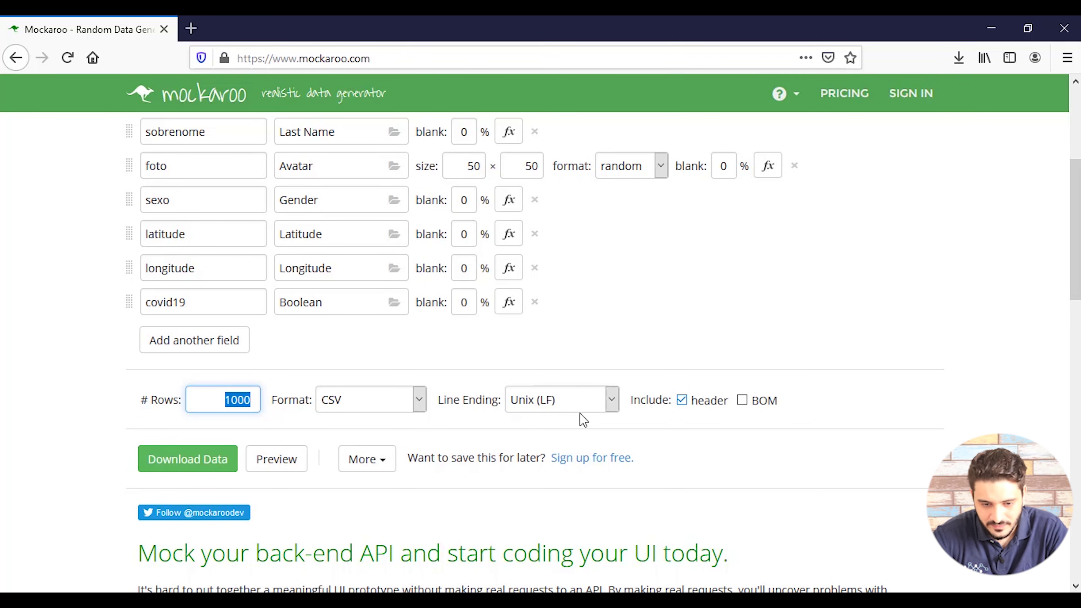
{"action": "scroll", "coordinate": [220, 465], "scroll_direction": "down", "scroll_amount": 2}
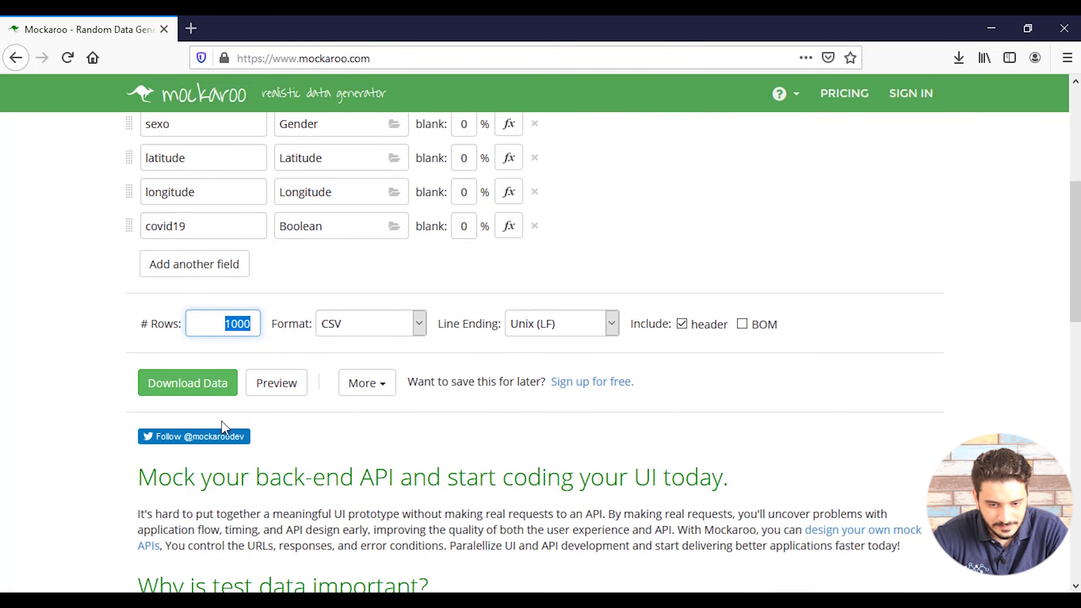
{"action": "left_click", "coordinate": [278, 384]}
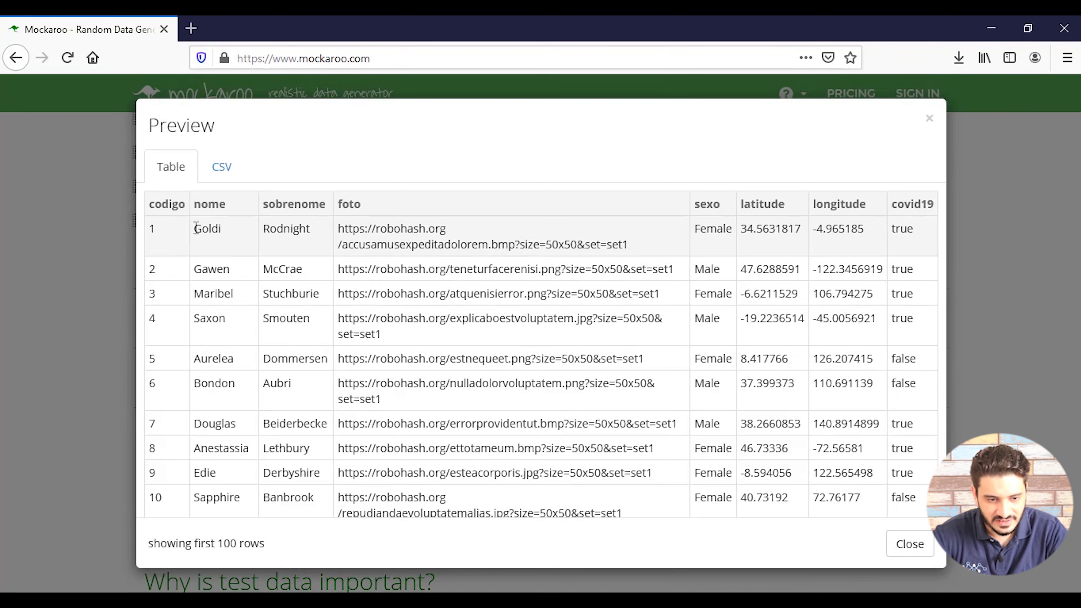
{"action": "left_click", "coordinate": [223, 168]}
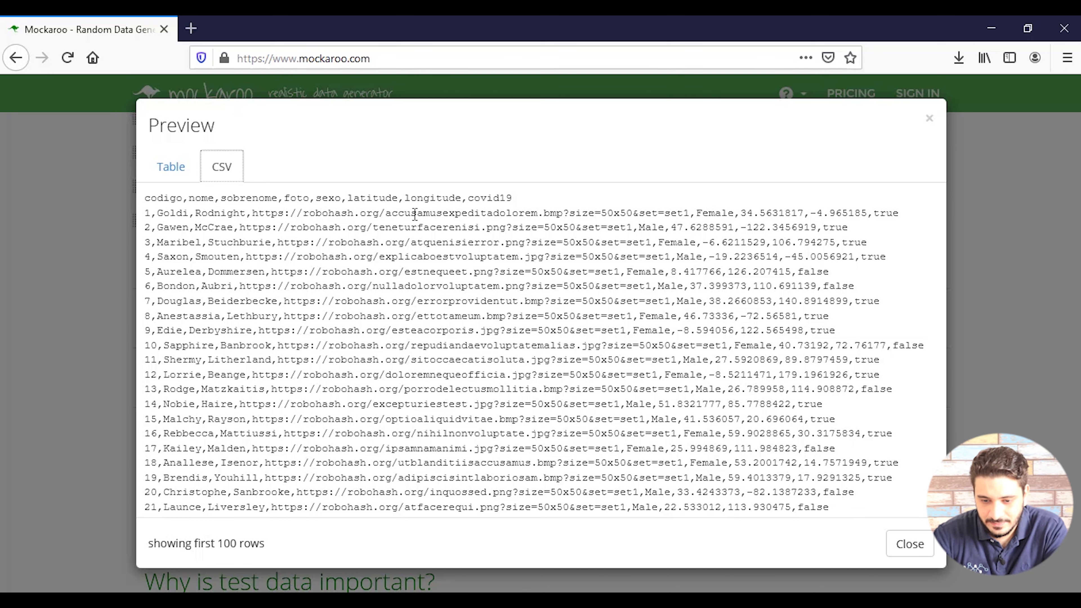
{"action": "left_click", "coordinate": [908, 545]}
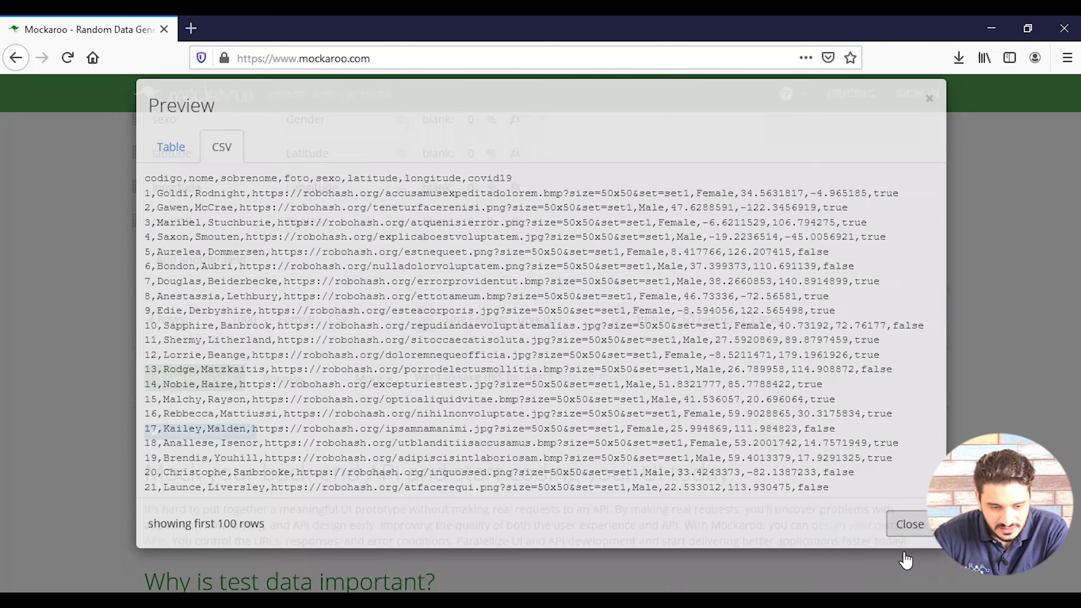
{"action": "left_click", "coordinate": [197, 383]}
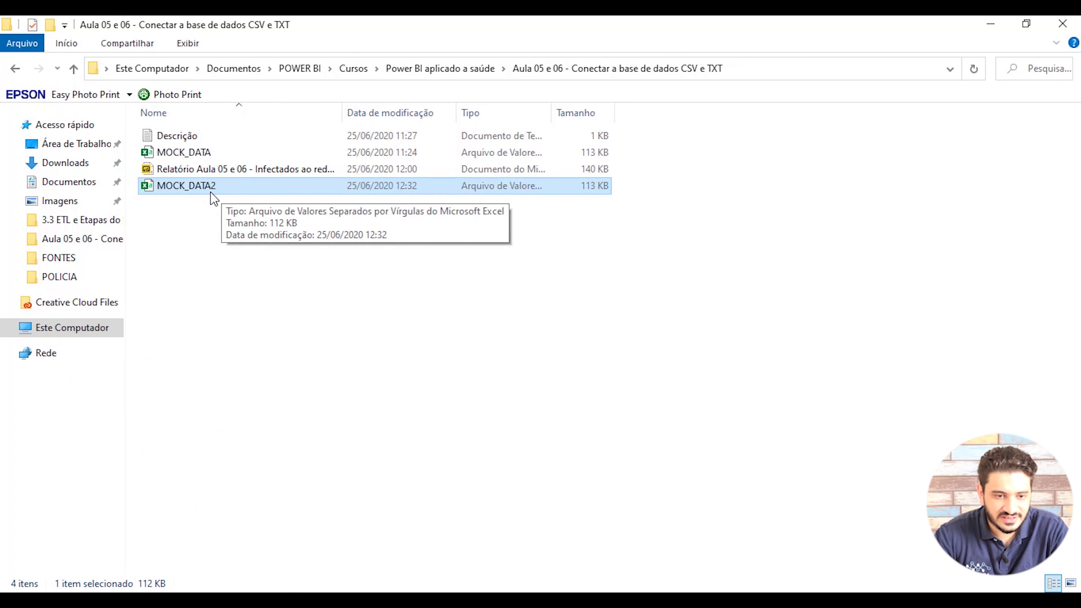
{"action": "left_click", "coordinate": [260, 172]}
{"action": "left_click", "coordinate": [208, 141], "text": "shift"}
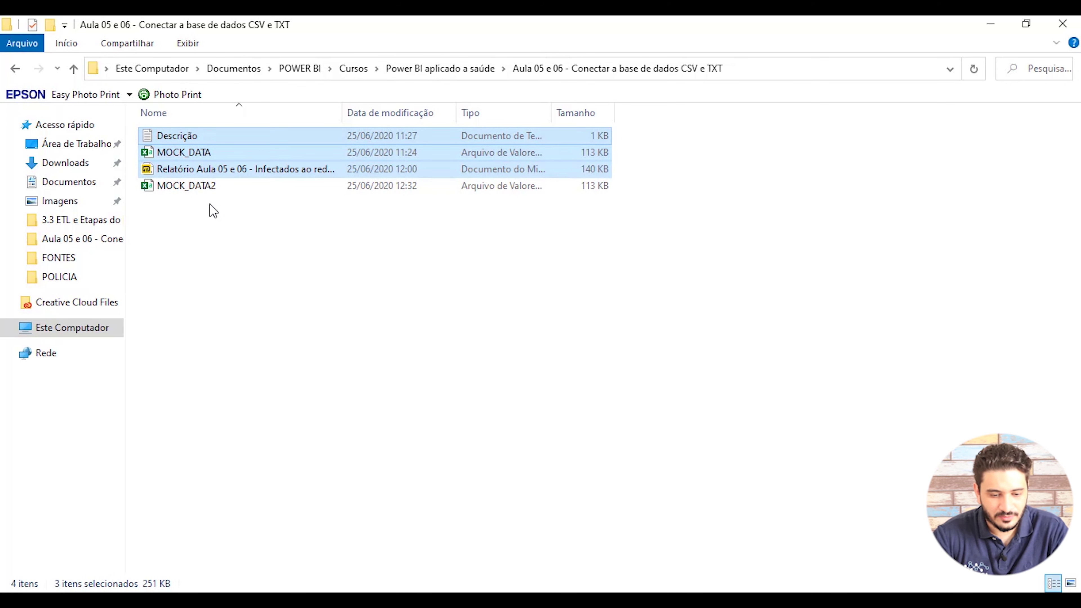
{"action": "left_click", "coordinate": [196, 185]}
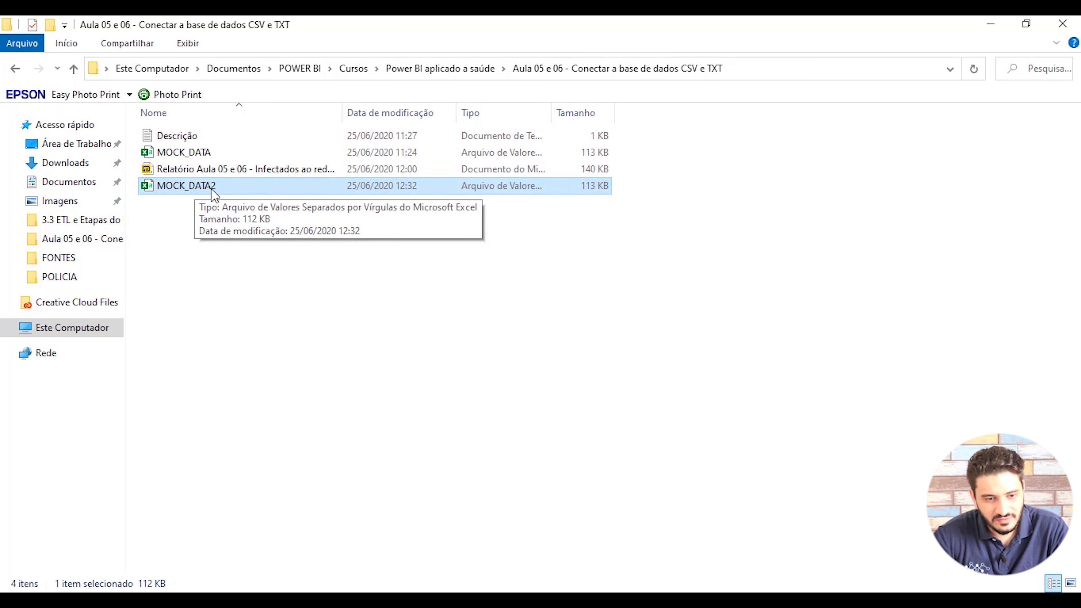
{"action": "left_click", "coordinate": [219, 240]}
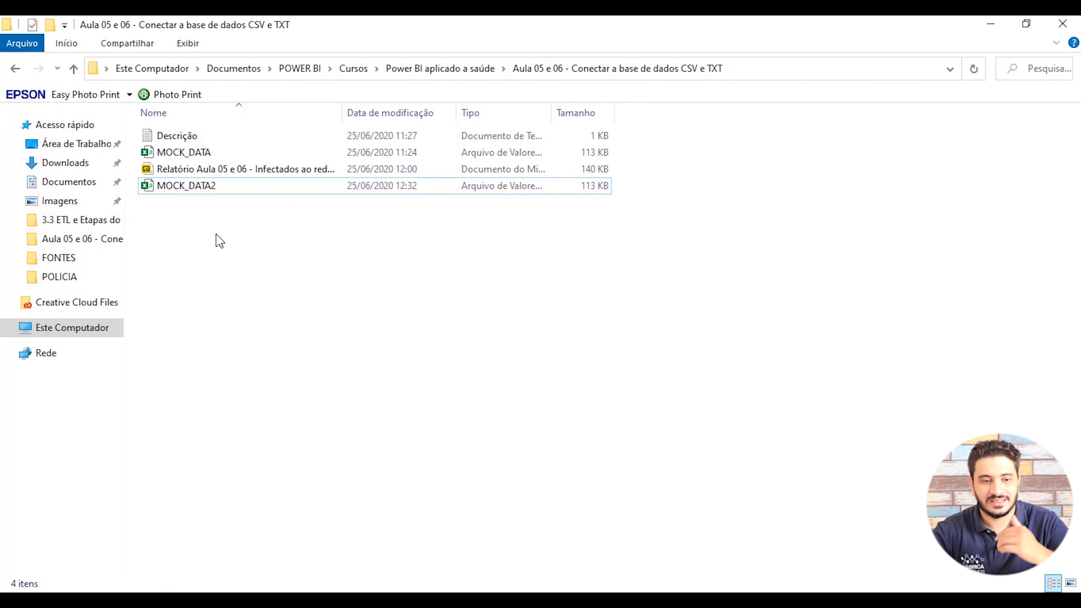
Step: Open the MOCK_DATA2 file in Excel, examine its comma-separated header and records, and close it
{"action": "double_click", "coordinate": [224, 187]}
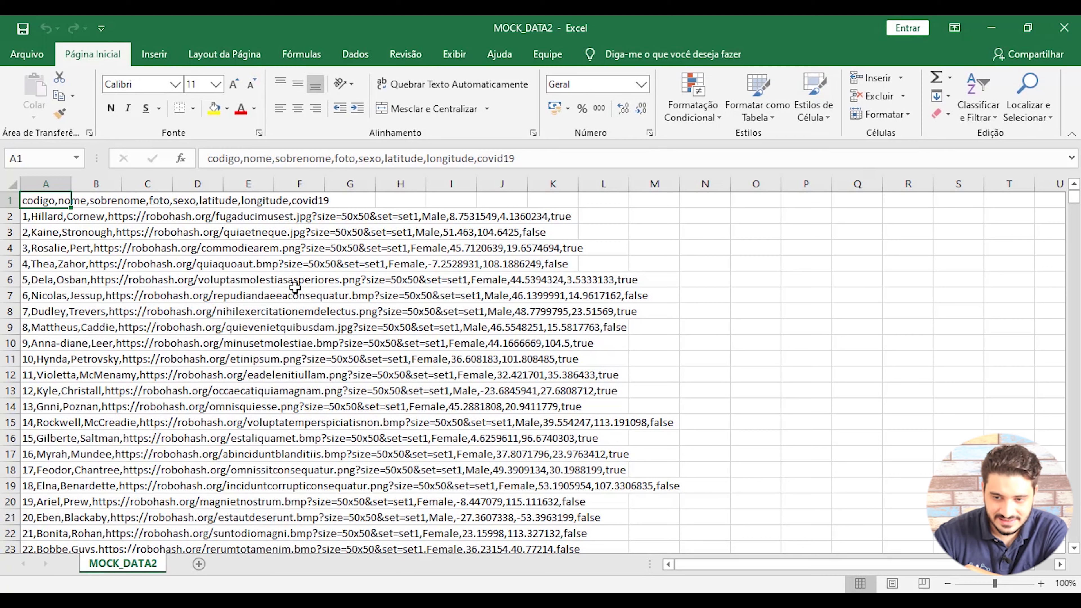
{"action": "scroll", "coordinate": [295, 288], "scroll_direction": "down", "scroll_amount": 11}
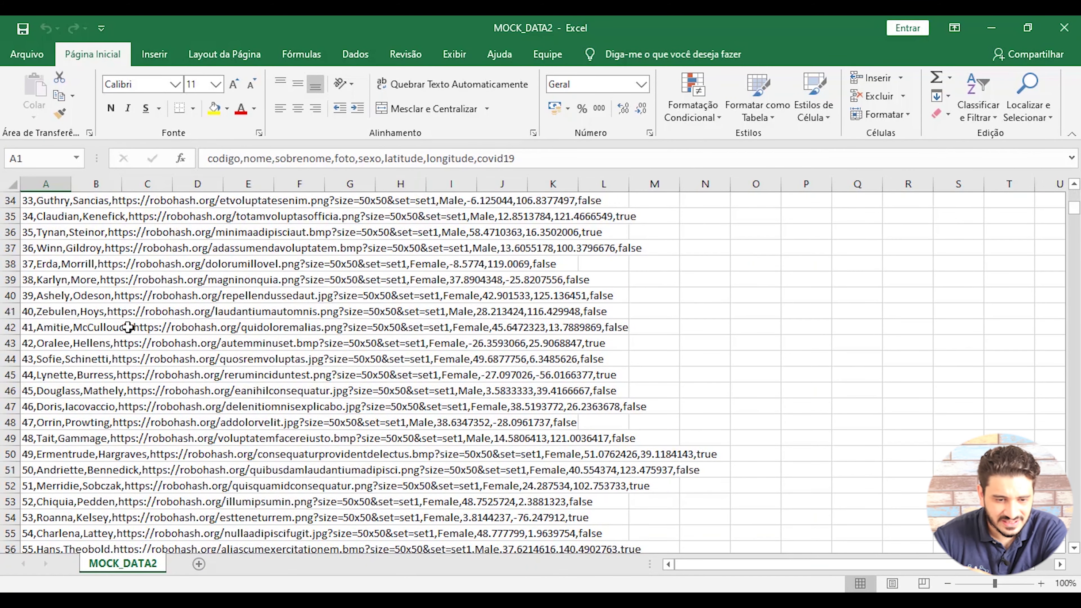
{"action": "scroll", "coordinate": [154, 299], "scroll_direction": "up", "scroll_amount": 11}
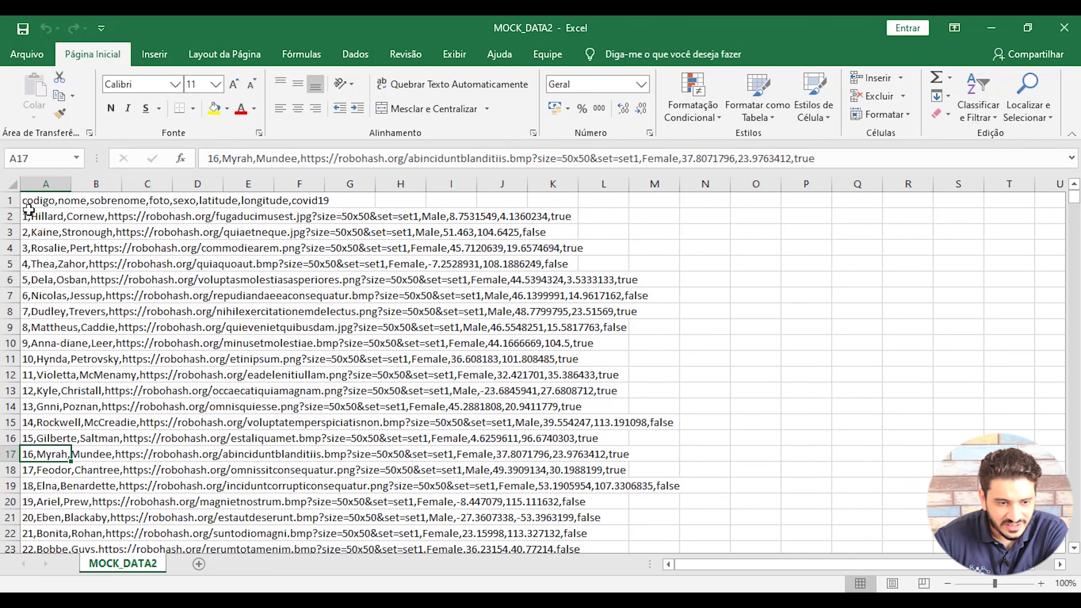
{"action": "left_click", "coordinate": [28, 206]}
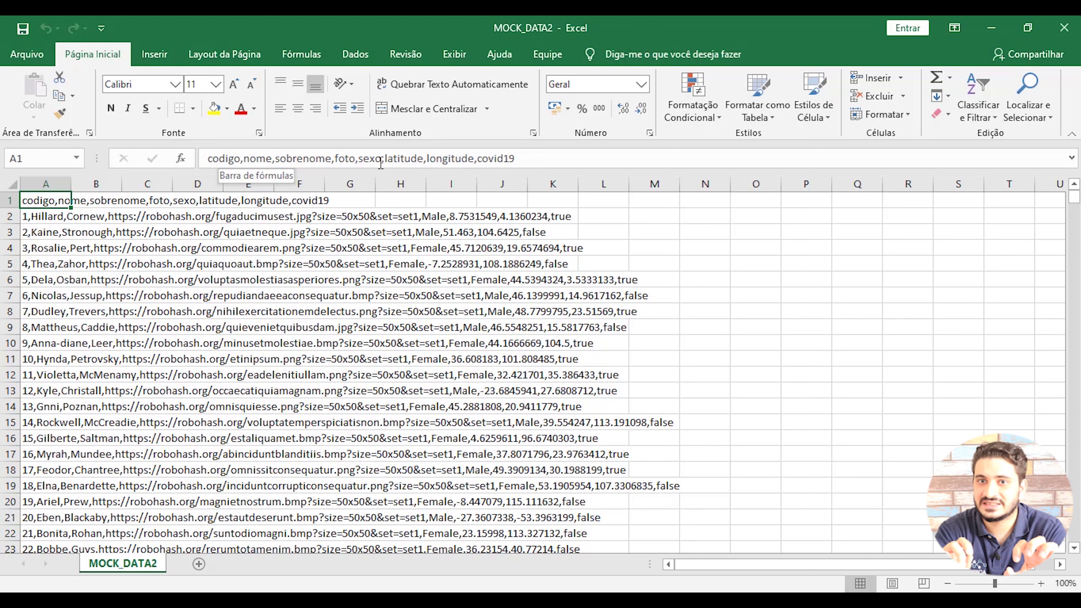
{"action": "left_click", "coordinate": [1064, 28]}
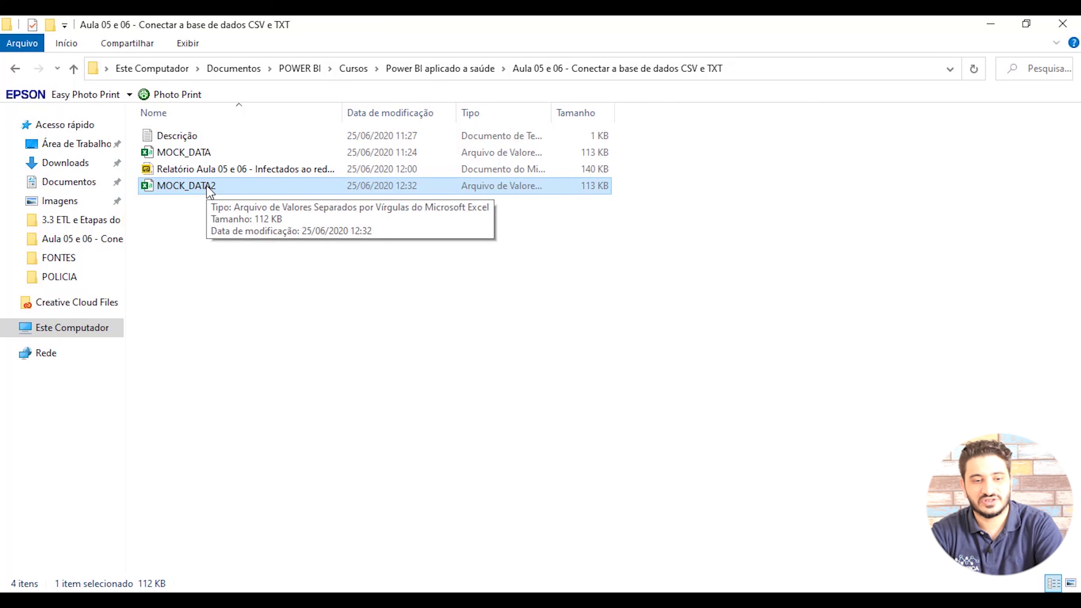
Step: Create a new text document named Descrição2 in the lesson folder in File Explorer
{"action": "right_click", "coordinate": [210, 220]}
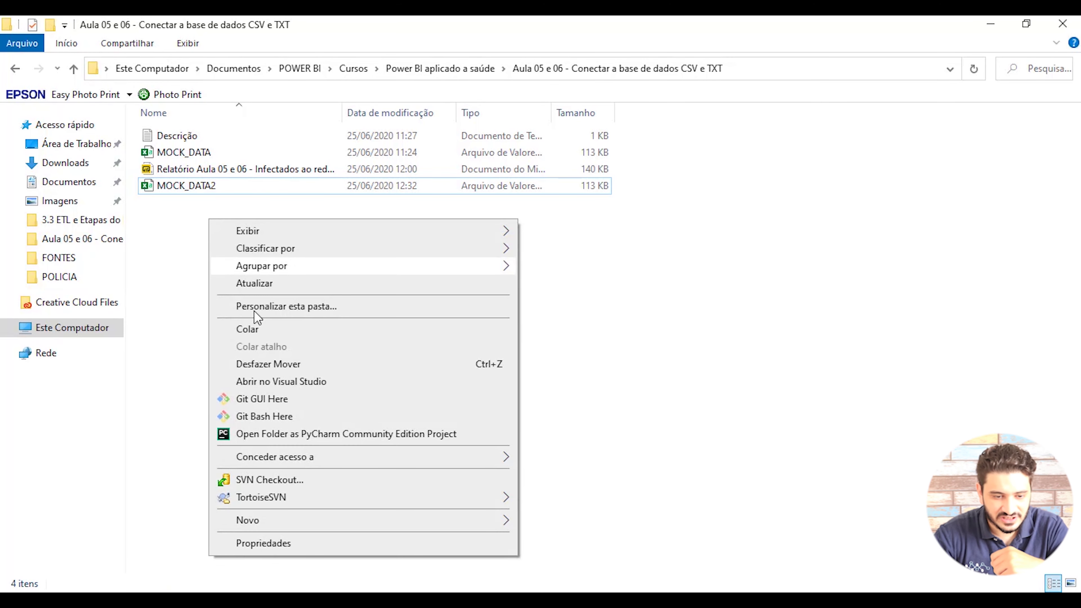
{"action": "mouse_move", "coordinate": [392, 528]}
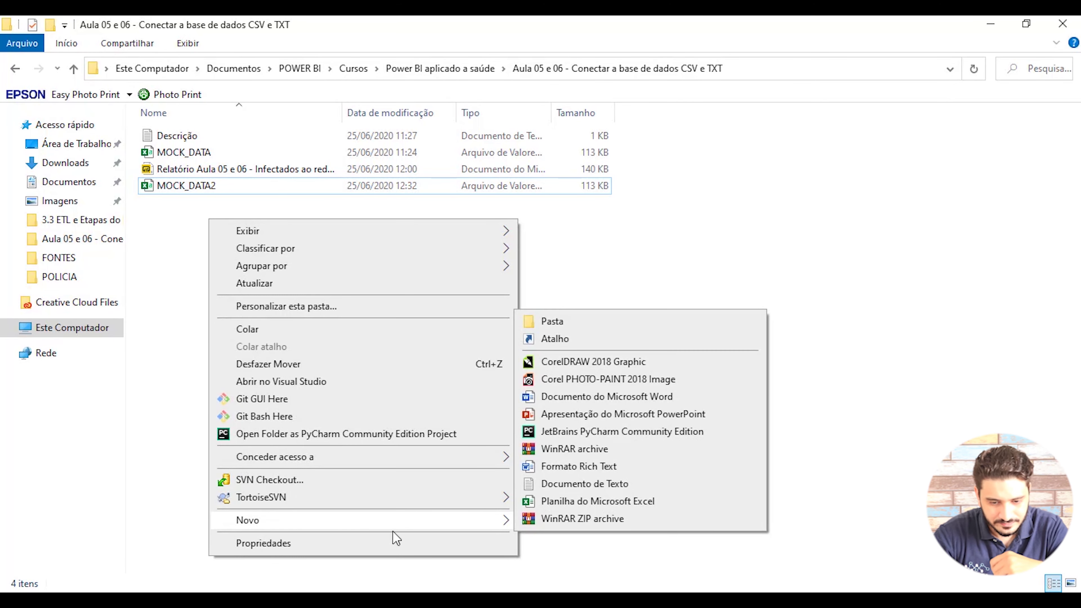
{"action": "left_click", "coordinate": [610, 484]}
{"action": "type", "text": "De"}
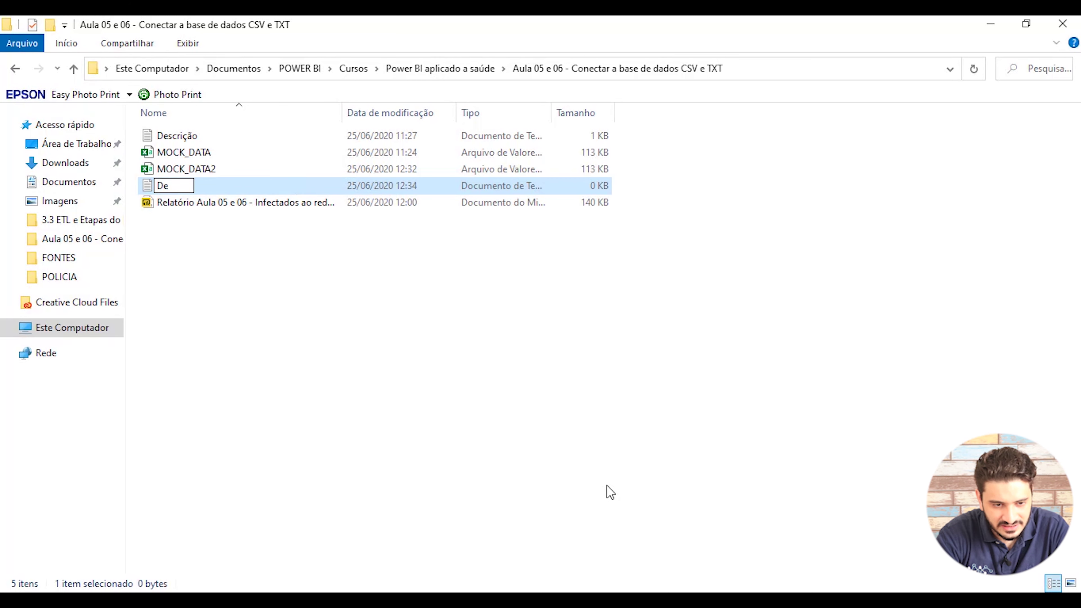
{"action": "type", "text": "scrição2"}
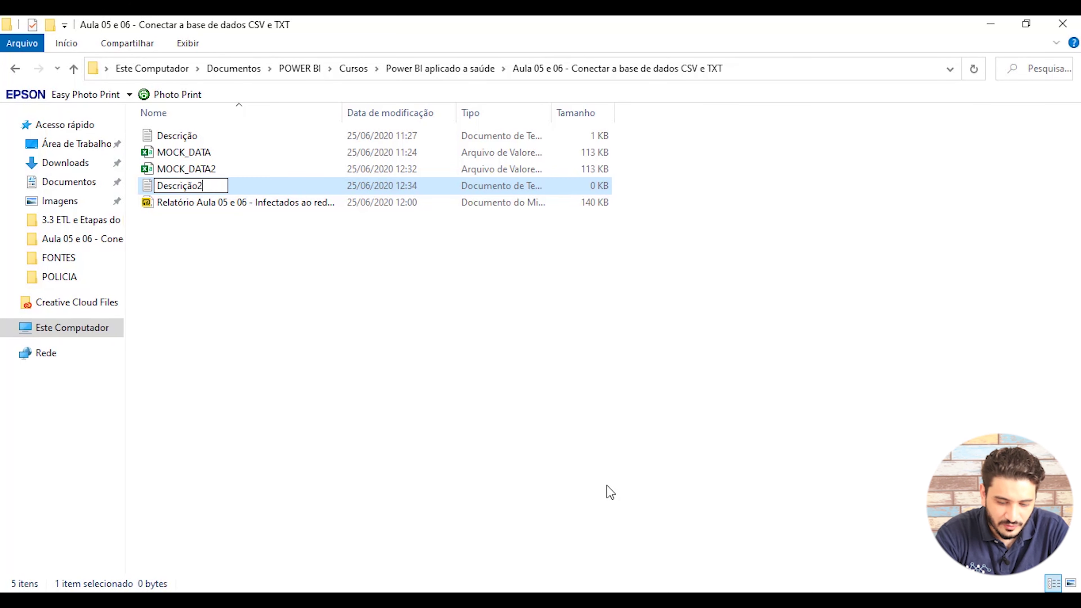
{"action": "key", "text": "Return"}
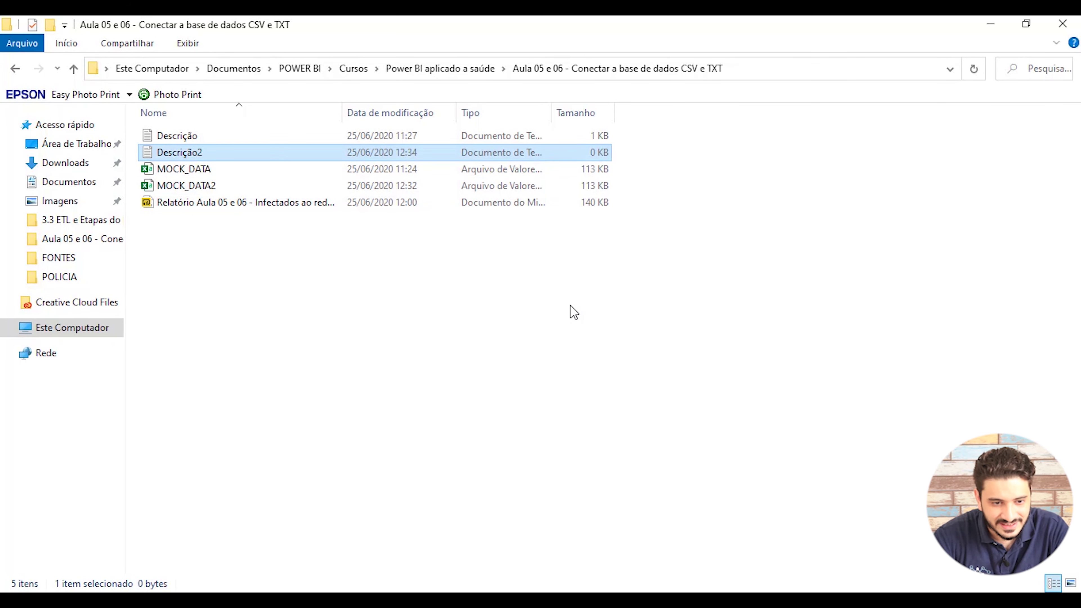
Step: Open Descrição2 in Notepad and enter covid19, tem and nao tem on three separate lines
{"action": "double_click", "coordinate": [230, 153]}
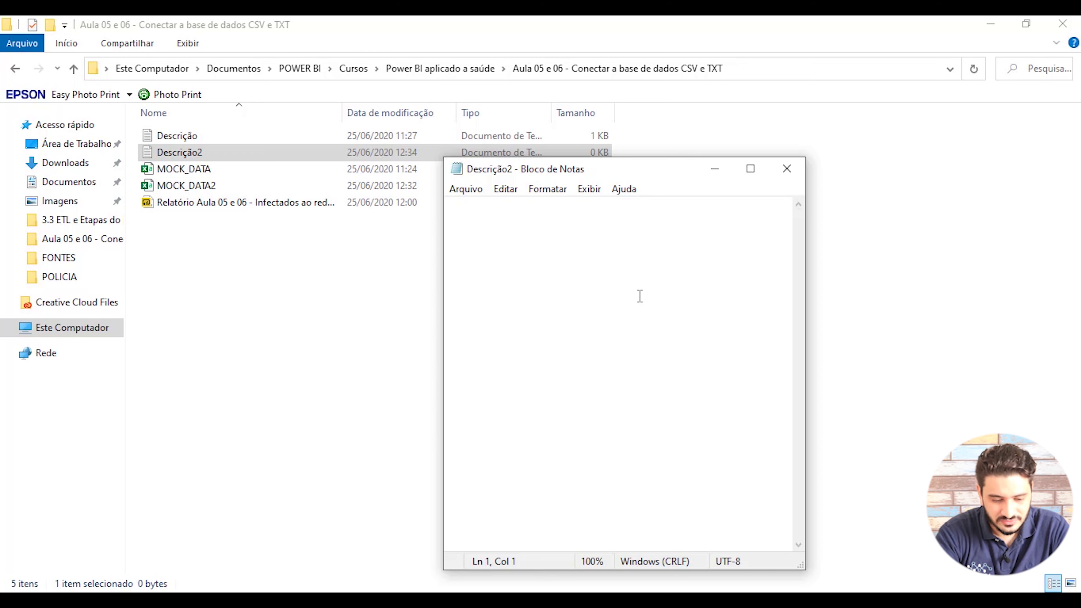
{"action": "type", "text": "covid19"}
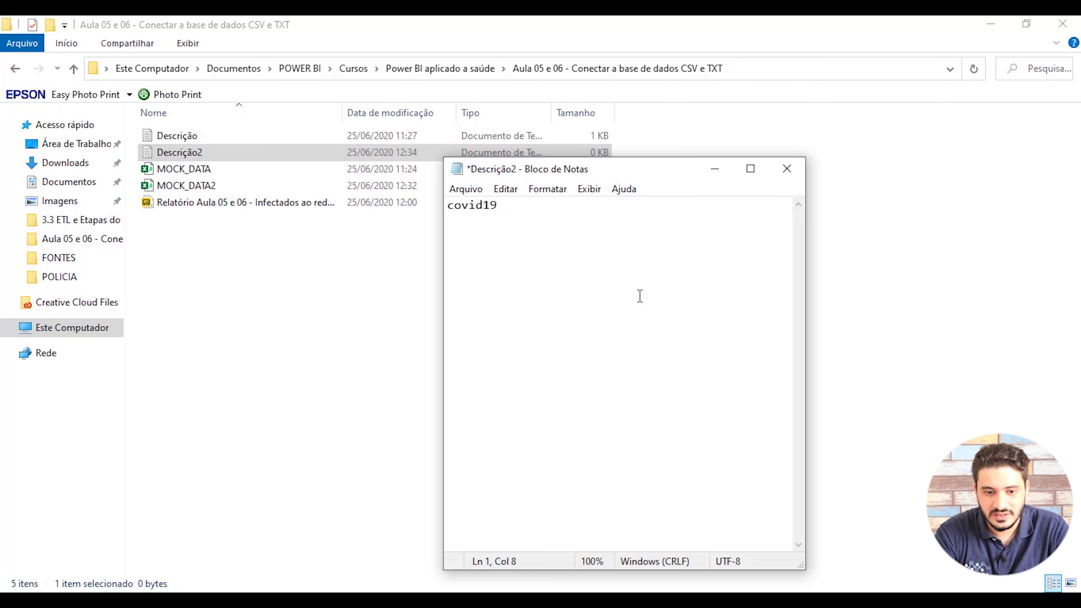
{"action": "key", "text": "Return"}
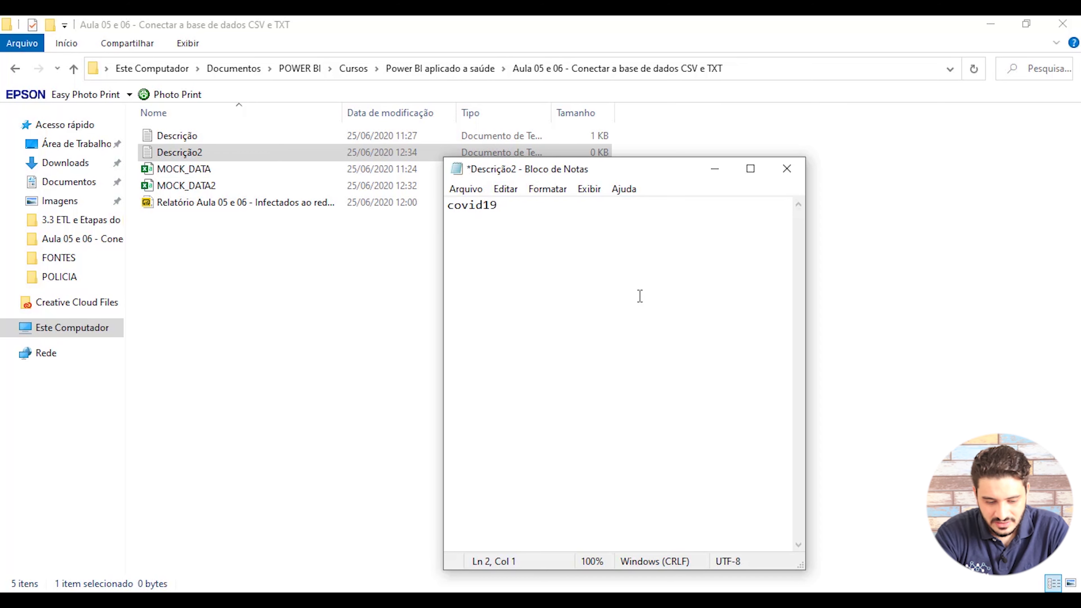
{"action": "type", "text": "tem"}
{"action": "key", "text": "Return"}
{"action": "type", "text": "nao tem"}
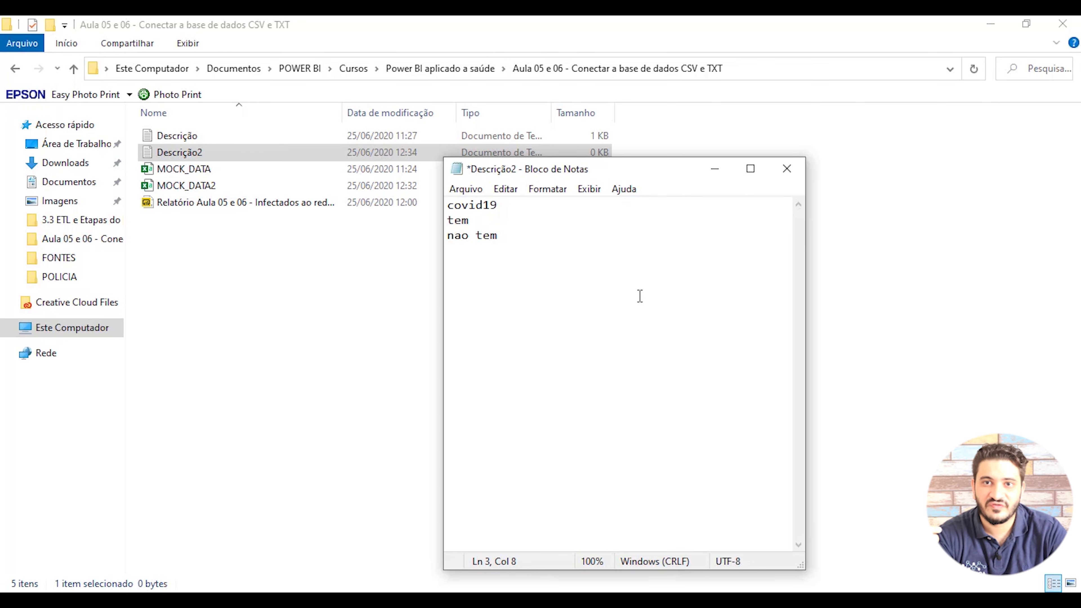
Step: Add the header descrição after covid19 on the first line, separated by a tab
{"action": "key", "text": "Up"}
{"action": "key", "text": "Up"}
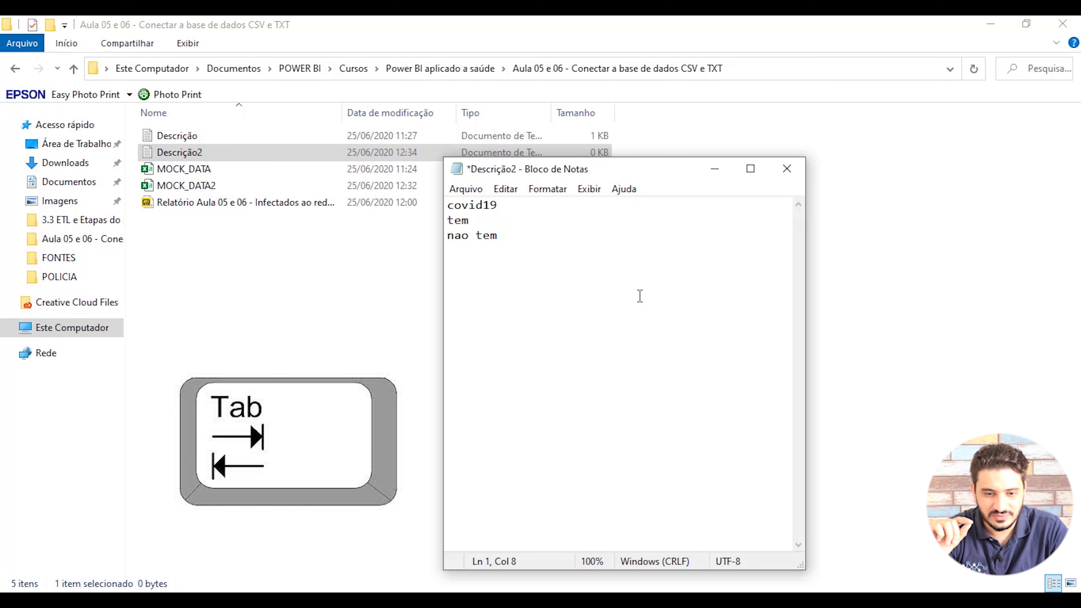
{"action": "key", "text": "Tab"}
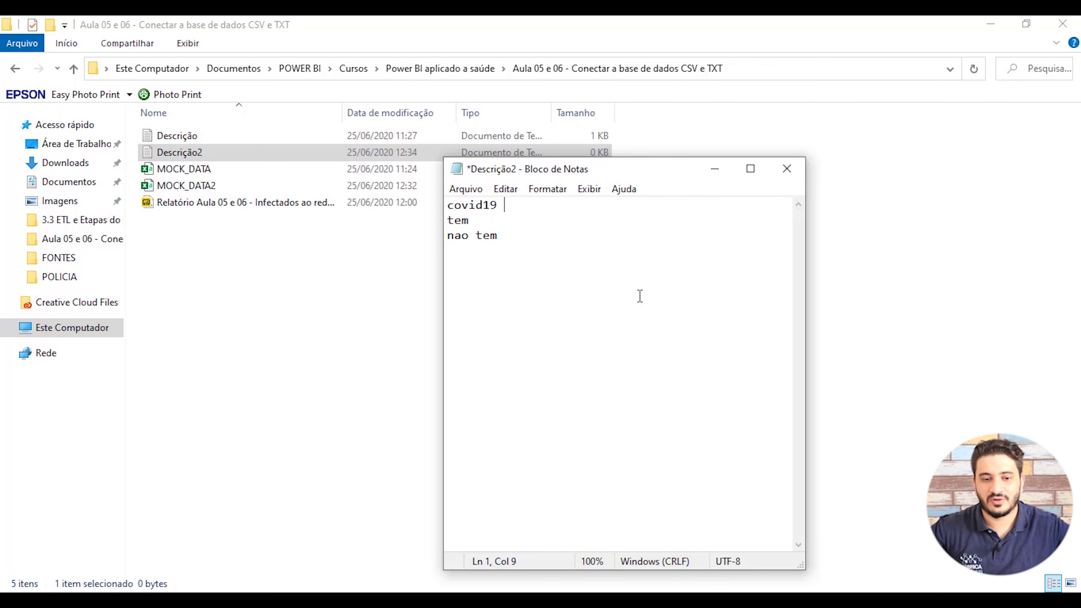
{"action": "key", "text": "BackSpace"}
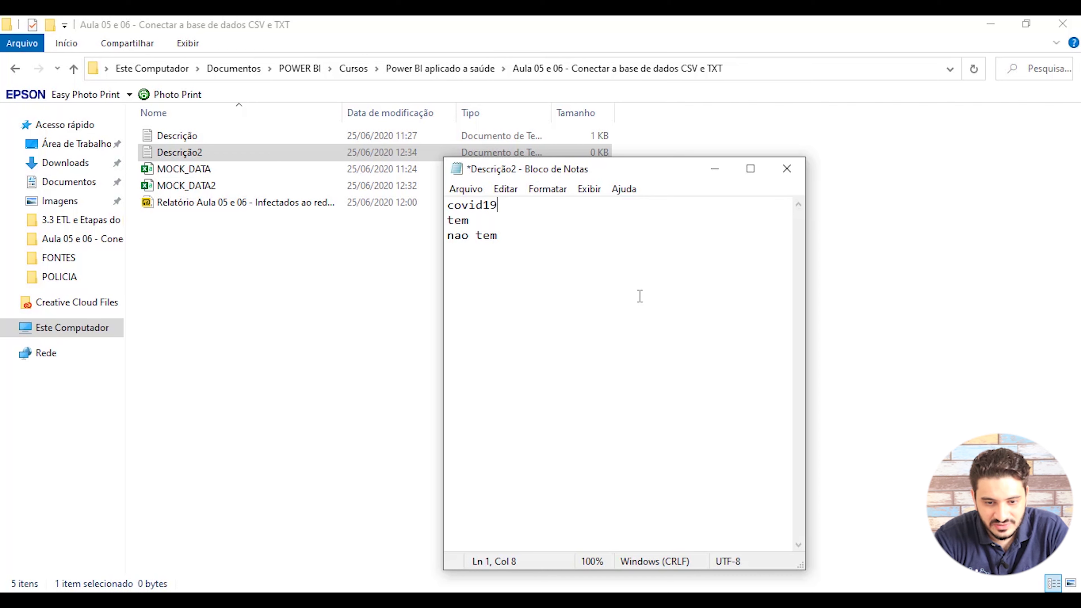
{"action": "key", "text": "BackSpace"}
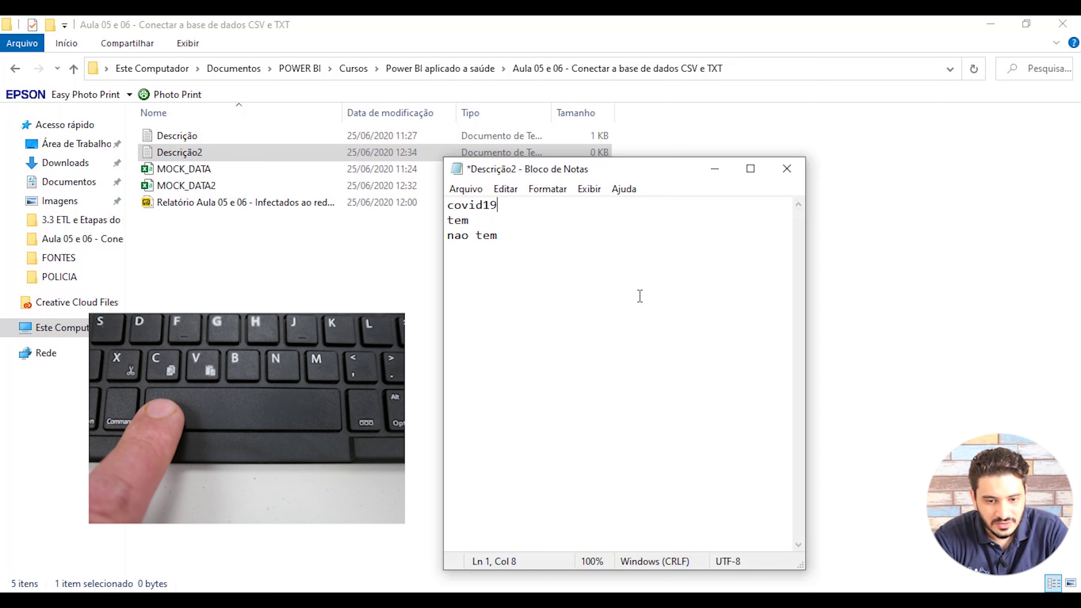
{"action": "key", "text": "Tab"}
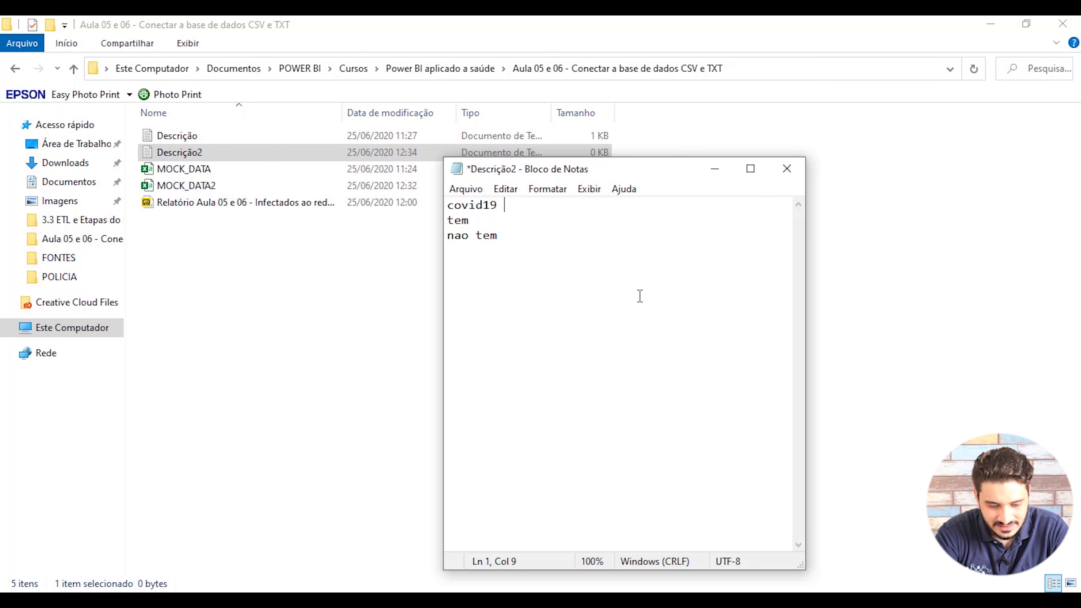
{"action": "type", "text": "descrição"}
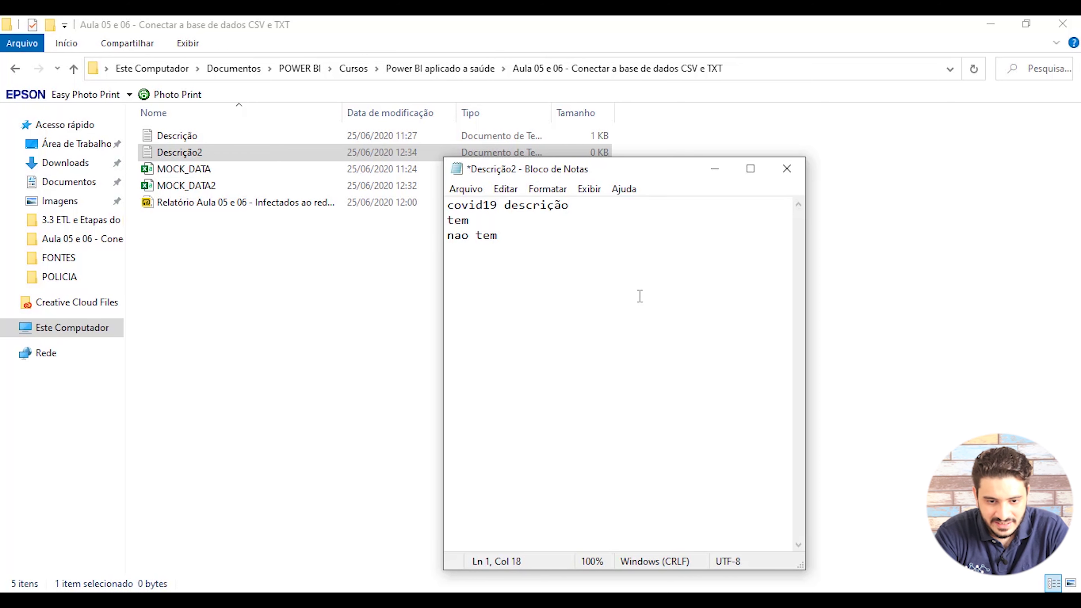
Step: Add the tab-separated descriptions Infectado after tem and Não infectado after nao tem
{"action": "key", "text": "Down"}
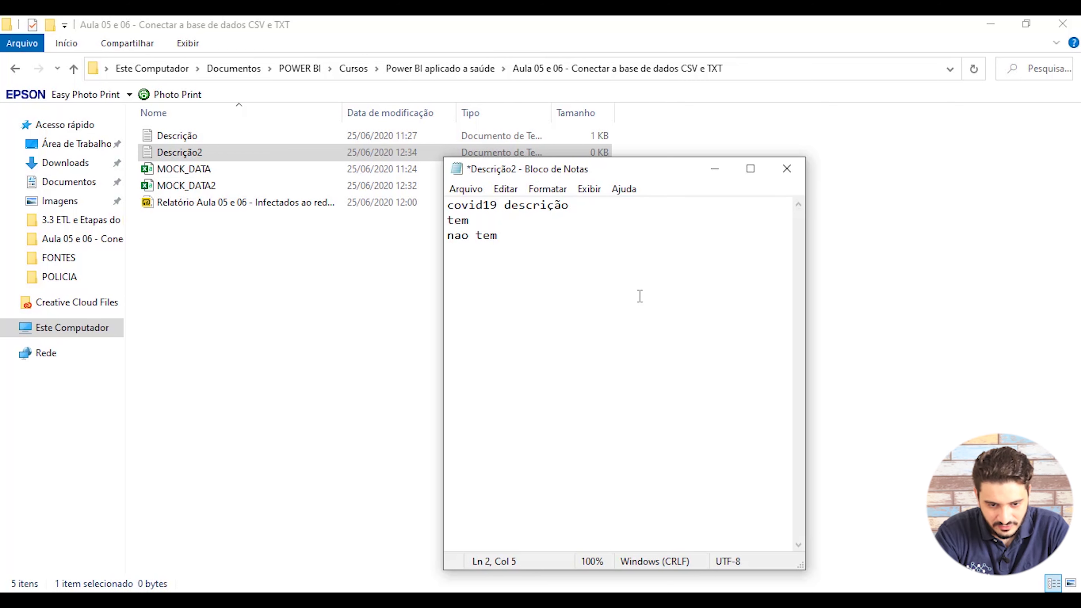
{"action": "type", "text": "Infectado"}
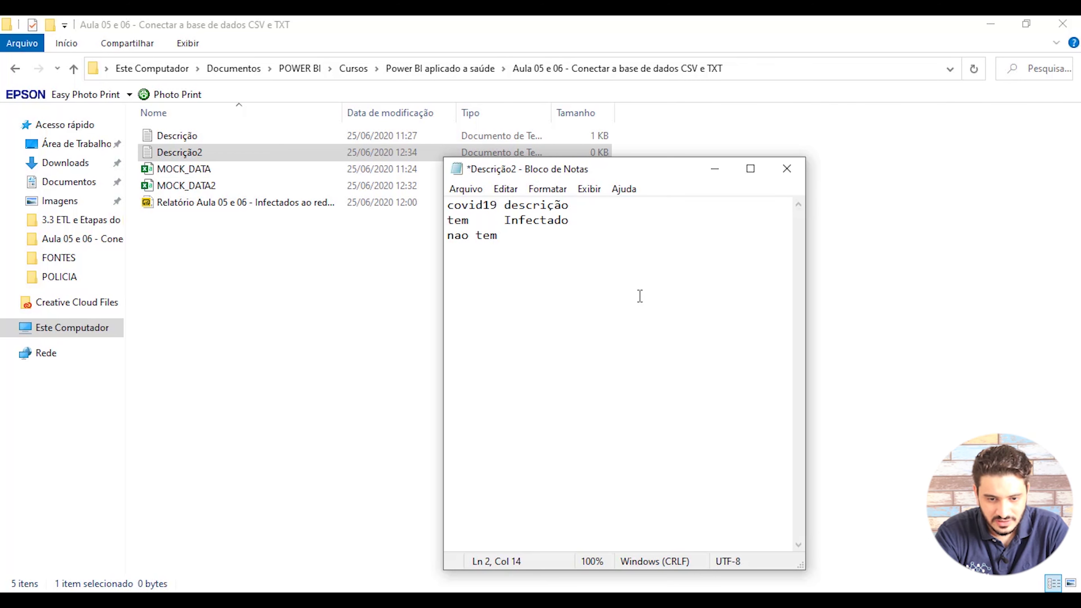
{"action": "key", "text": "Down"}
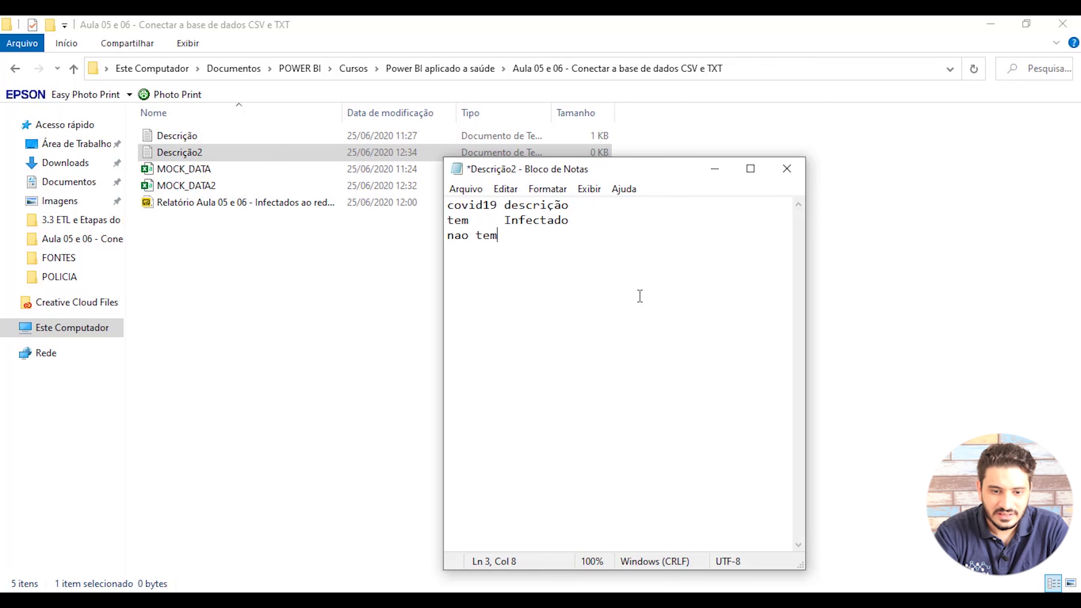
{"action": "key", "text": "Tab"}
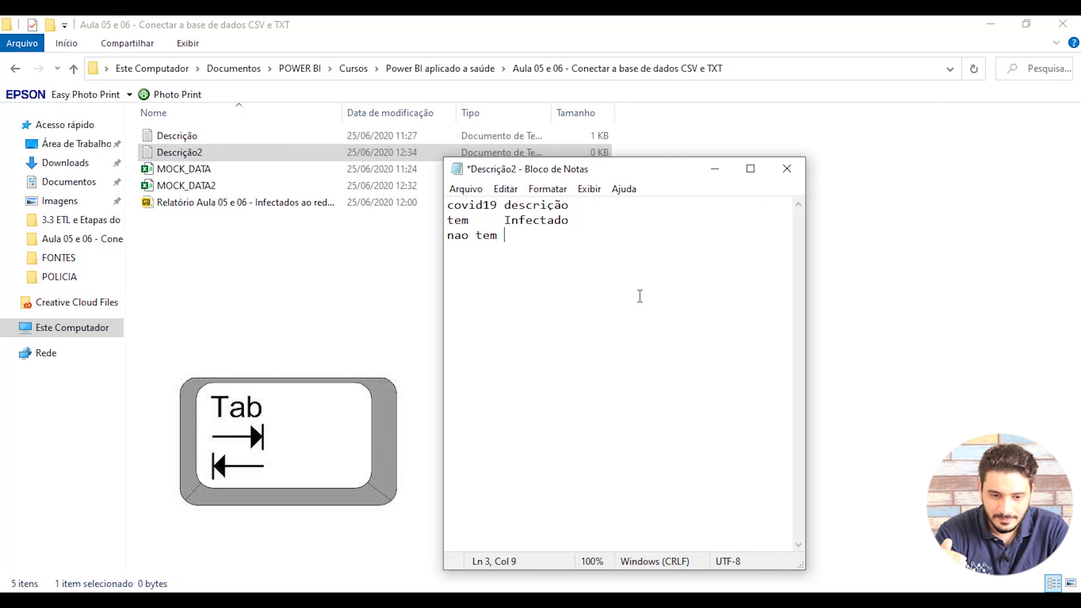
{"action": "type", "text": "Não"}
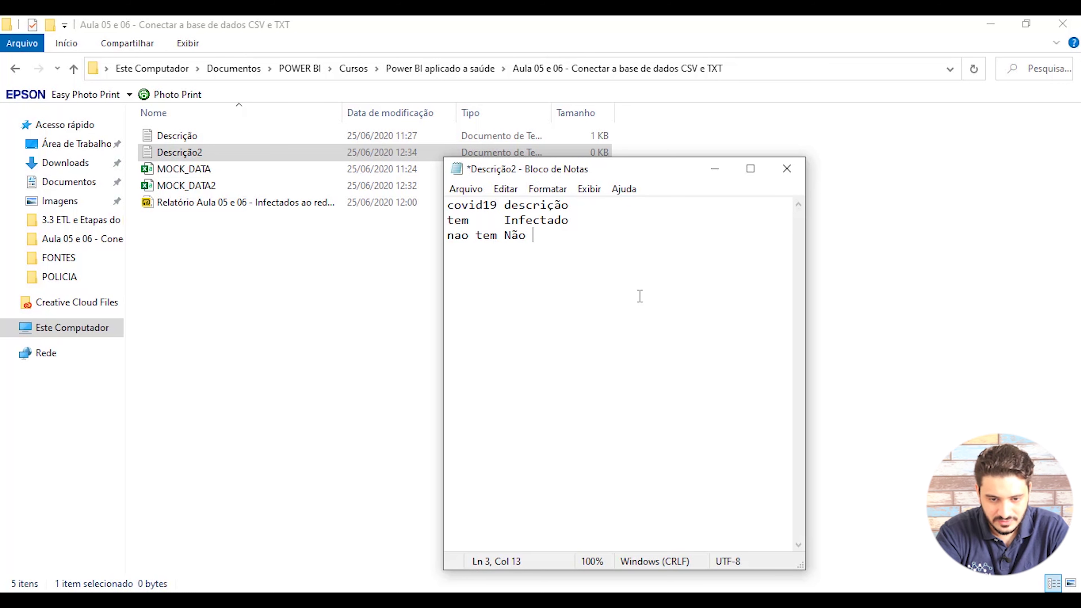
{"action": "type", "text": " infec"}
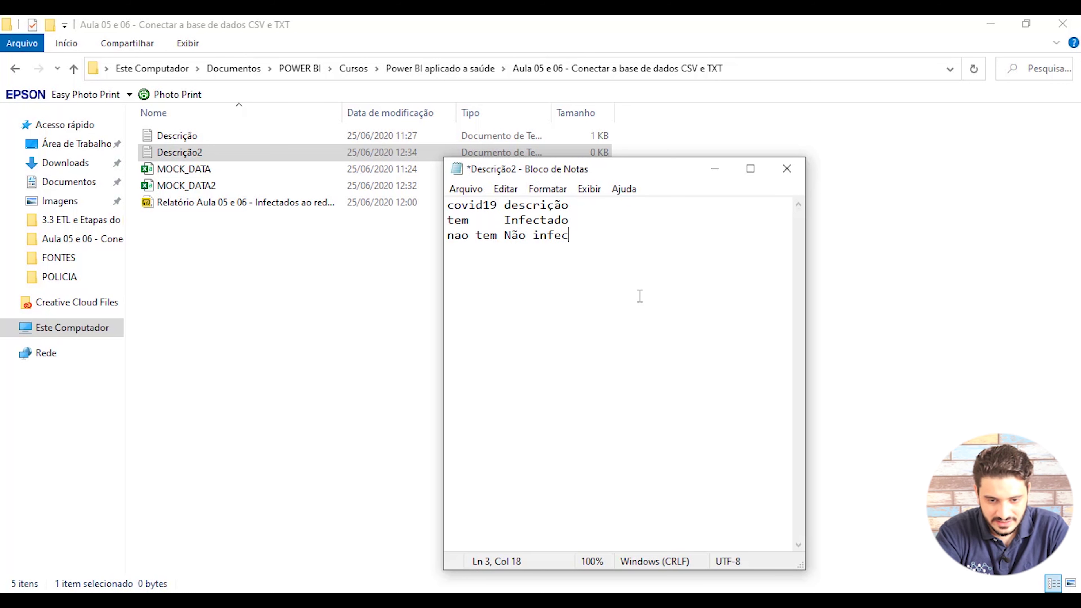
{"action": "type", "text": "tado"}
Step: Save the Descrição2 text file and close it
{"action": "key", "text": "ctrl+s"}
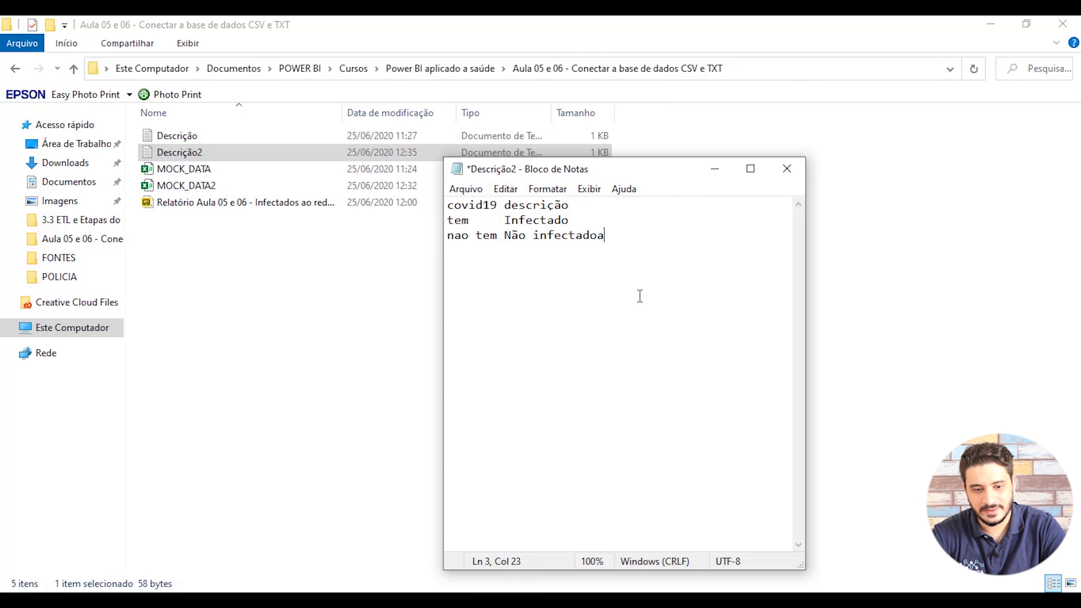
{"action": "key", "text": "ctrl+s"}
{"action": "left_click", "coordinate": [786, 168]}
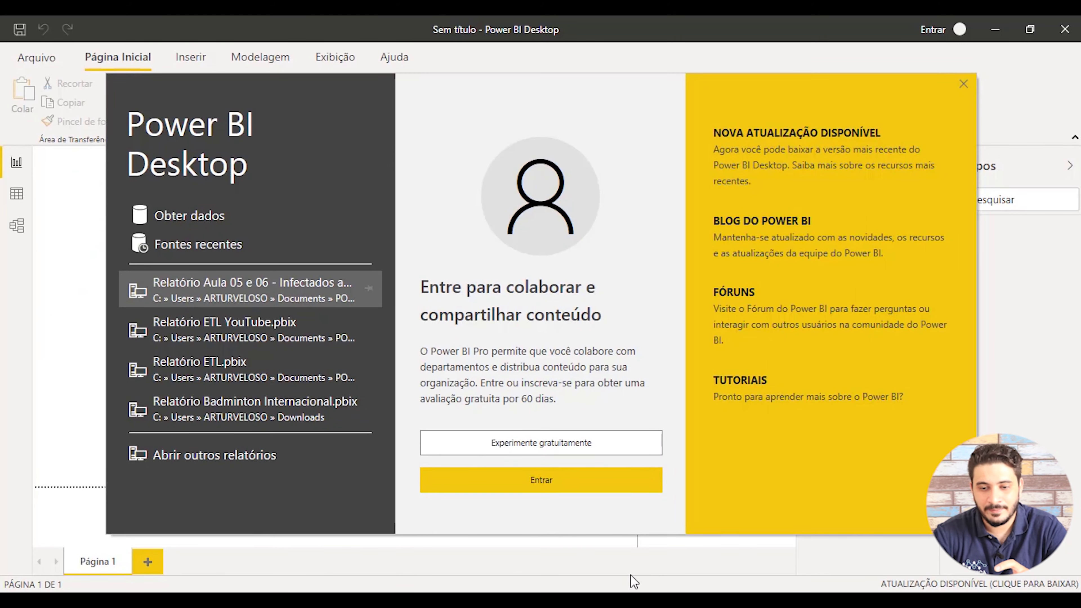
Step: Switch to Power BI Desktop, dismiss its start screen, and connect to the MOCK_DATA2 file as a Text/CSV source
{"action": "left_click", "coordinate": [964, 84]}
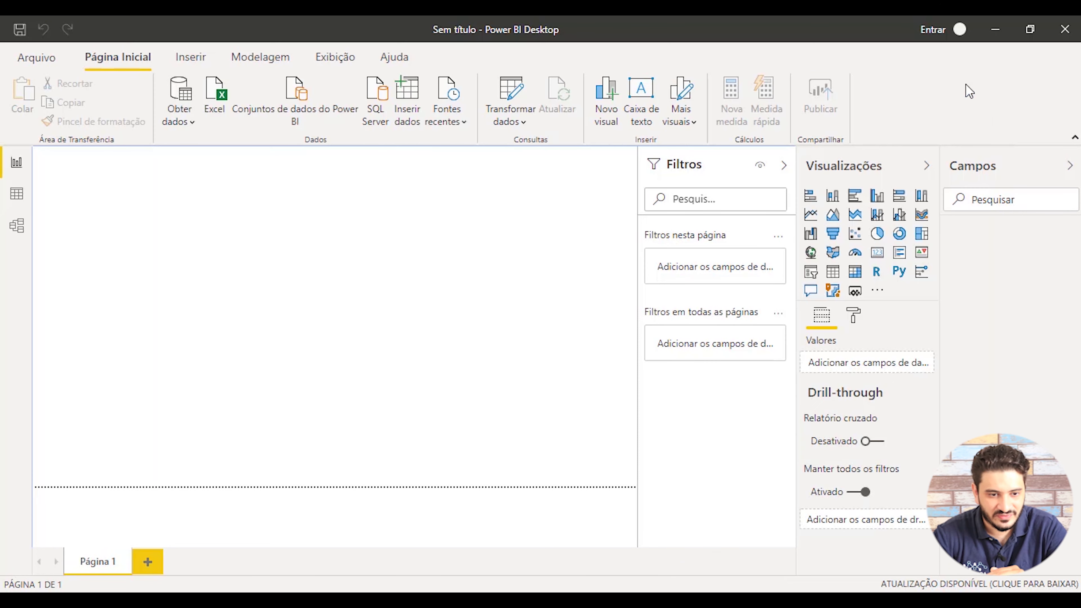
{"action": "left_click", "coordinate": [186, 96]}
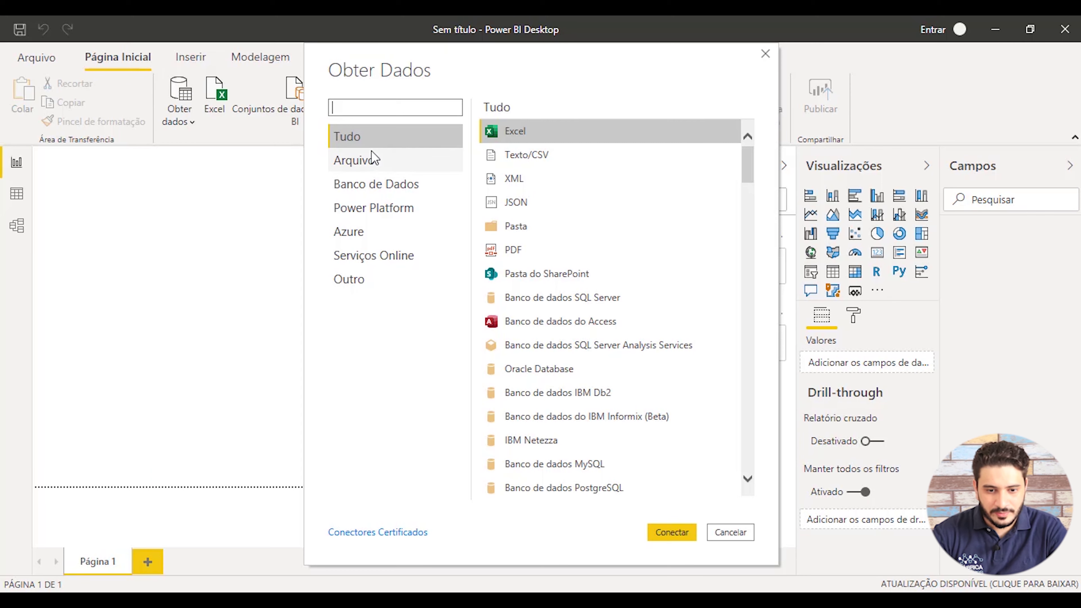
{"action": "left_click", "coordinate": [571, 166]}
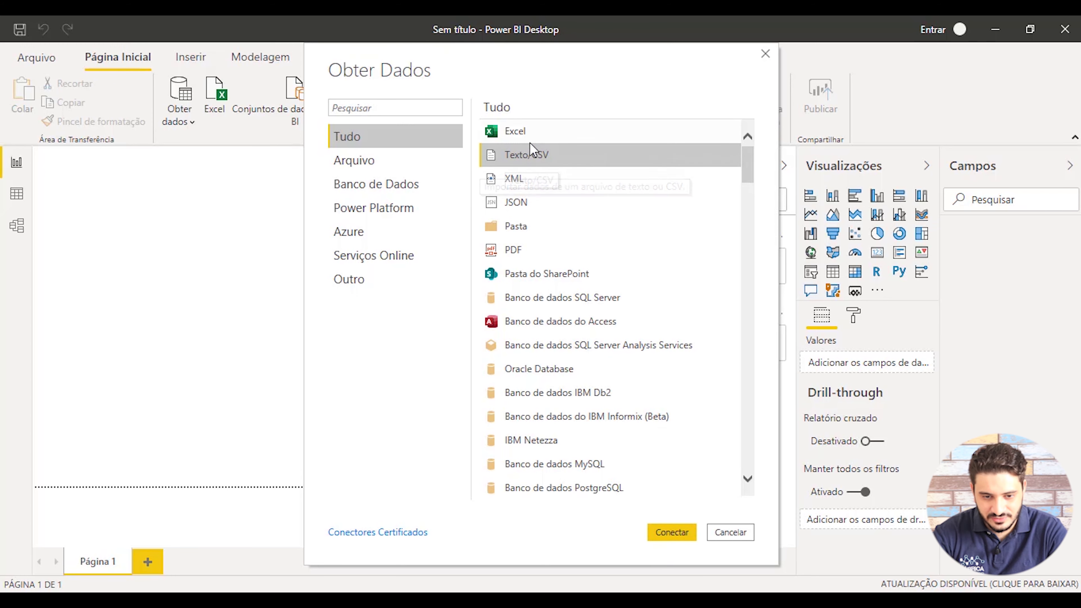
{"action": "left_click", "coordinate": [682, 537]}
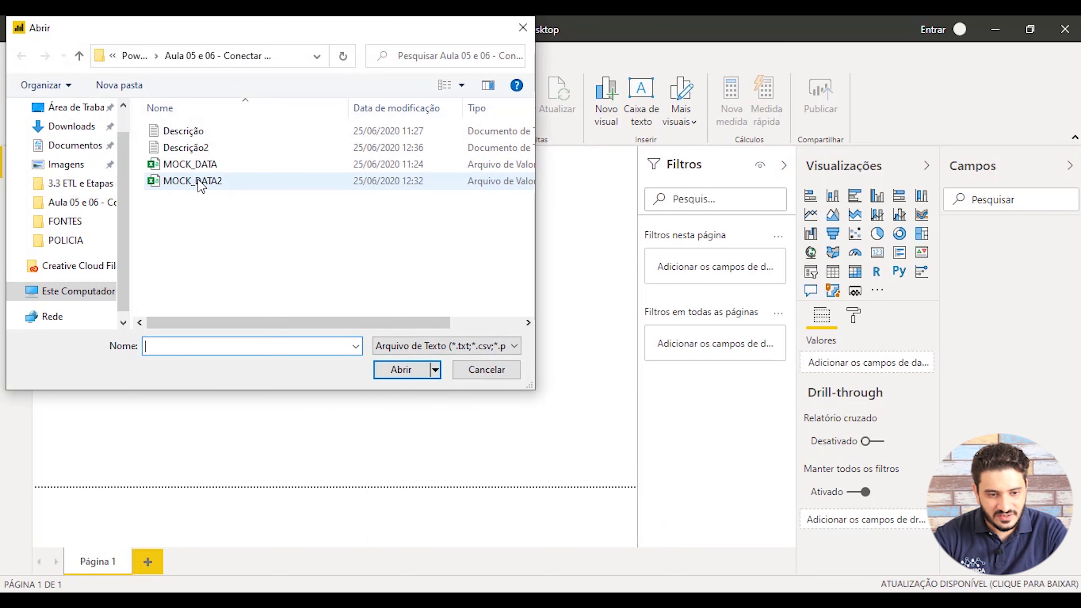
{"action": "left_click", "coordinate": [226, 184]}
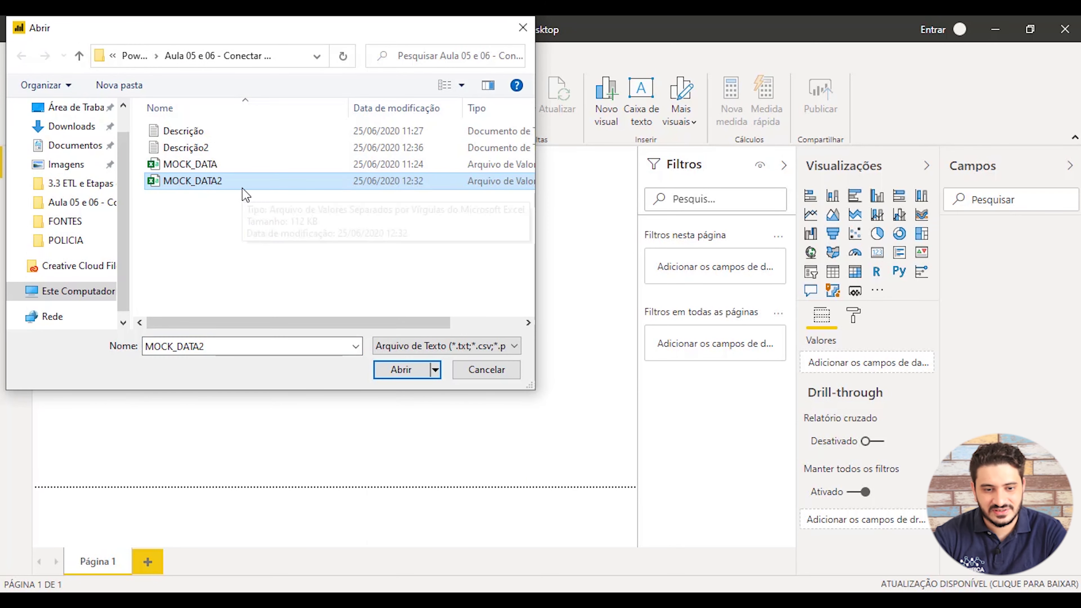
{"action": "left_click", "coordinate": [402, 369]}
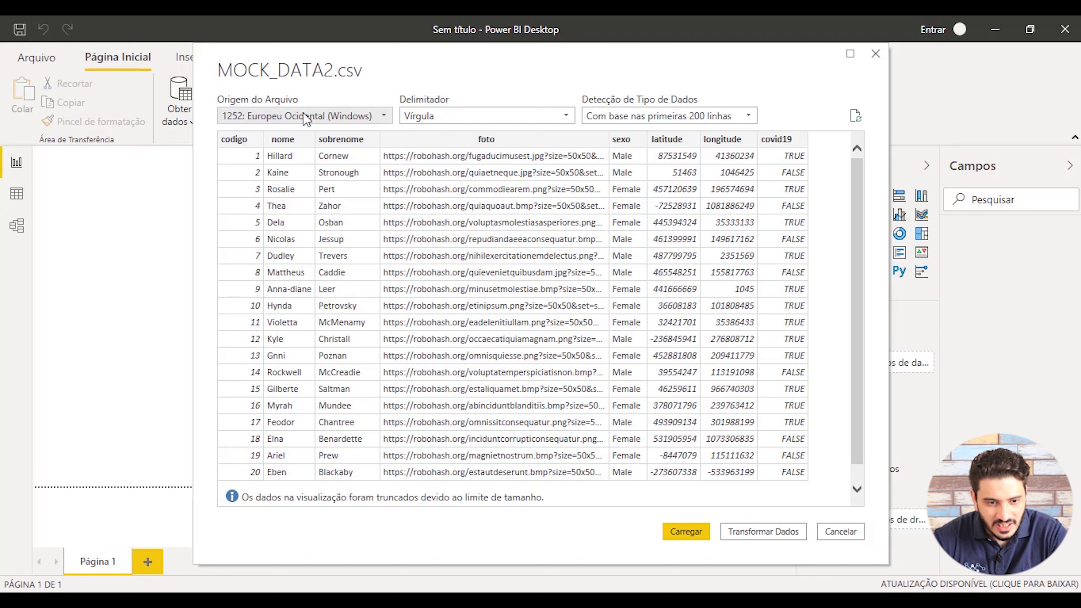
Step: Set the file origin of MOCK_DATA2.csv to 65001: Unicode (UTF-8) and open the data for transformation in Power Query Editor
{"action": "left_click", "coordinate": [297, 121]}
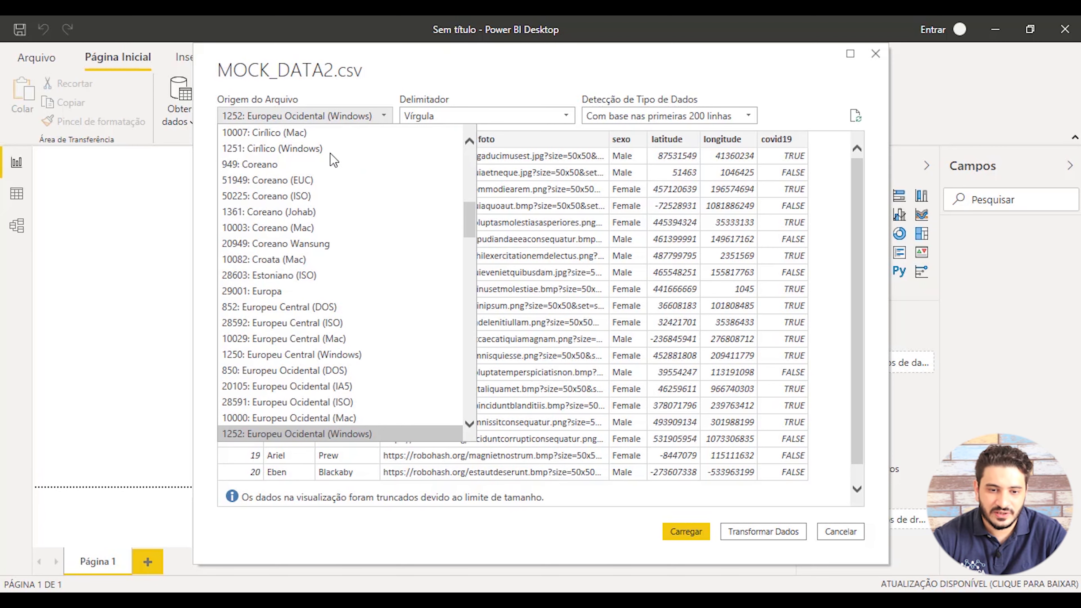
{"action": "left_click_drag", "start_coordinate": [473, 222], "coordinate": [467, 419]}
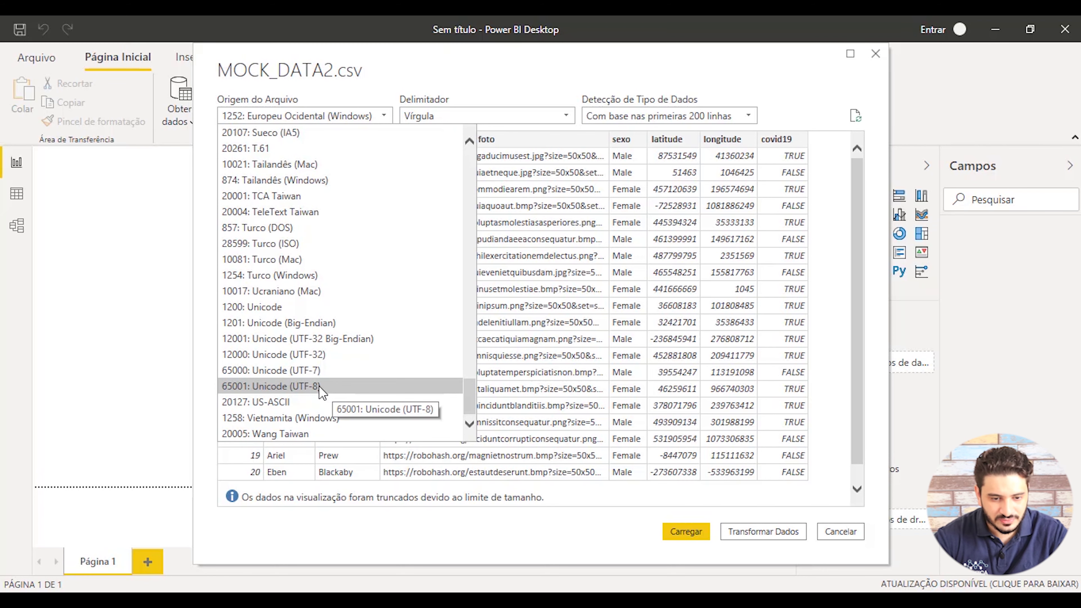
{"action": "left_click", "coordinate": [329, 396]}
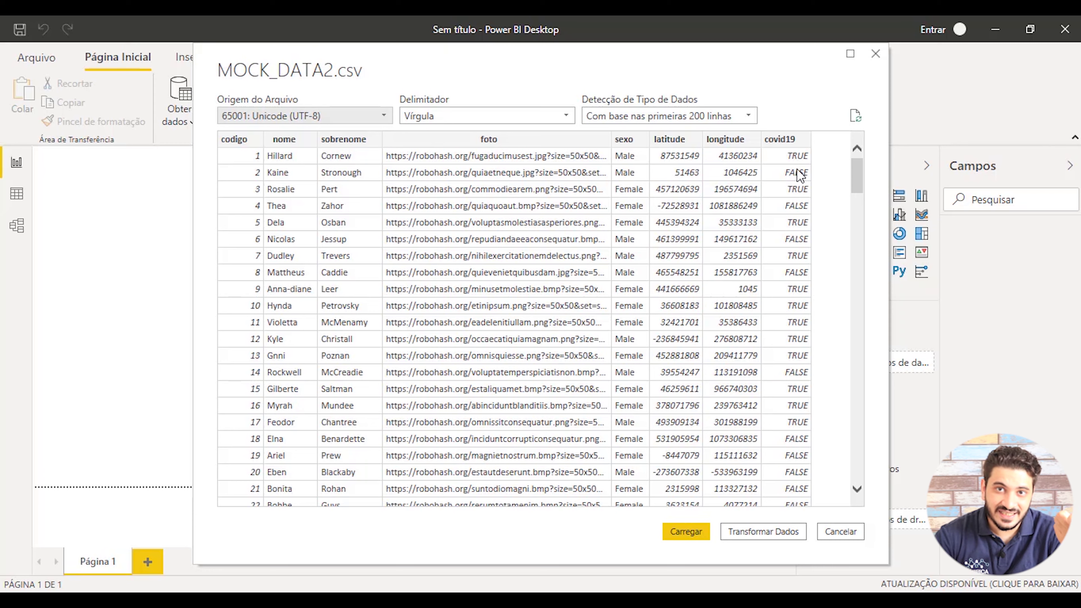
{"action": "left_click", "coordinate": [774, 533]}
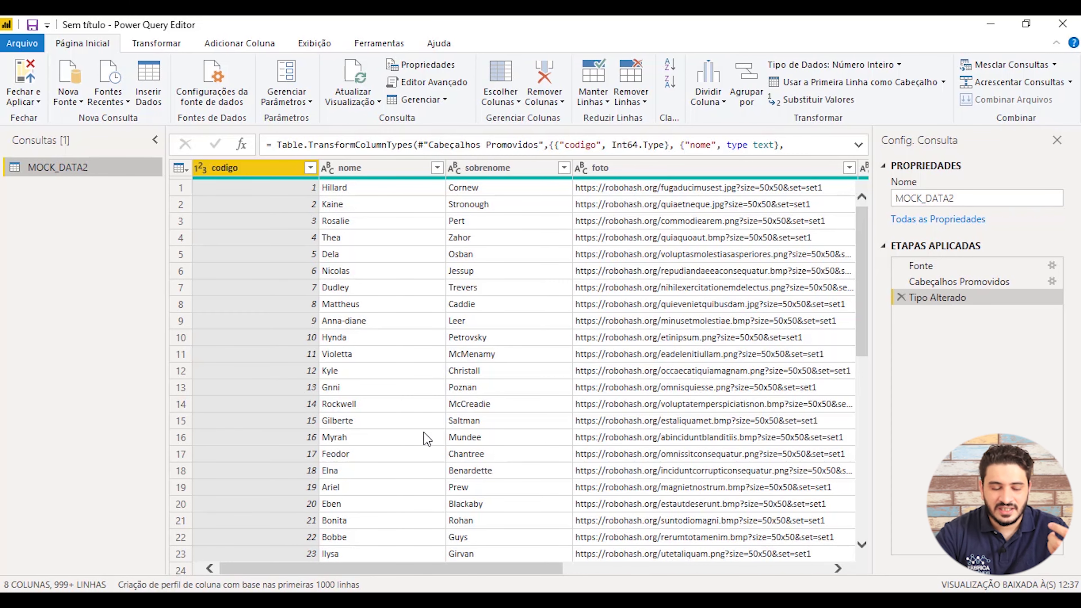
Step: Select all columns of the MOCK_DATA2 query, from codigo to covid19, and remove the blank rows
{"action": "left_click_drag", "start_coordinate": [428, 573], "coordinate": [692, 572]}
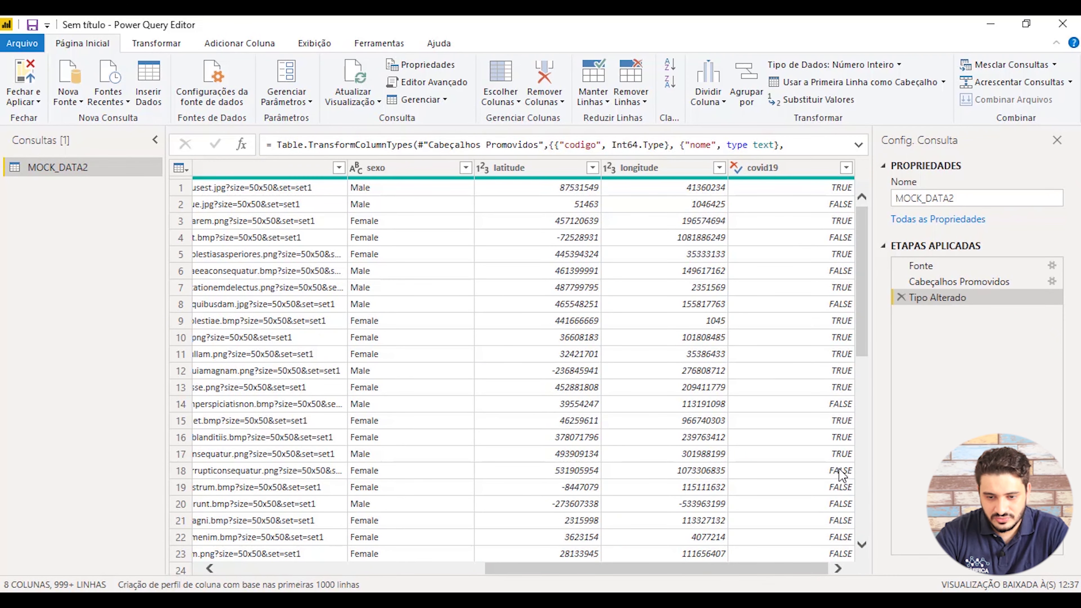
{"action": "left_click_drag", "start_coordinate": [785, 575], "coordinate": [520, 573]}
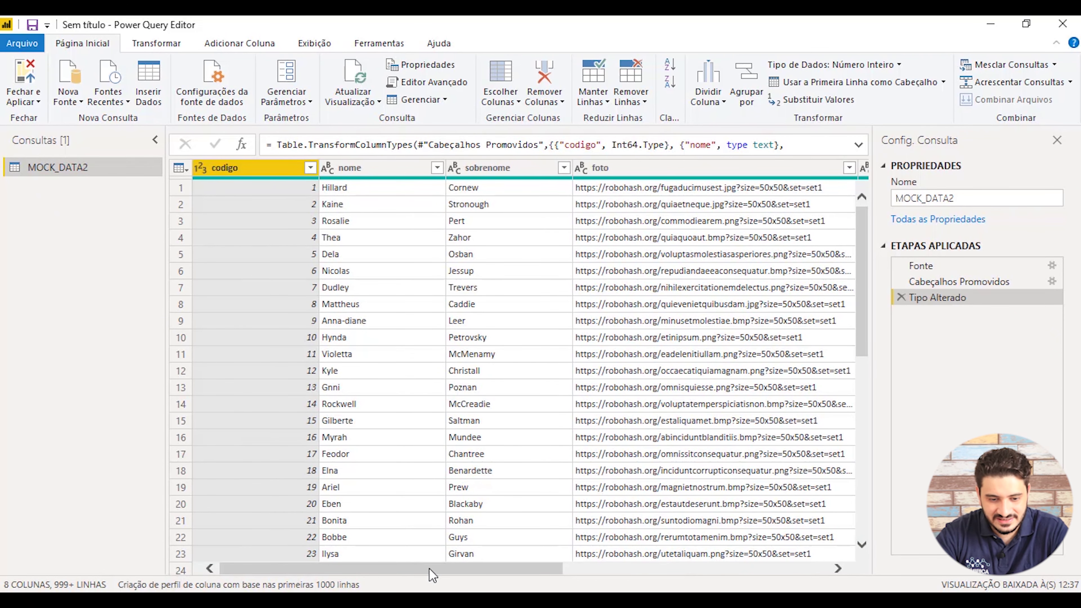
{"action": "left_click_drag", "start_coordinate": [428, 573], "coordinate": [694, 572]}
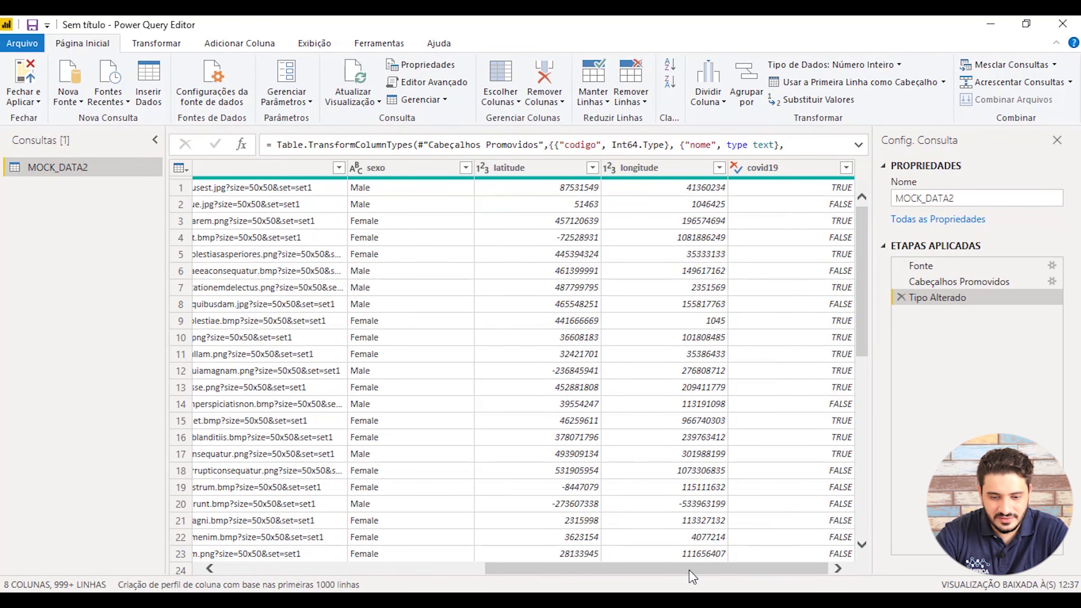
{"action": "left_click_drag", "start_coordinate": [693, 573], "coordinate": [428, 573]}
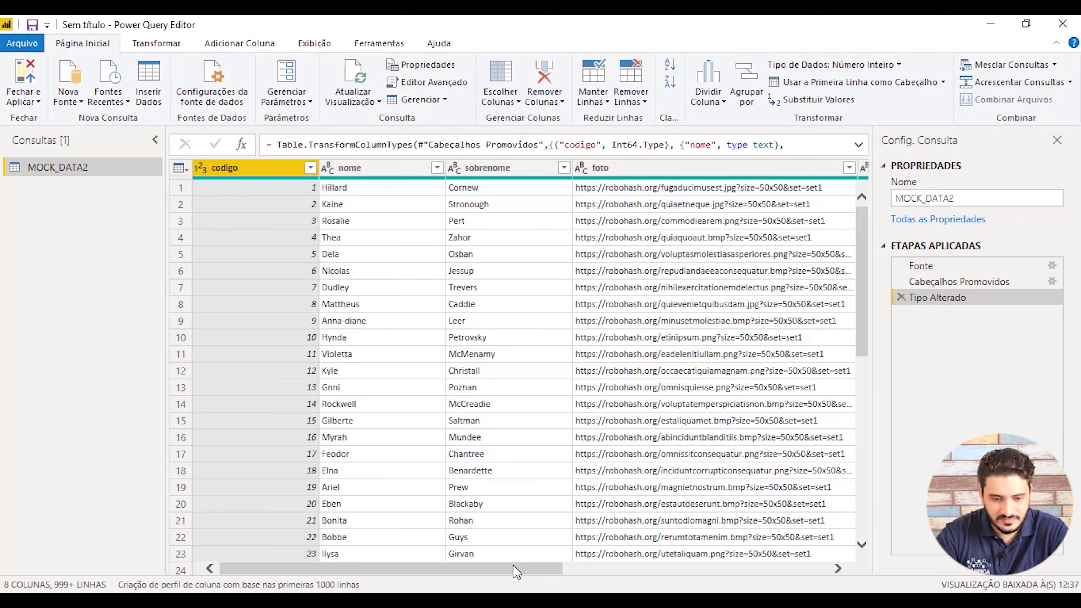
{"action": "left_click_drag", "start_coordinate": [517, 573], "coordinate": [783, 572]}
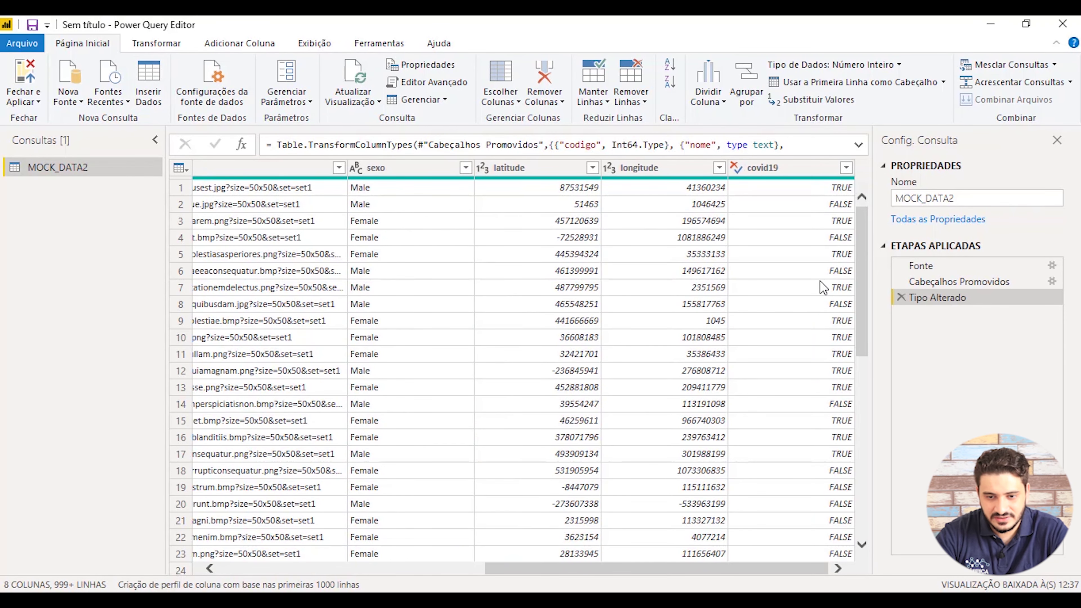
{"action": "left_click", "coordinate": [798, 164], "text": "shift"}
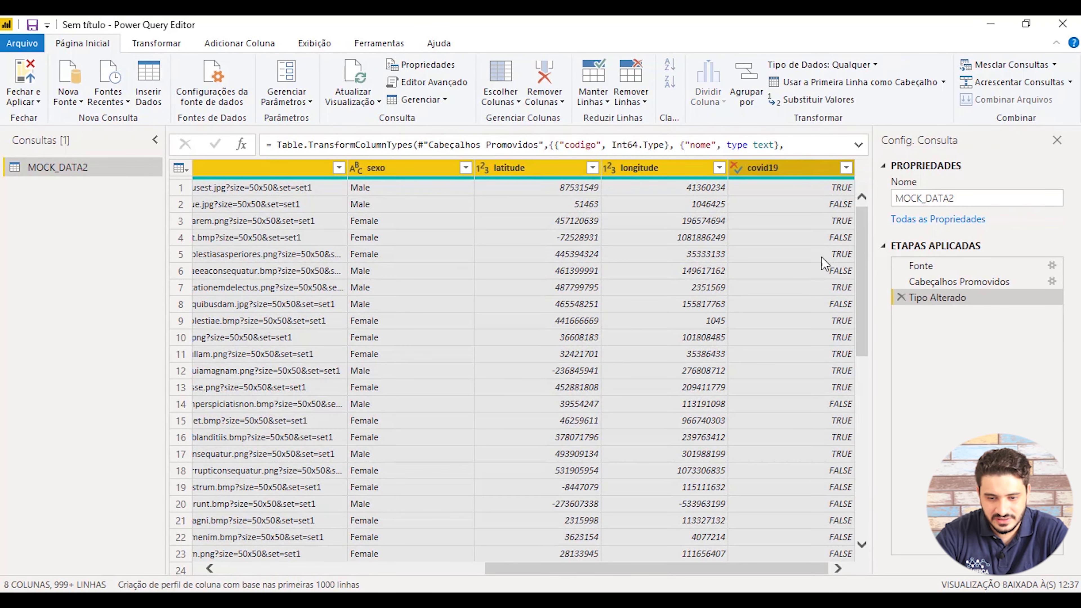
{"action": "left_click_drag", "start_coordinate": [761, 572], "coordinate": [485, 572]}
{"action": "left_click", "coordinate": [253, 169]}
{"action": "key", "text": "ctrl+a"}
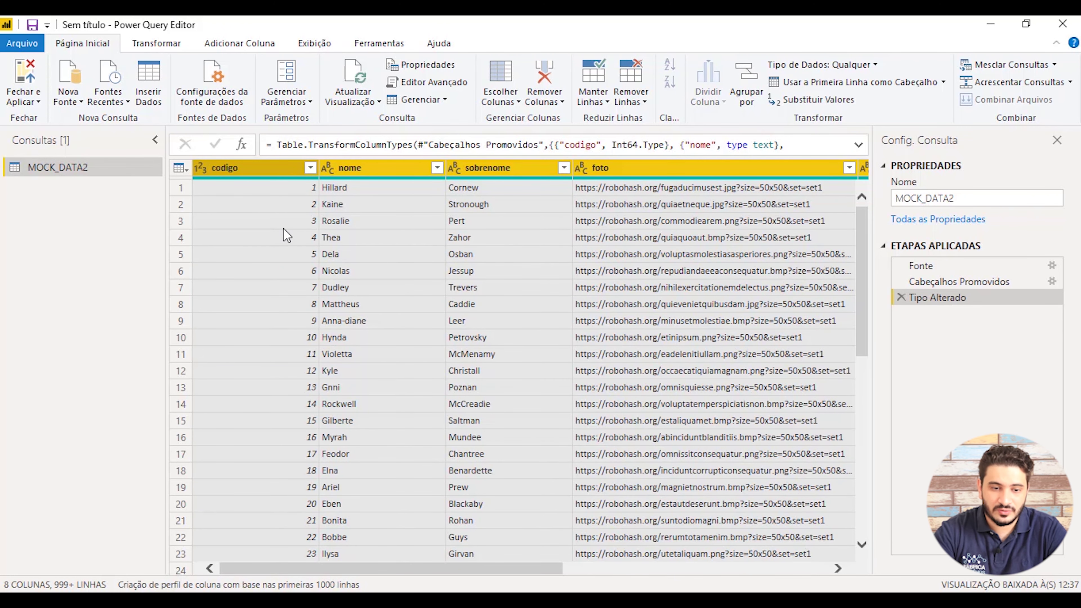
{"action": "left_click", "coordinate": [286, 235]}
{"action": "key", "text": "ctrl+a"}
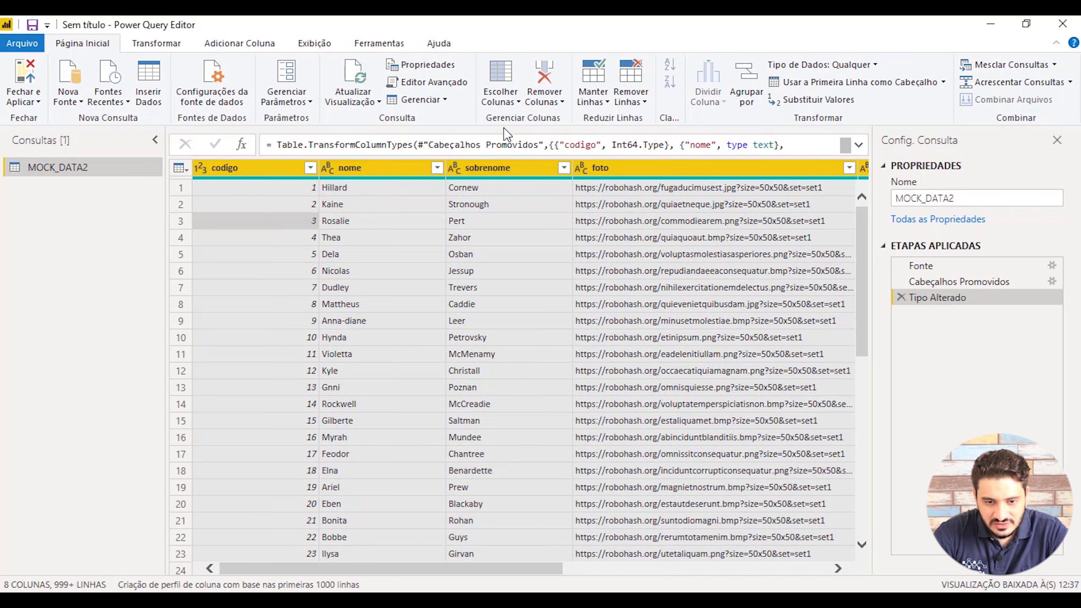
{"action": "left_click", "coordinate": [597, 101]}
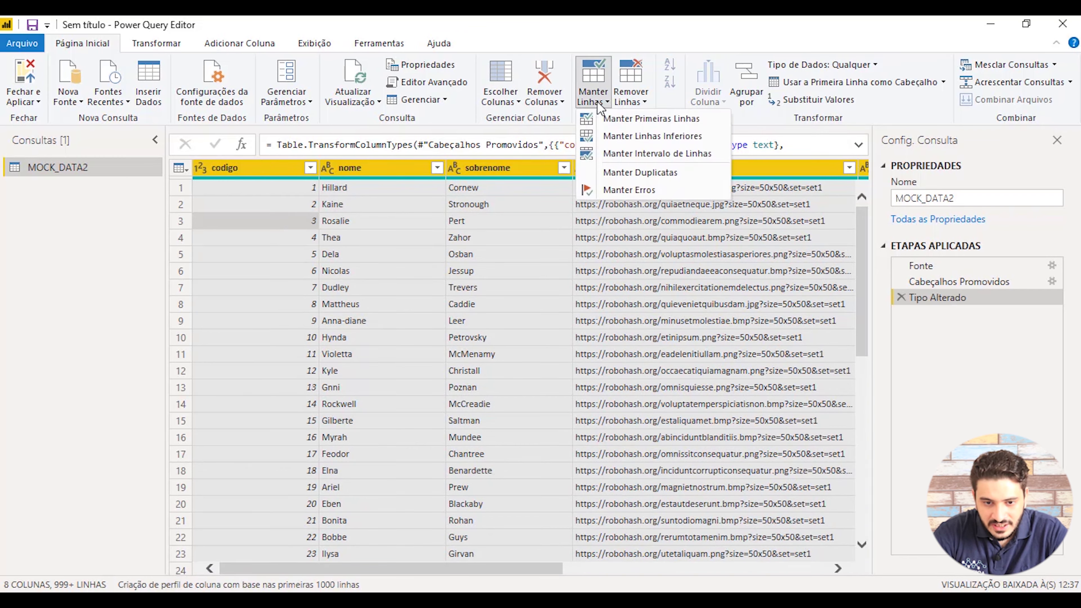
{"action": "left_click", "coordinate": [632, 102]}
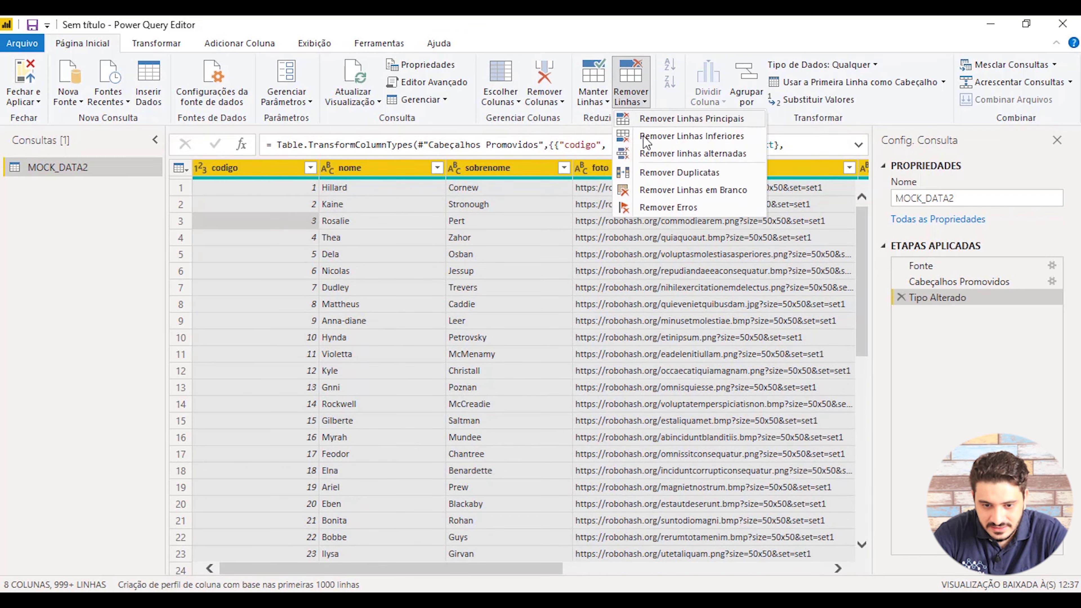
{"action": "left_click", "coordinate": [671, 190]}
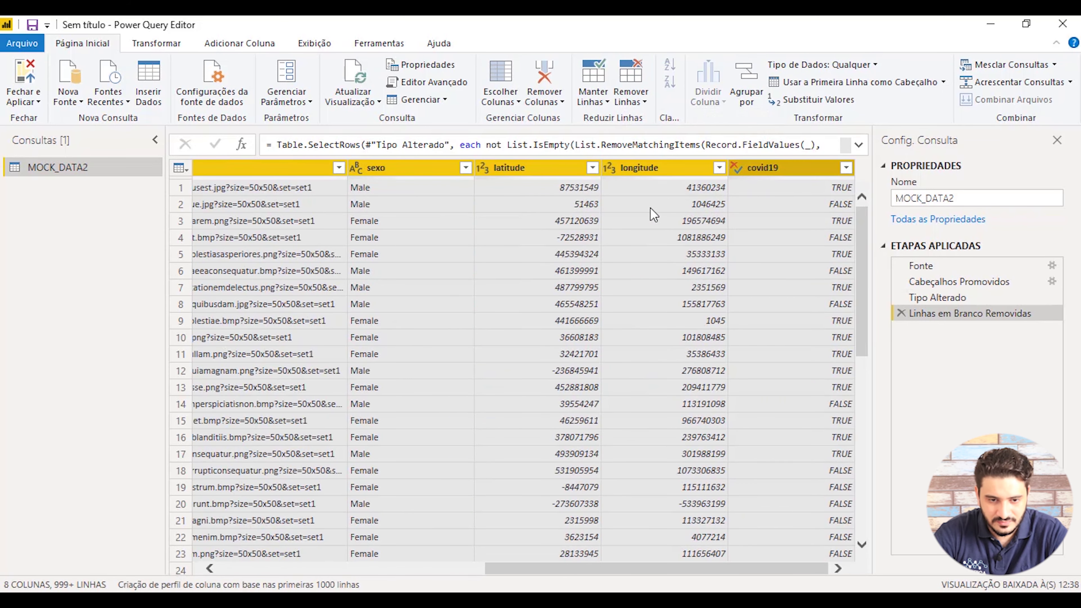
Step: Remove all other columns from the MOCK_DATA2 query, keeping the selected columns from codigo to covid19
{"action": "right_click", "coordinate": [266, 167]}
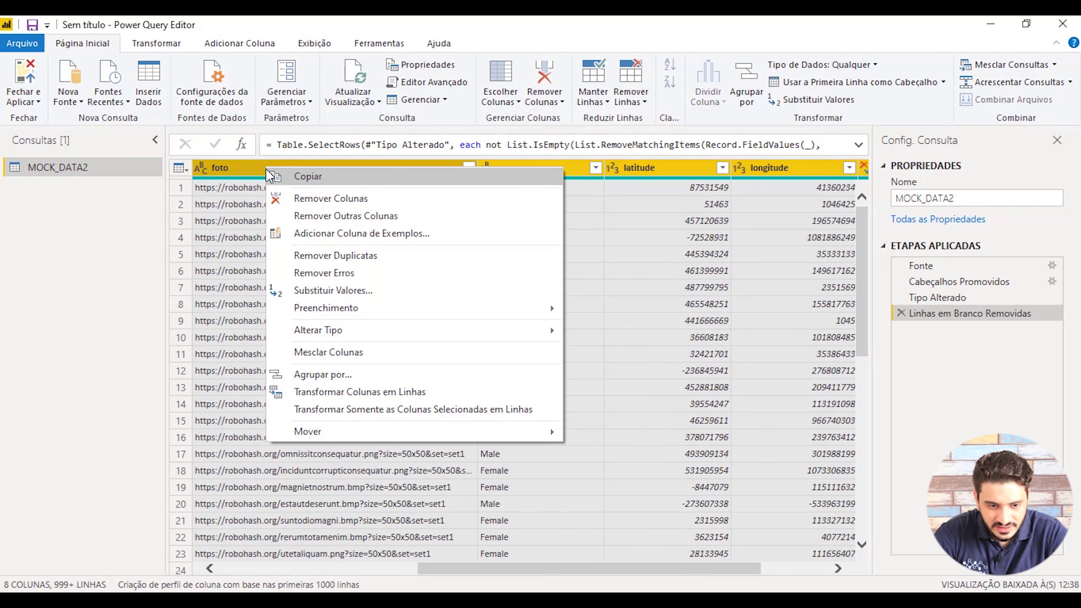
{"action": "left_click", "coordinate": [432, 218]}
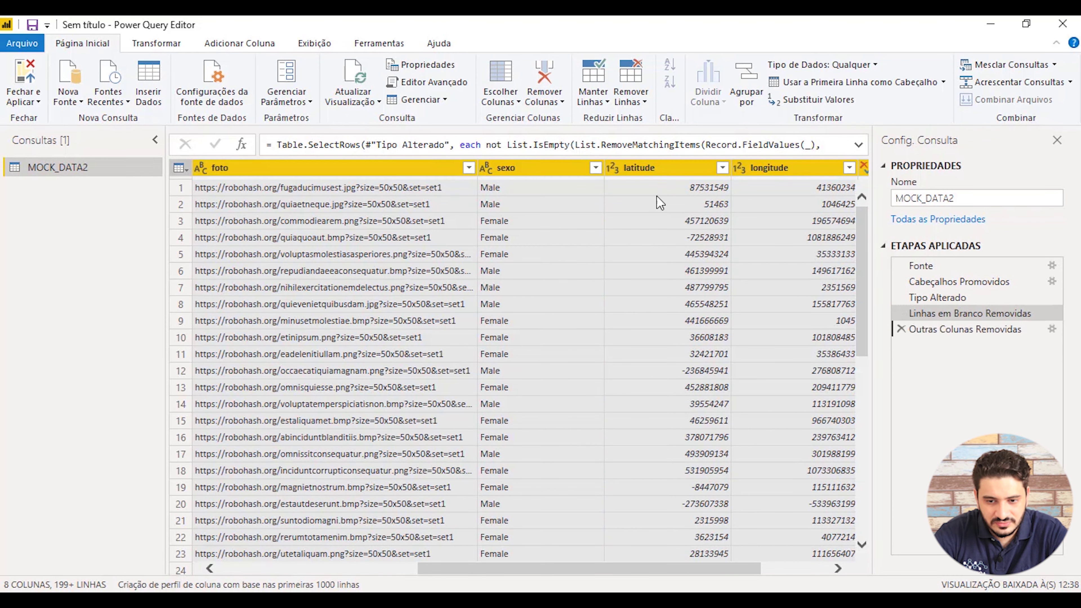
{"action": "left_click_drag", "start_coordinate": [616, 570], "coordinate": [479, 584]}
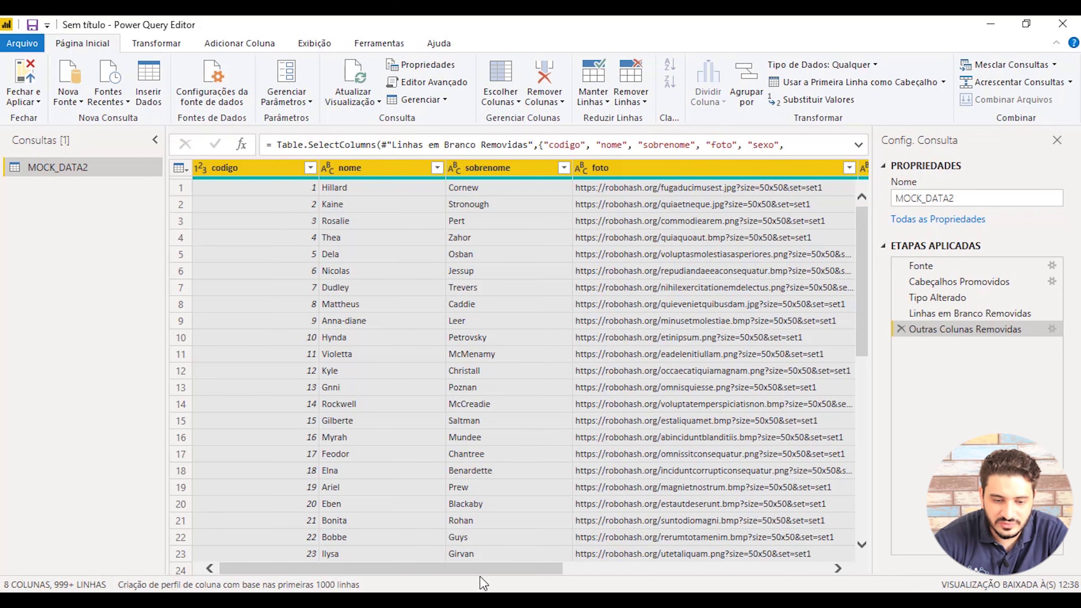
{"action": "left_click_drag", "start_coordinate": [511, 571], "coordinate": [350, 574]}
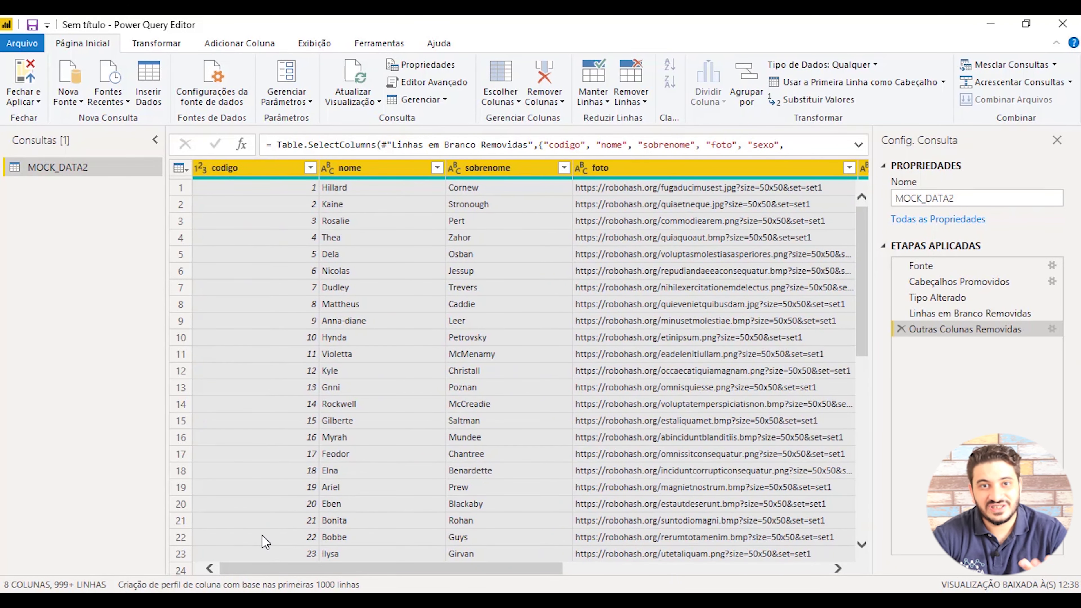
{"action": "left_click", "coordinate": [239, 204]}
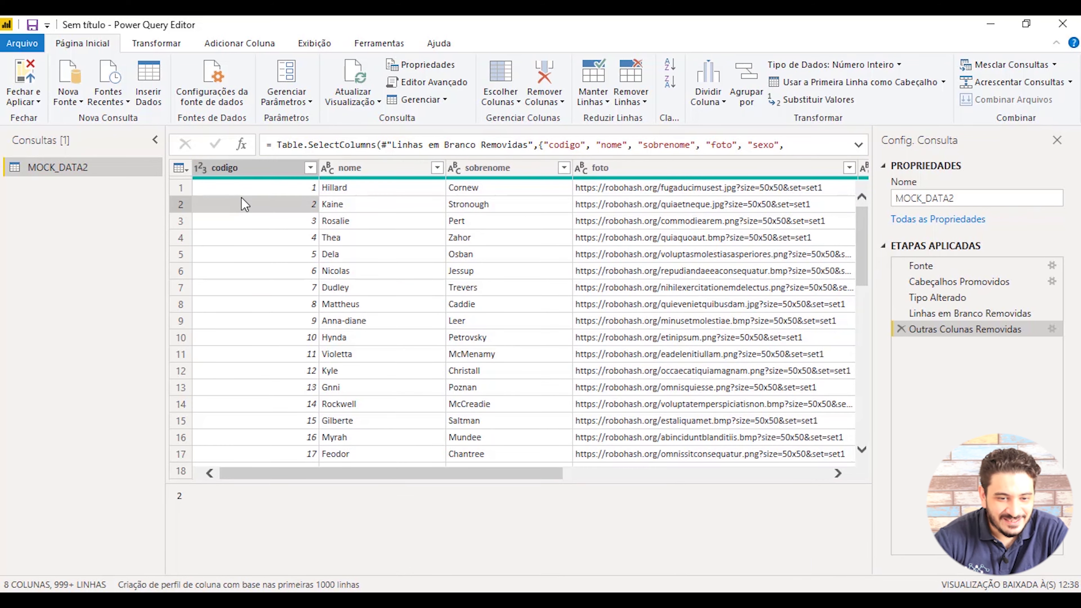
Step: Check the latitude and longitude values through the applied steps, delete the Tipo Alterado step, and return to the Outras Colunas Removidas step
{"action": "left_click_drag", "start_coordinate": [441, 476], "coordinate": [765, 476]}
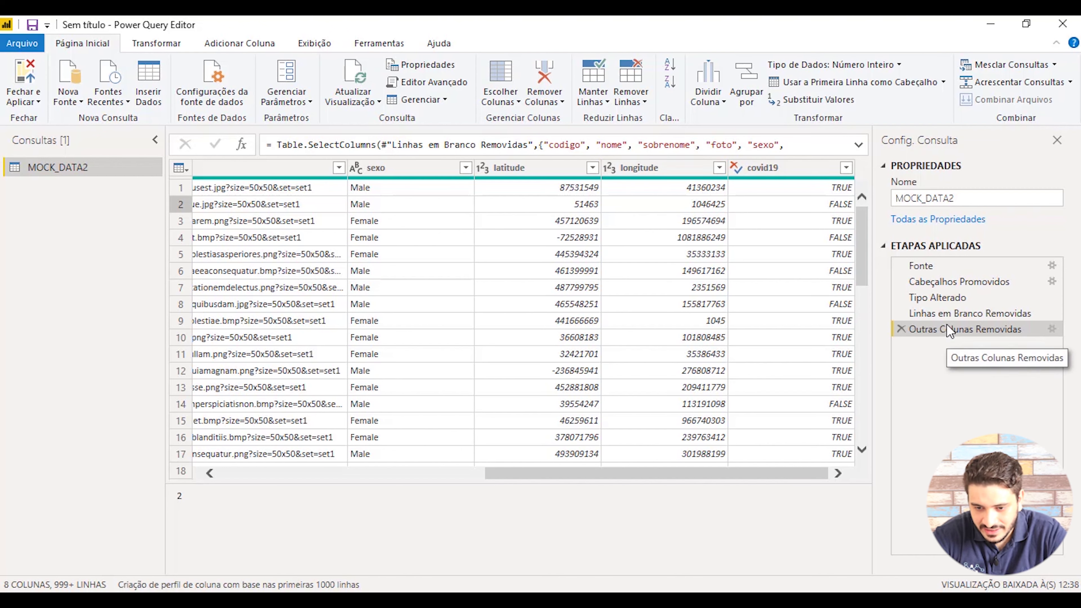
{"action": "left_click", "coordinate": [945, 269]}
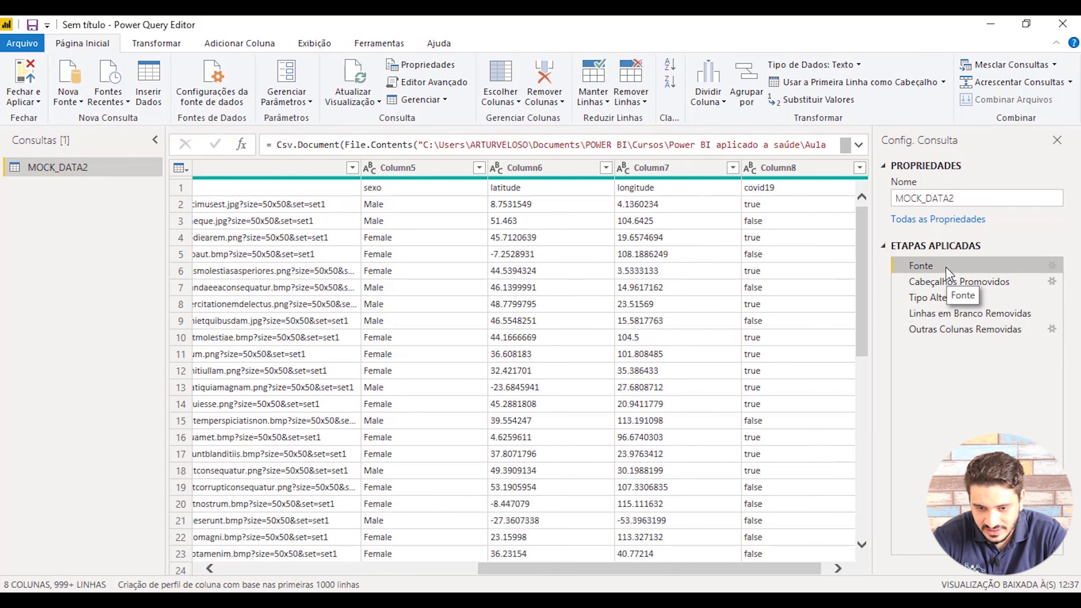
{"action": "left_click", "coordinate": [981, 286]}
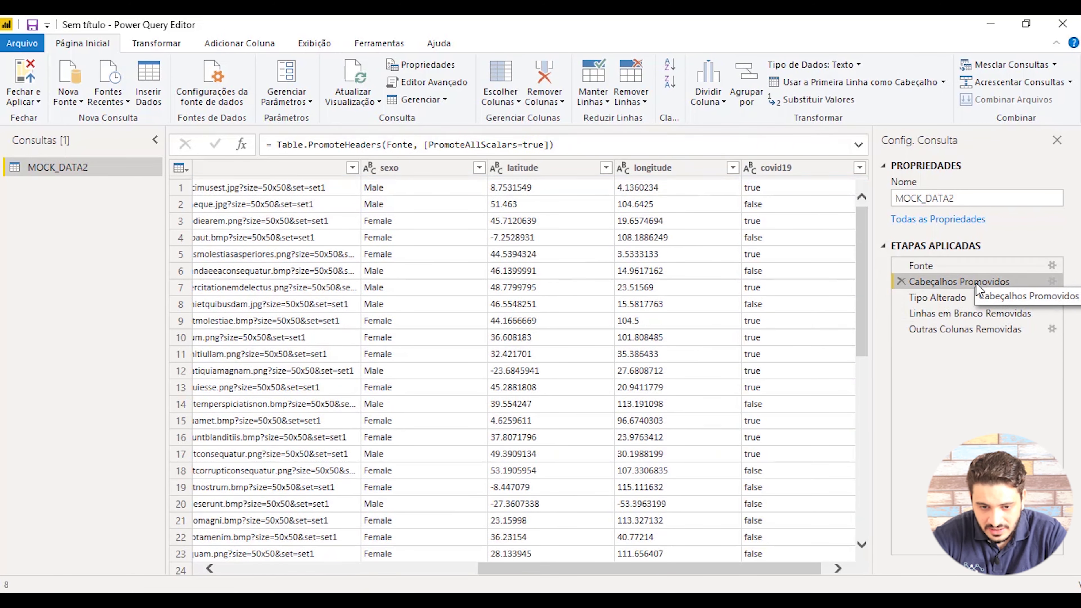
{"action": "left_click", "coordinate": [976, 300]}
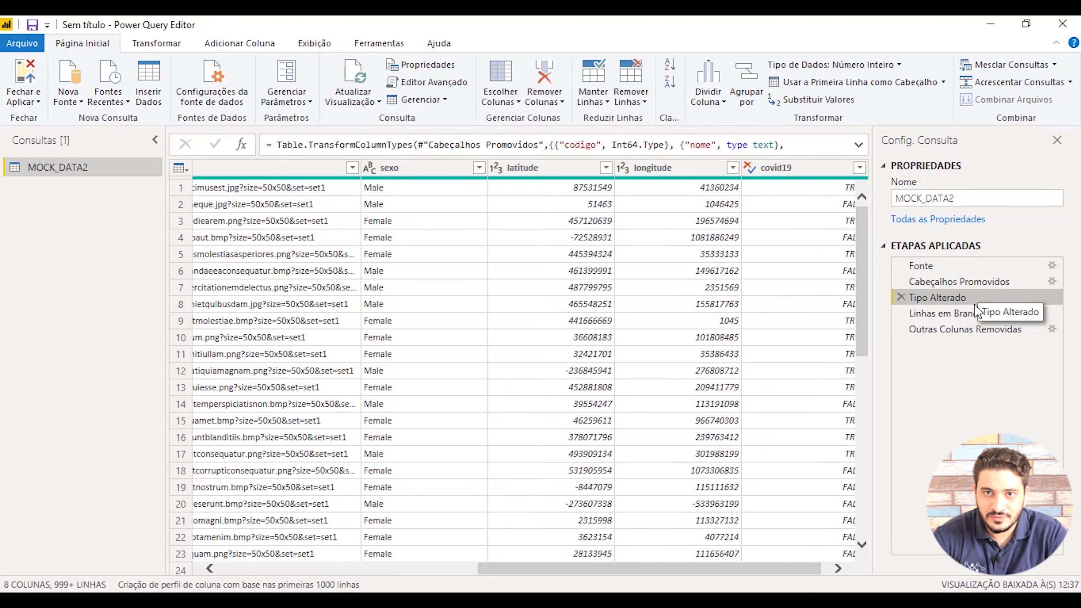
{"action": "left_click", "coordinate": [902, 300]}
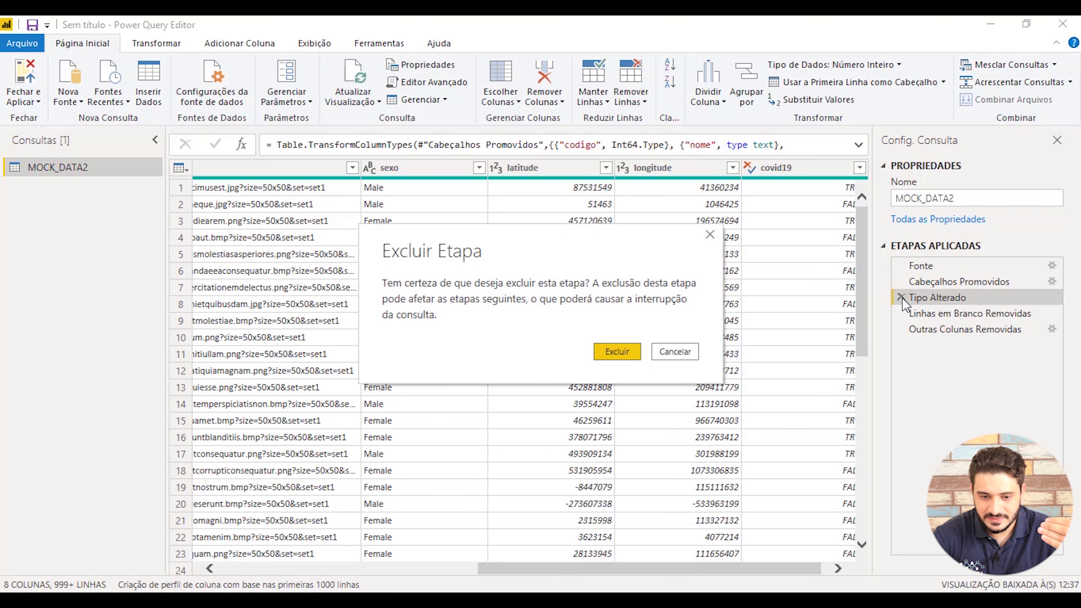
{"action": "left_click", "coordinate": [625, 369]}
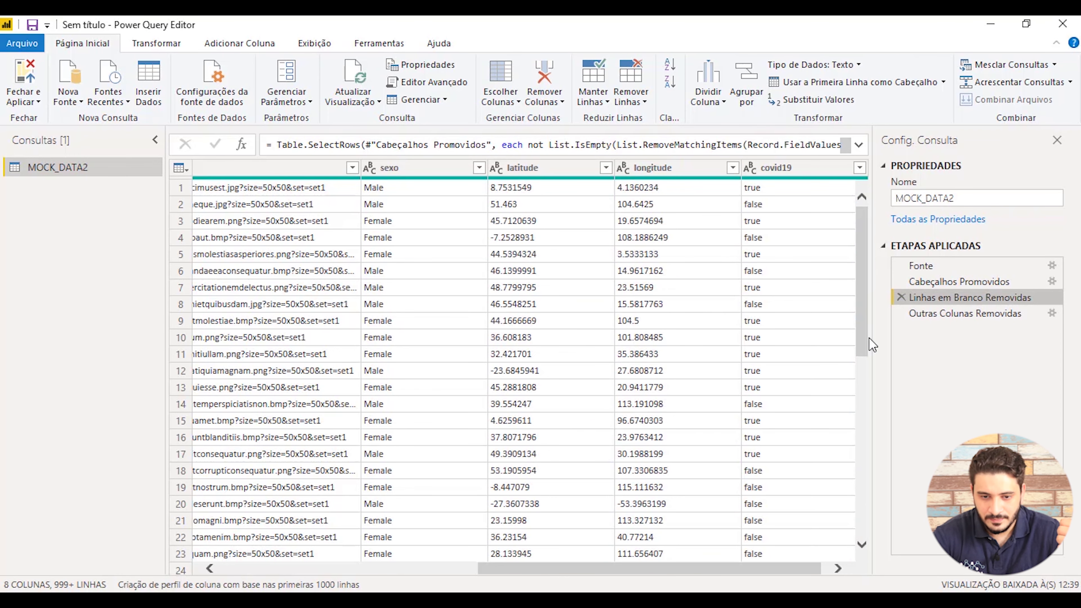
{"action": "left_click", "coordinate": [979, 317]}
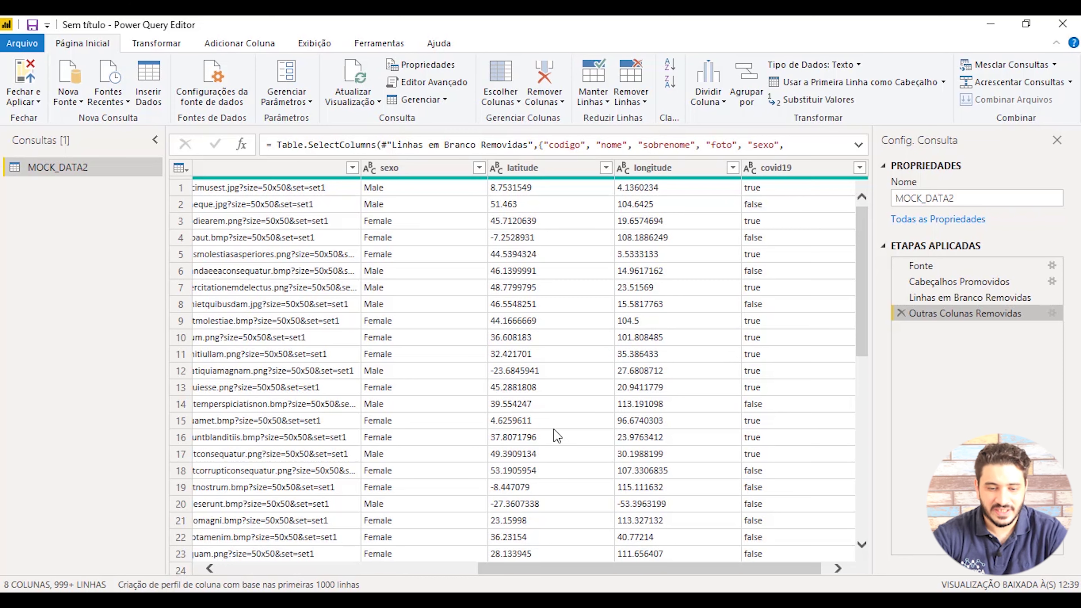
Step: Replace every period with a comma in the values of the latitude column
{"action": "left_click_drag", "start_coordinate": [555, 569], "coordinate": [296, 569]}
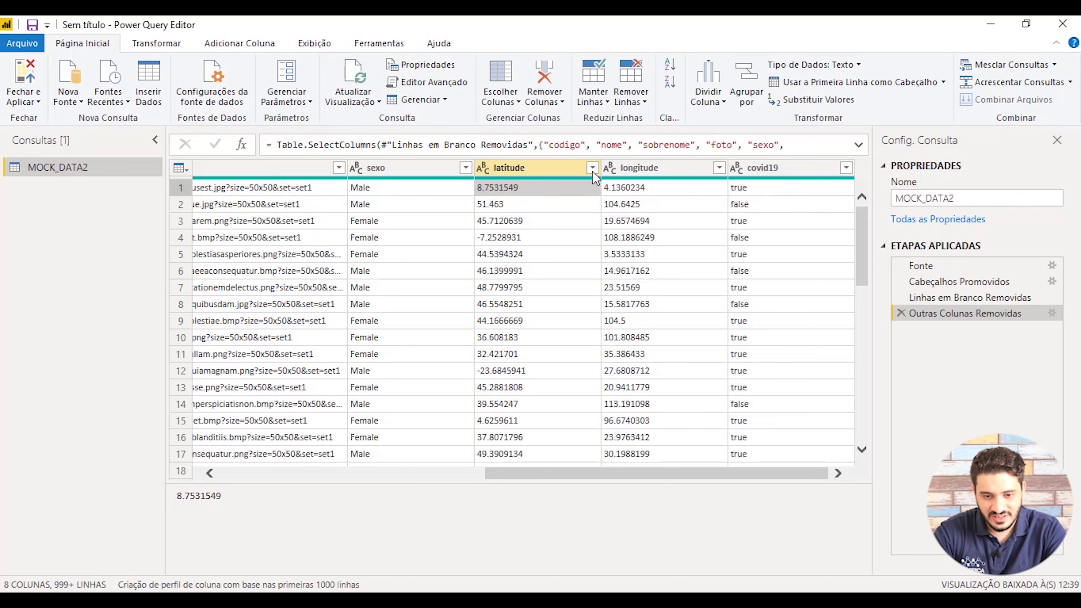
{"action": "left_click", "coordinate": [679, 178]}
{"action": "left_click", "coordinate": [557, 173]}
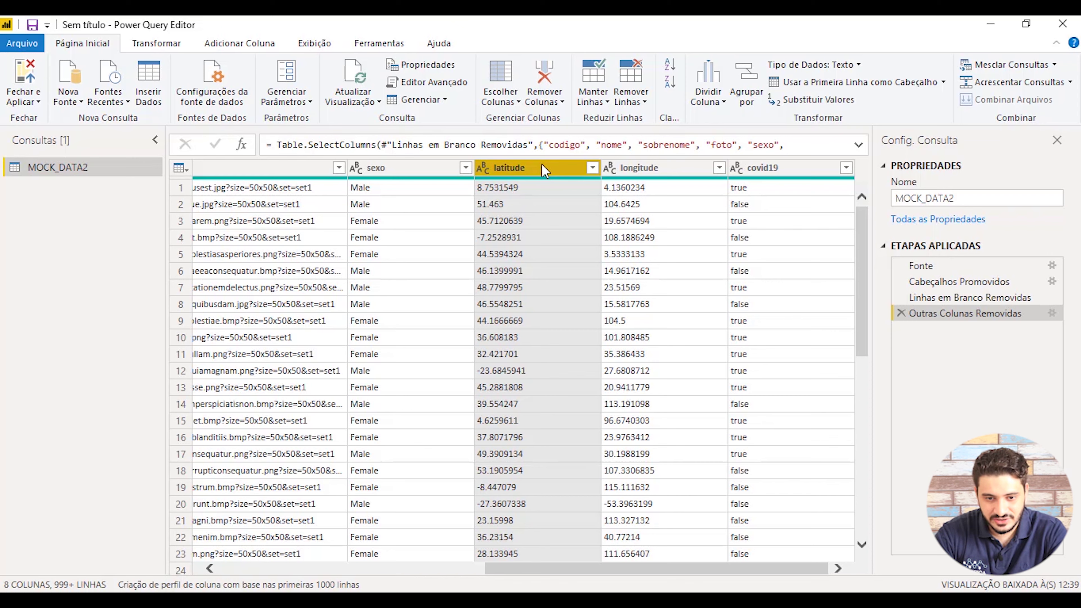
{"action": "right_click", "coordinate": [563, 168]}
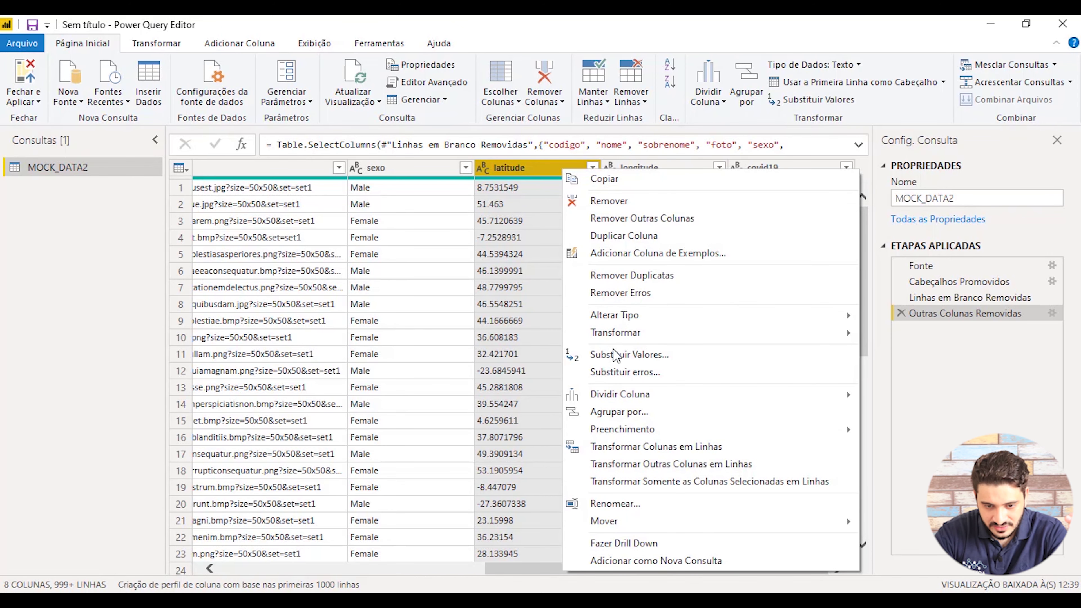
{"action": "left_click", "coordinate": [693, 357]}
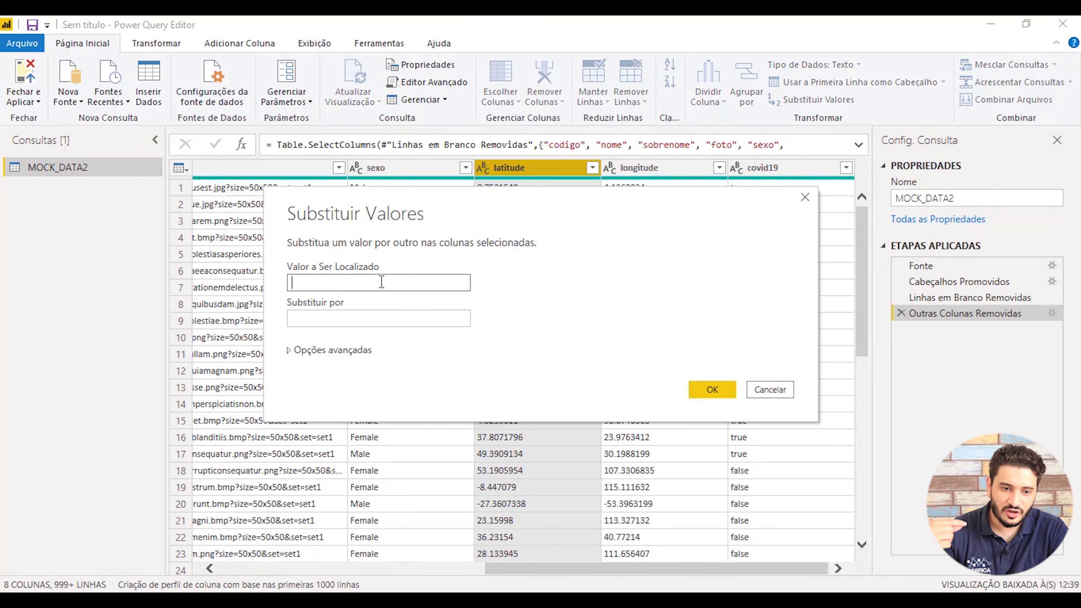
{"action": "type", "text": "."}
{"action": "left_click", "coordinate": [383, 318]}
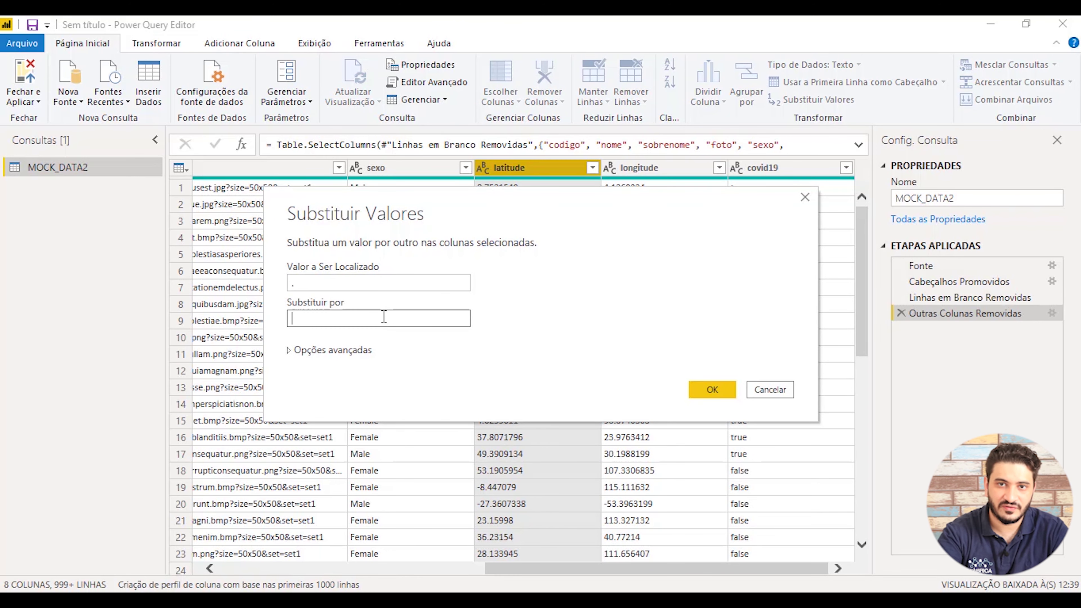
{"action": "type", "text": ","}
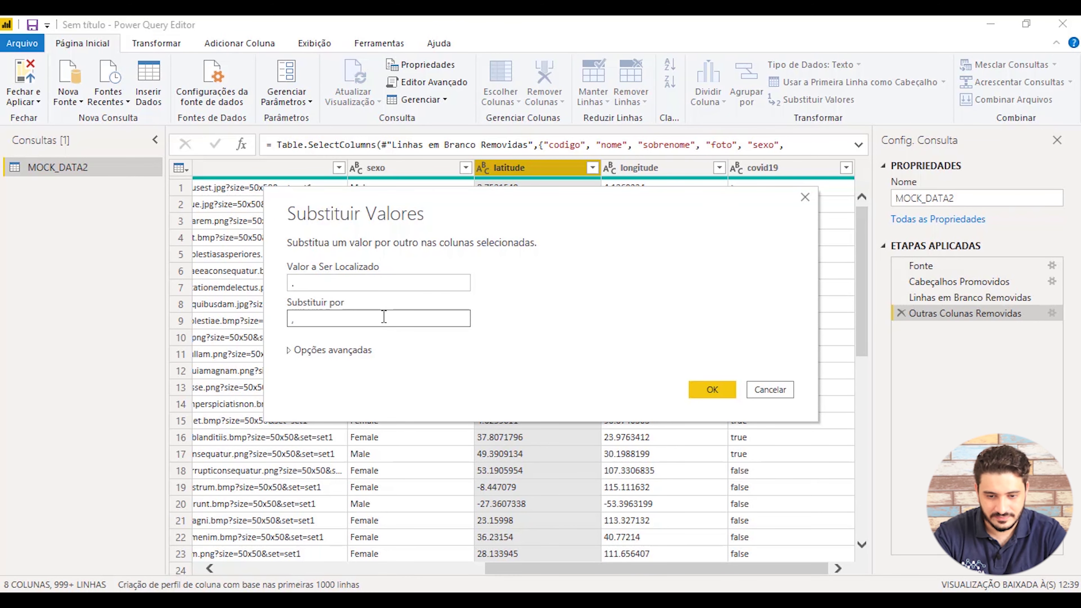
{"action": "left_click", "coordinate": [712, 390]}
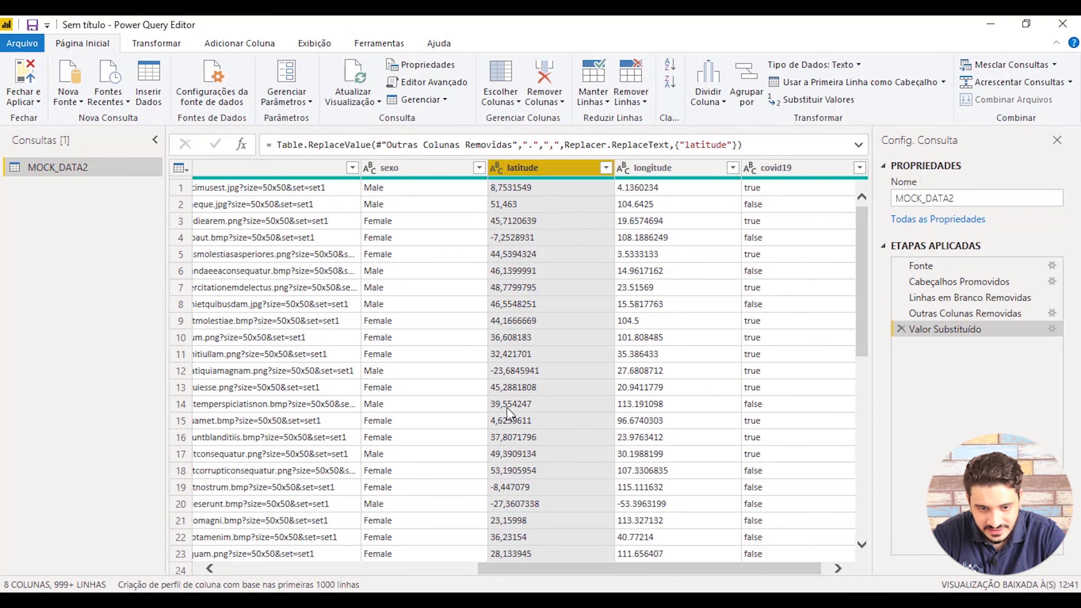
Step: Replace every period with a comma in the values of the longitude column
{"action": "left_click", "coordinate": [692, 167]}
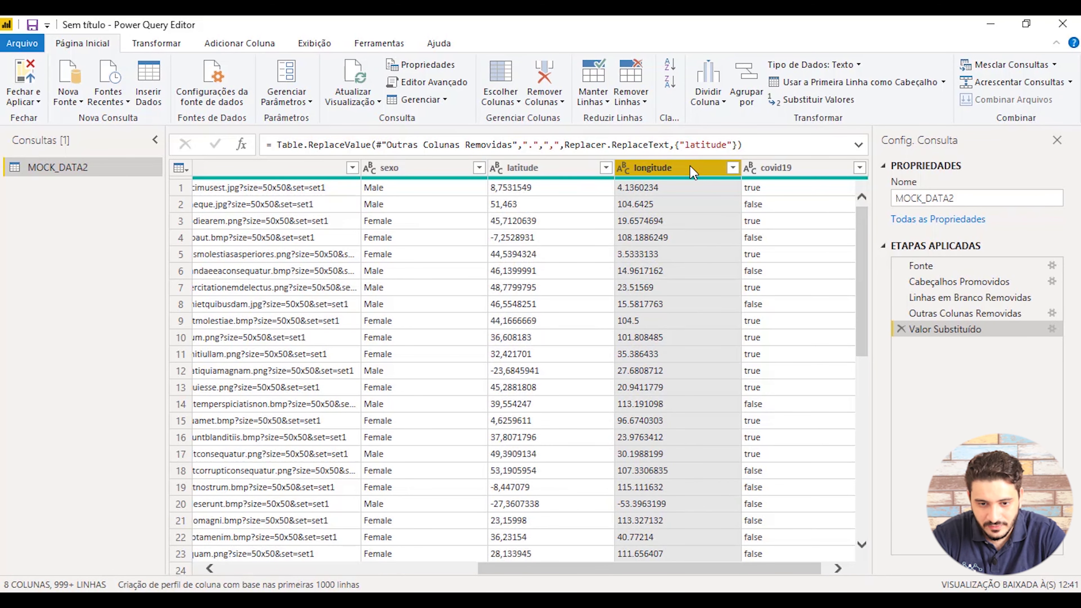
{"action": "right_click", "coordinate": [689, 166]}
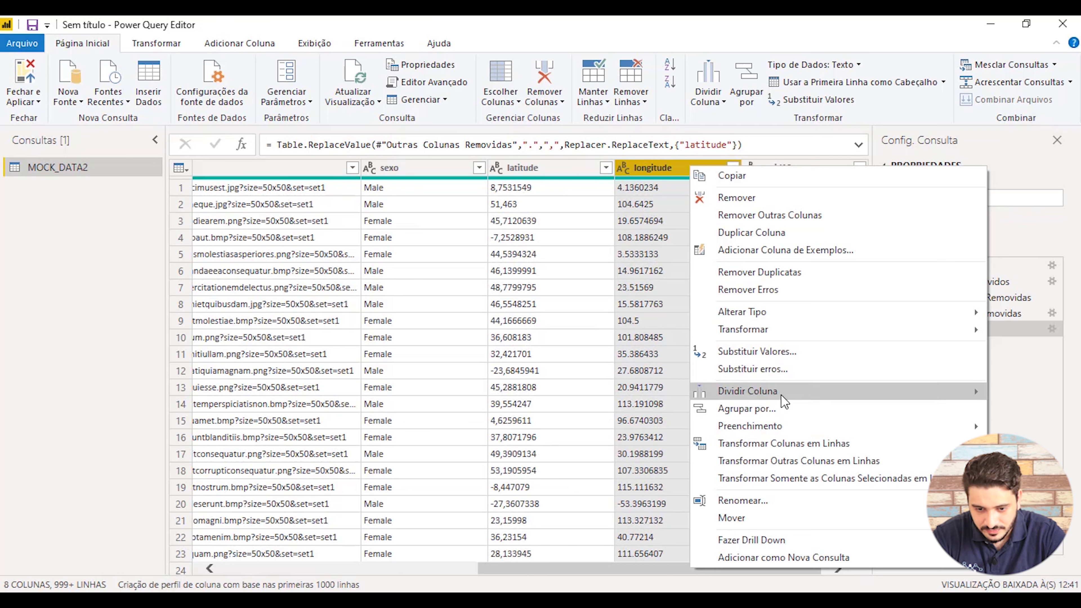
{"action": "left_click", "coordinate": [781, 352]}
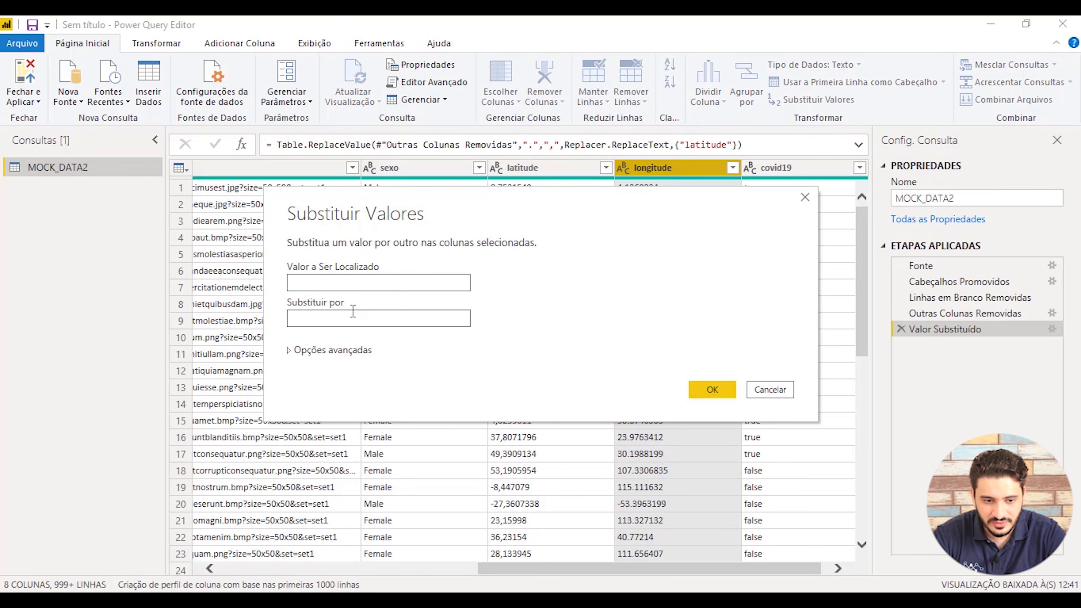
{"action": "type", "text": "."}
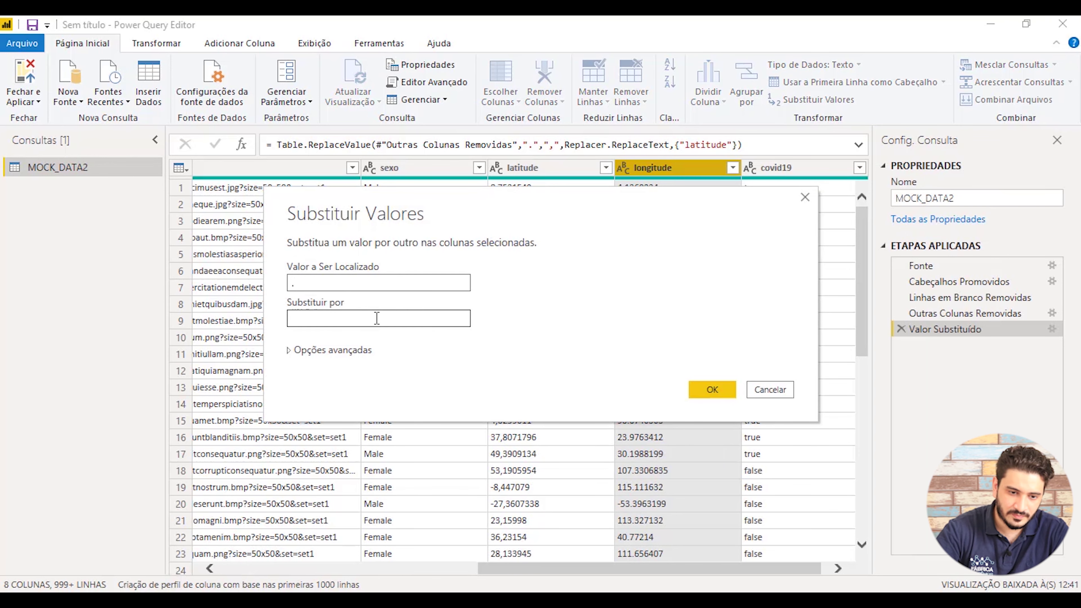
{"action": "left_click", "coordinate": [376, 318]}
{"action": "type", "text": ","}
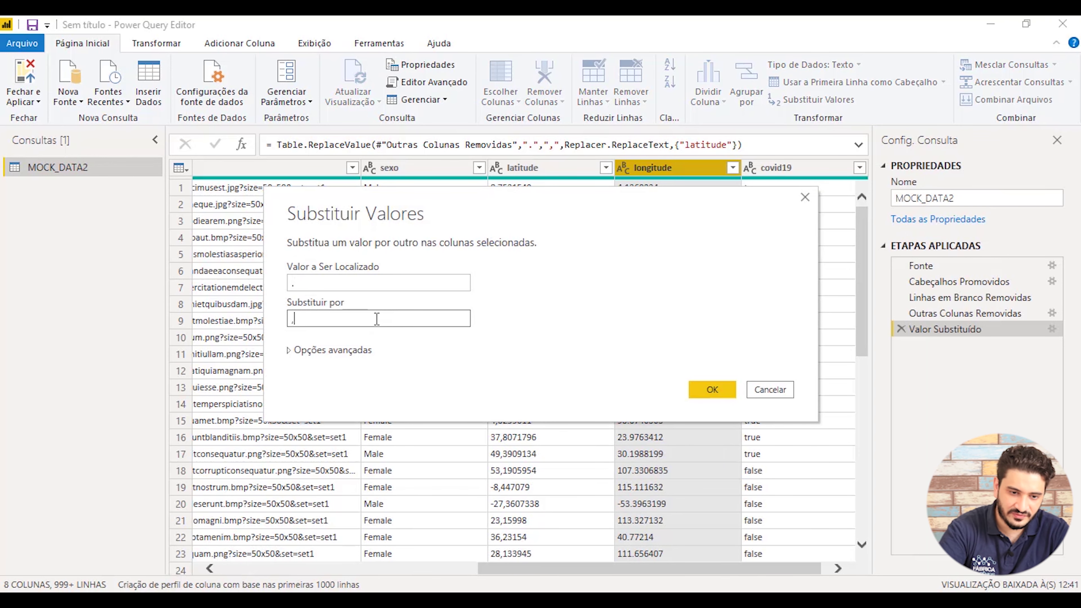
{"action": "left_click", "coordinate": [712, 390]}
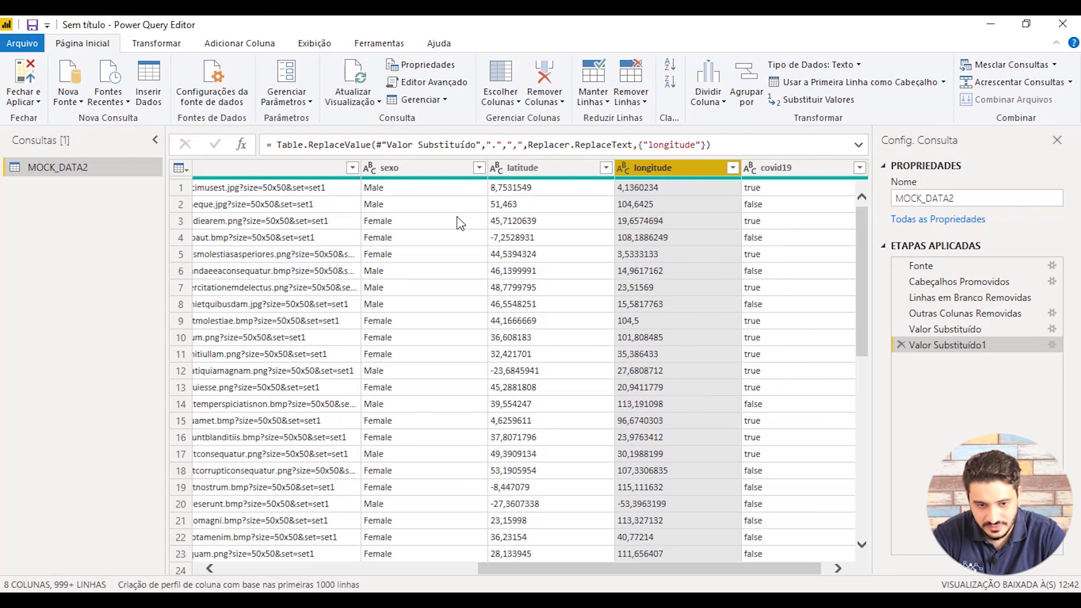
Step: Change the data type of the latitude and longitude columns to Número Decimal
{"action": "left_click", "coordinate": [496, 169]}
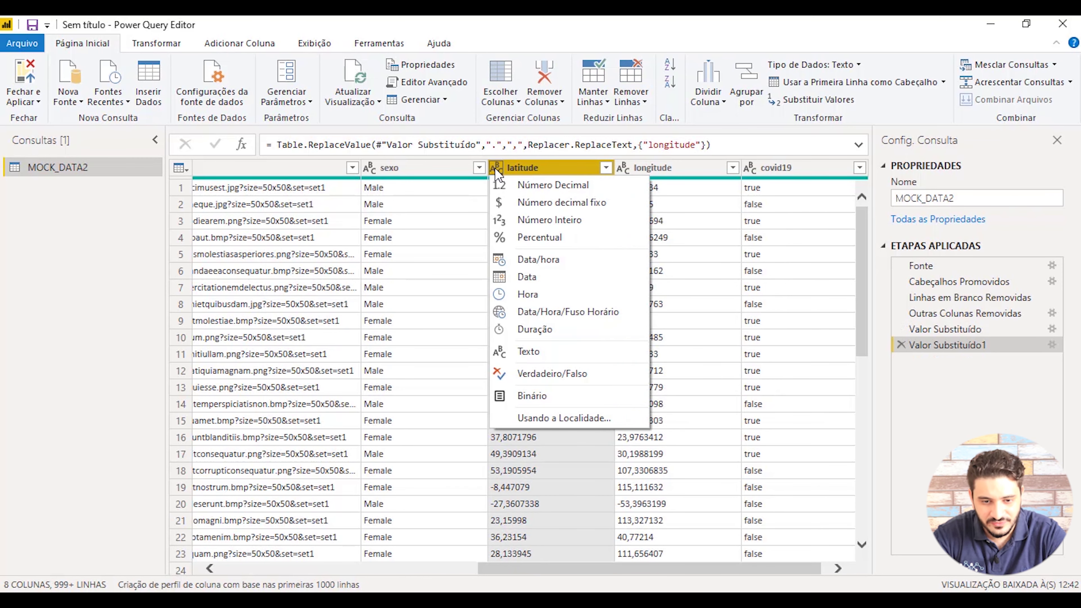
{"action": "left_click", "coordinate": [553, 185]}
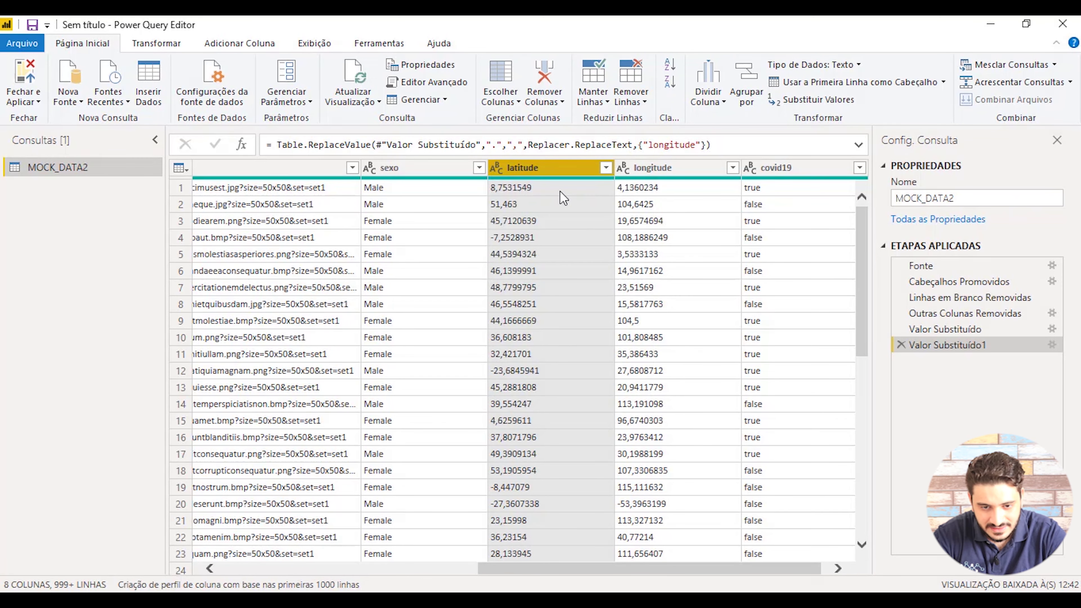
{"action": "left_click", "coordinate": [624, 163]}
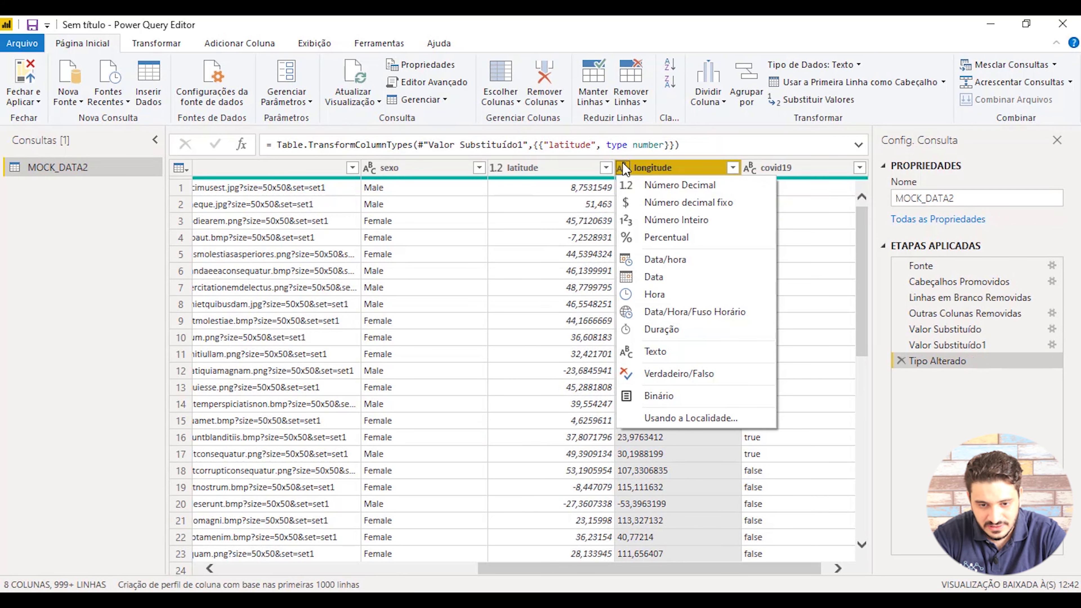
{"action": "left_click", "coordinate": [661, 186]}
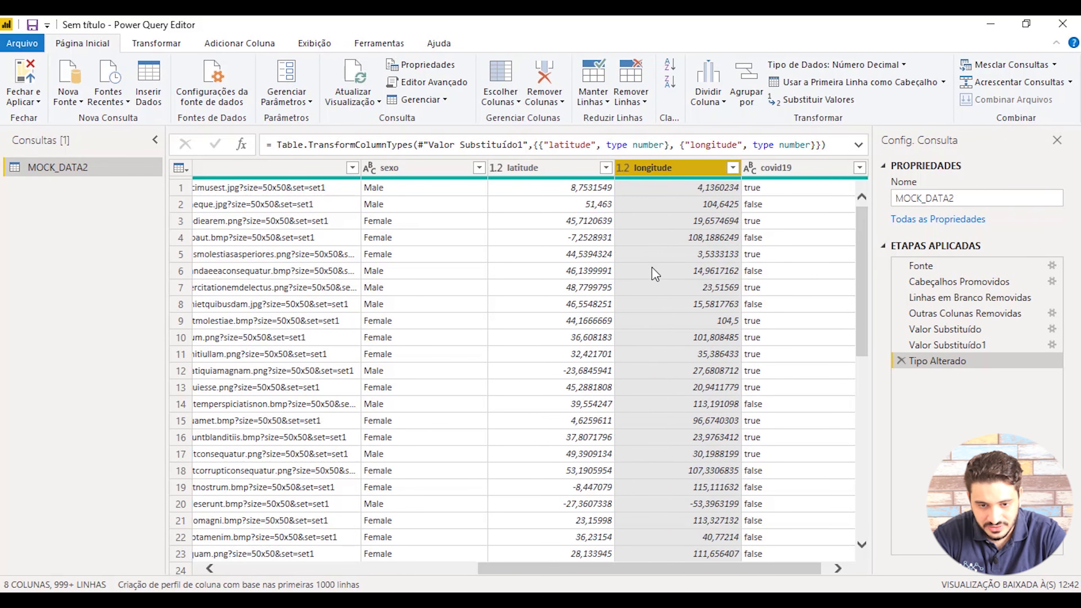
Step: Merge the nome and sobrenome columns with a space (Espaço) separator into a column named Nome Completo
{"action": "left_click_drag", "start_coordinate": [730, 573], "coordinate": [350, 568]}
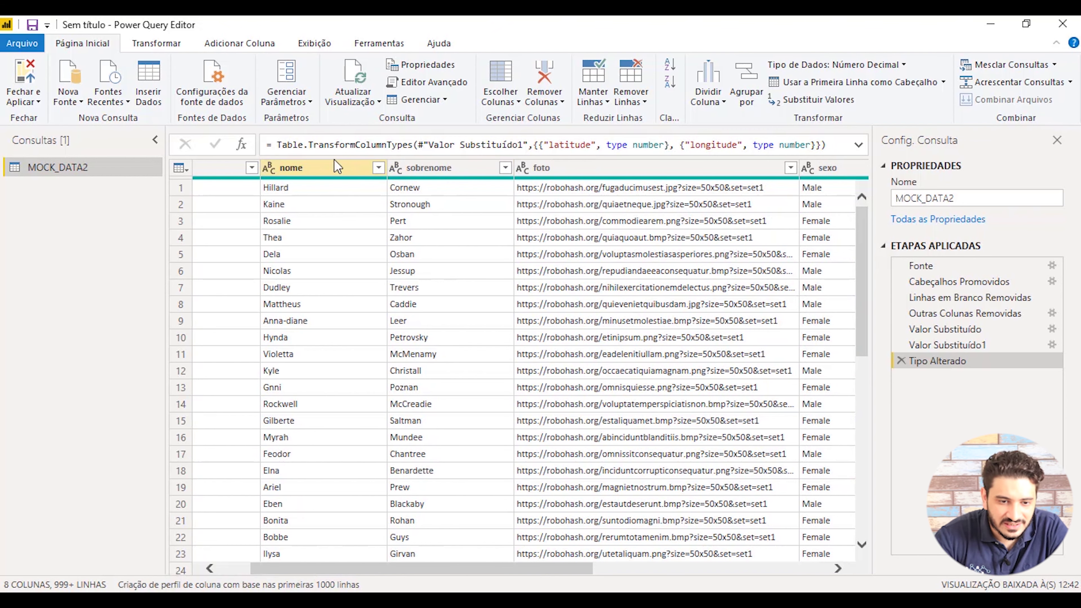
{"action": "left_click", "coordinate": [354, 170]}
{"action": "left_click", "coordinate": [461, 170], "text": "ctrl"}
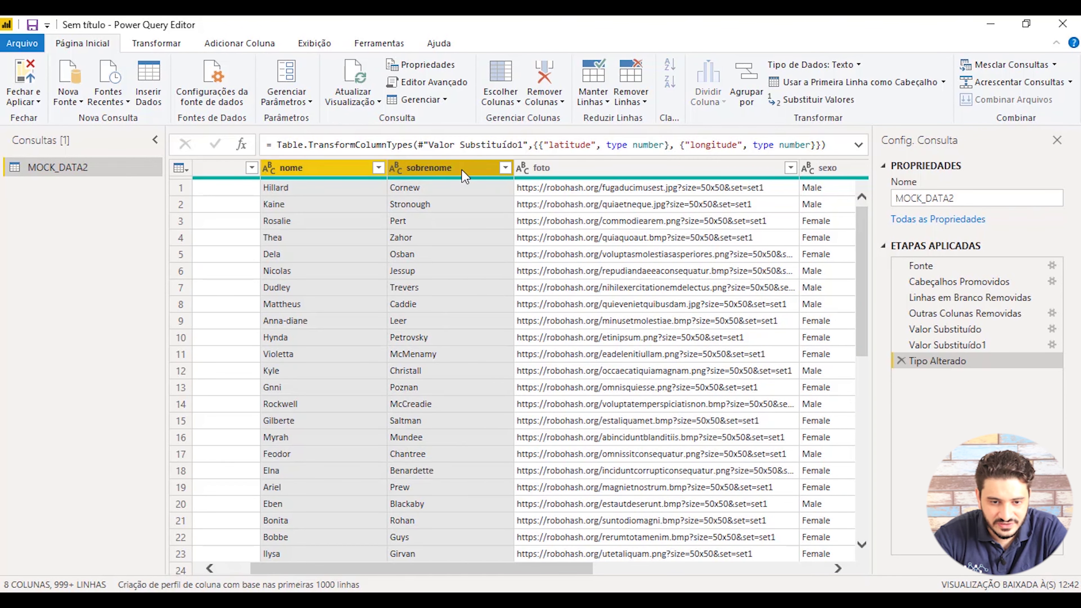
{"action": "right_click", "coordinate": [461, 170]}
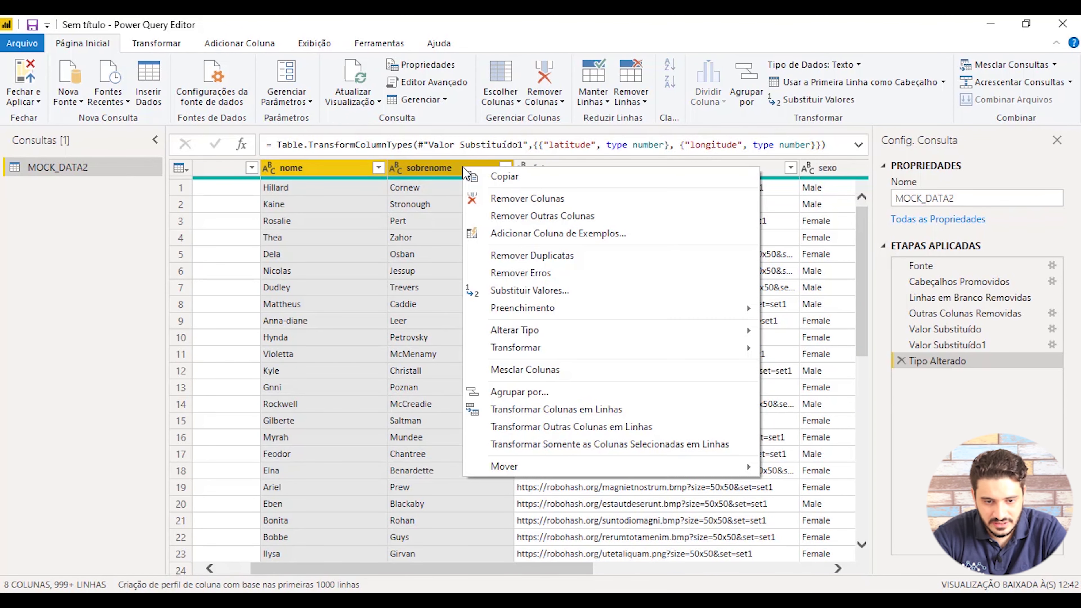
{"action": "left_click", "coordinate": [609, 379]}
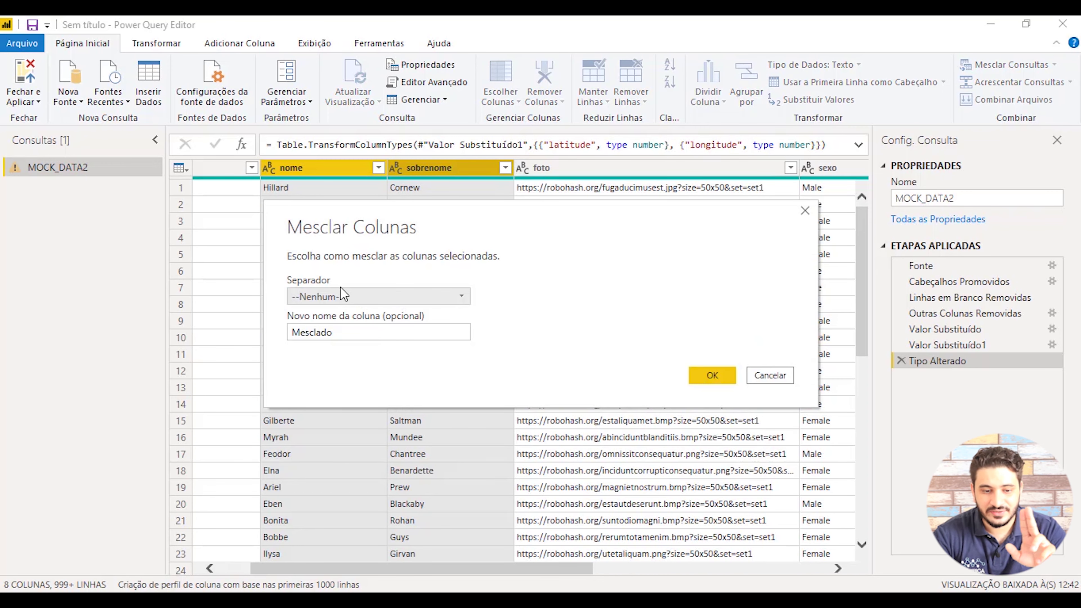
{"action": "left_click", "coordinate": [346, 297]}
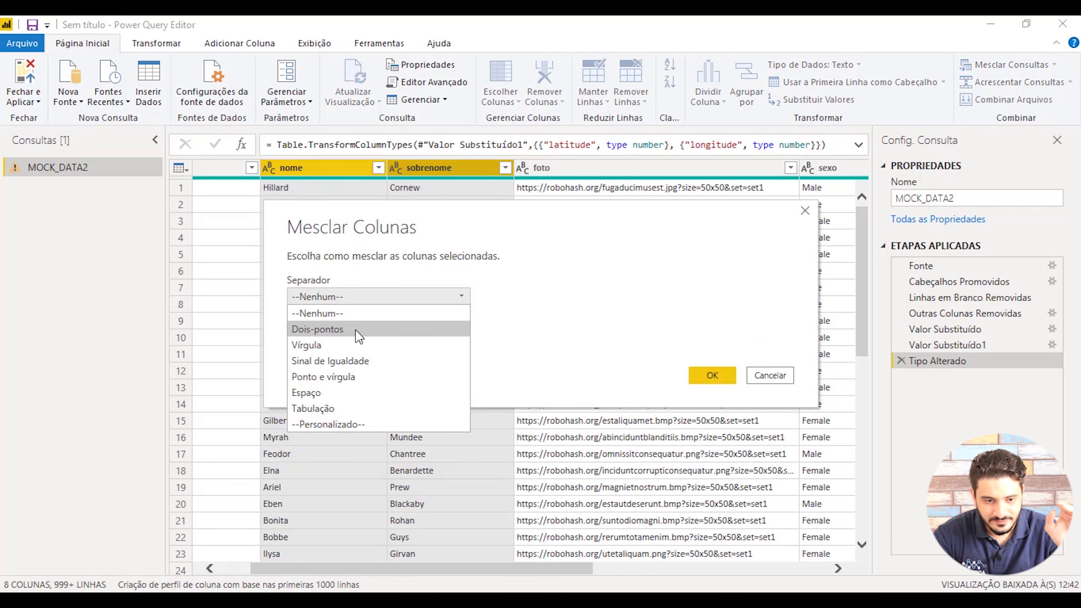
{"action": "left_click", "coordinate": [357, 392]}
{"action": "left_click", "coordinate": [386, 332]}
{"action": "left_click_drag", "start_coordinate": [386, 331], "coordinate": [215, 328]}
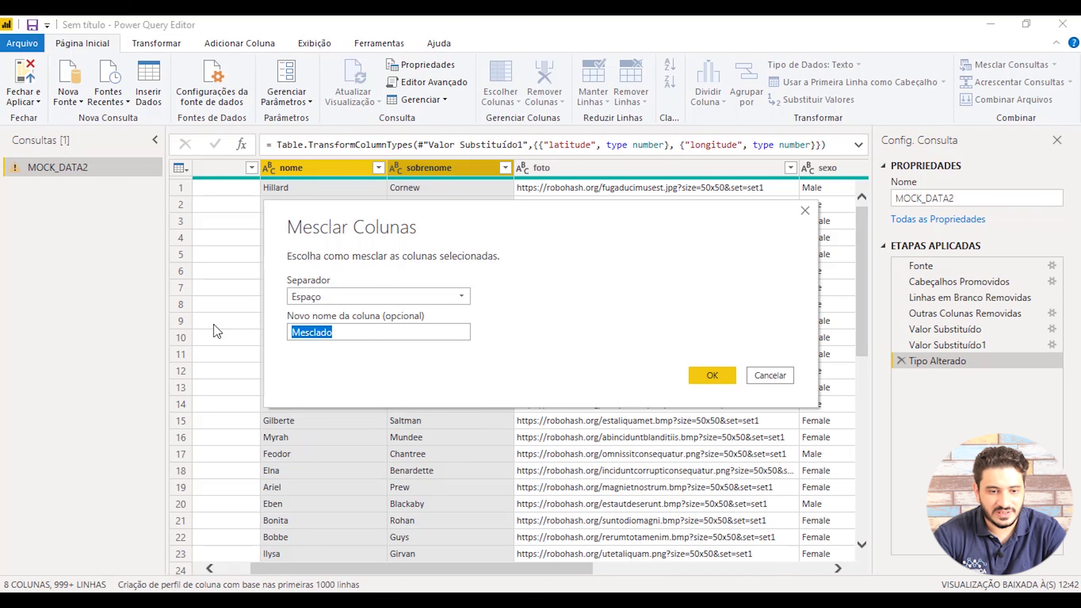
{"action": "type", "text": "Nome Completo"}
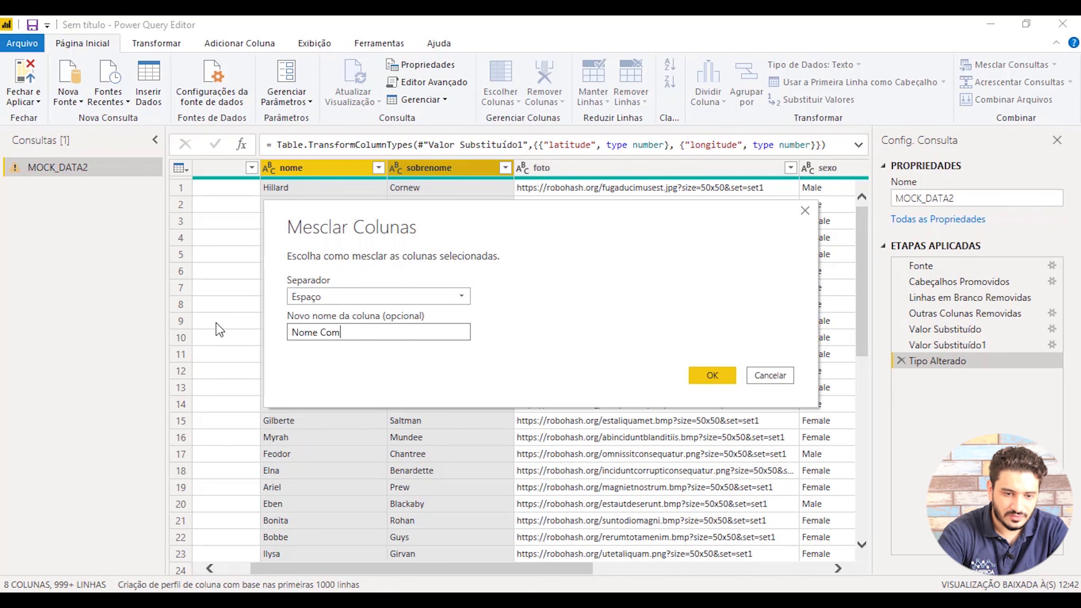
{"action": "left_click", "coordinate": [712, 376]}
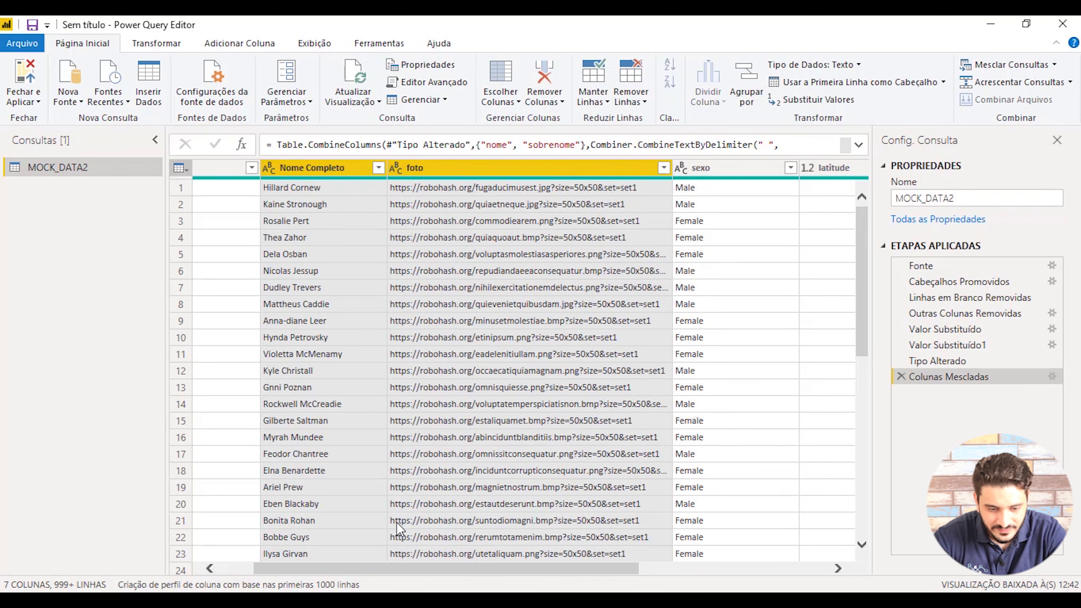
Step: Replace the value Male with M in the sexo column
{"action": "left_click_drag", "start_coordinate": [403, 571], "coordinate": [535, 570]}
{"action": "right_click", "coordinate": [507, 168]}
{"action": "left_click", "coordinate": [566, 352]}
{"action": "type", "text": "Male"}
{"action": "key", "text": "Tab"}
{"action": "type", "text": "M"}
{"action": "left_click", "coordinate": [712, 389]}
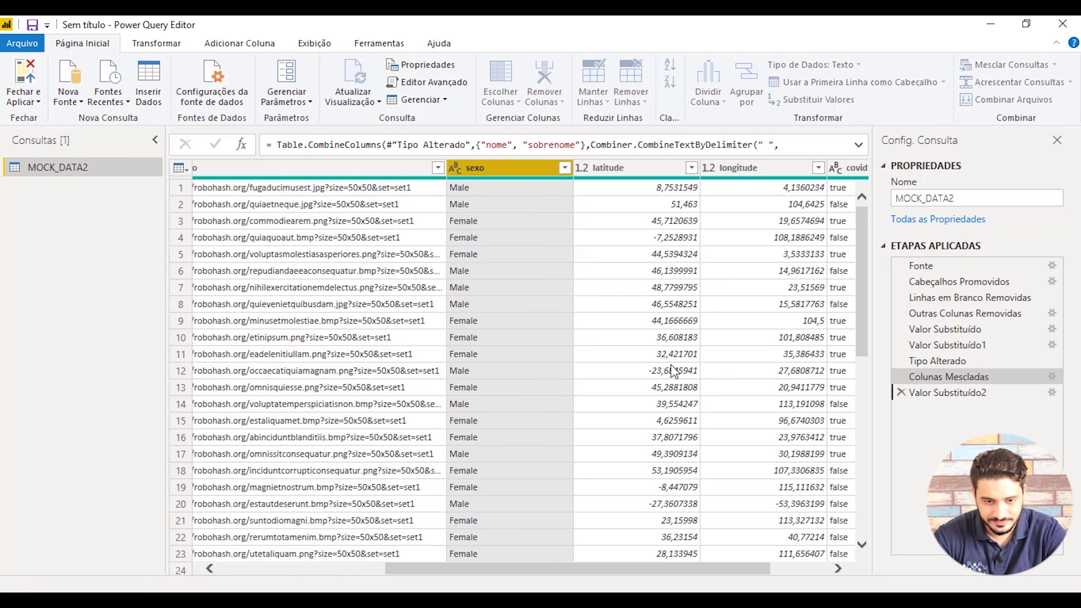
Step: Replace the value Female with F in the sexo column
{"action": "right_click", "coordinate": [506, 167]}
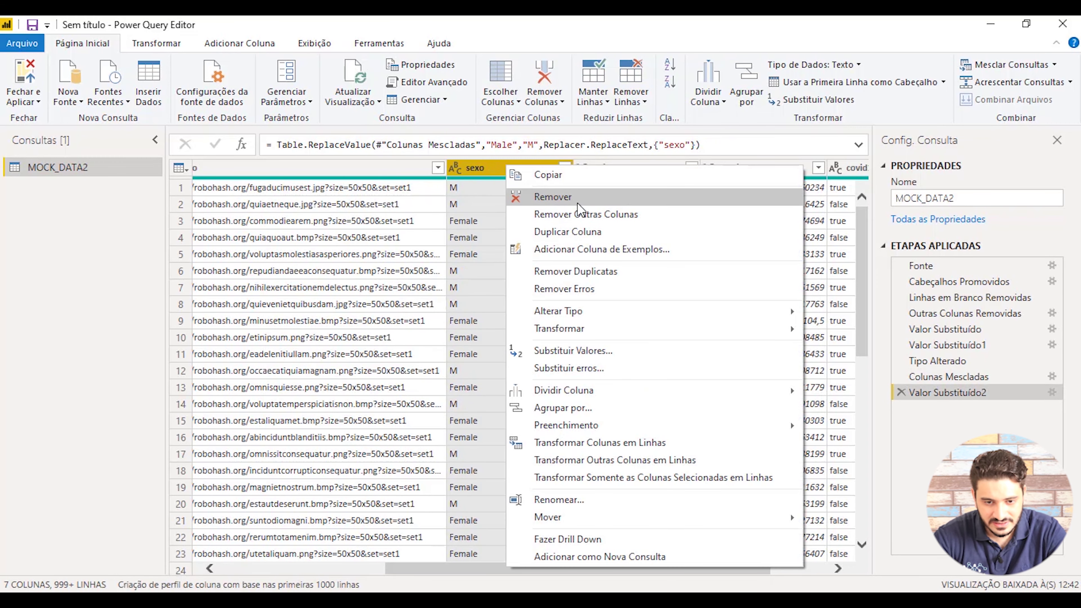
{"action": "left_click", "coordinate": [611, 352]}
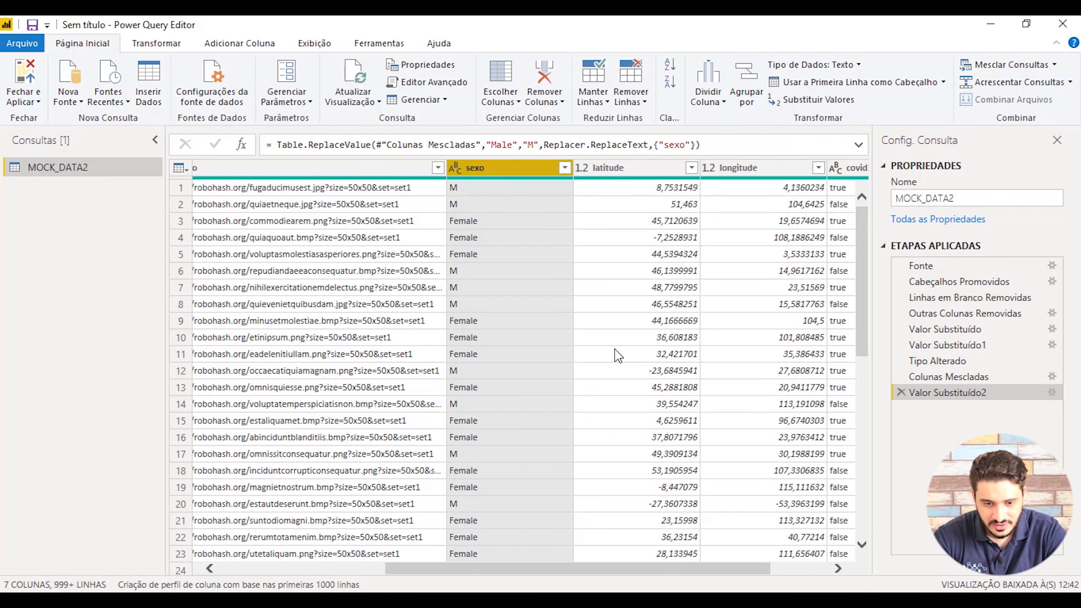
{"action": "type", "text": "F"}
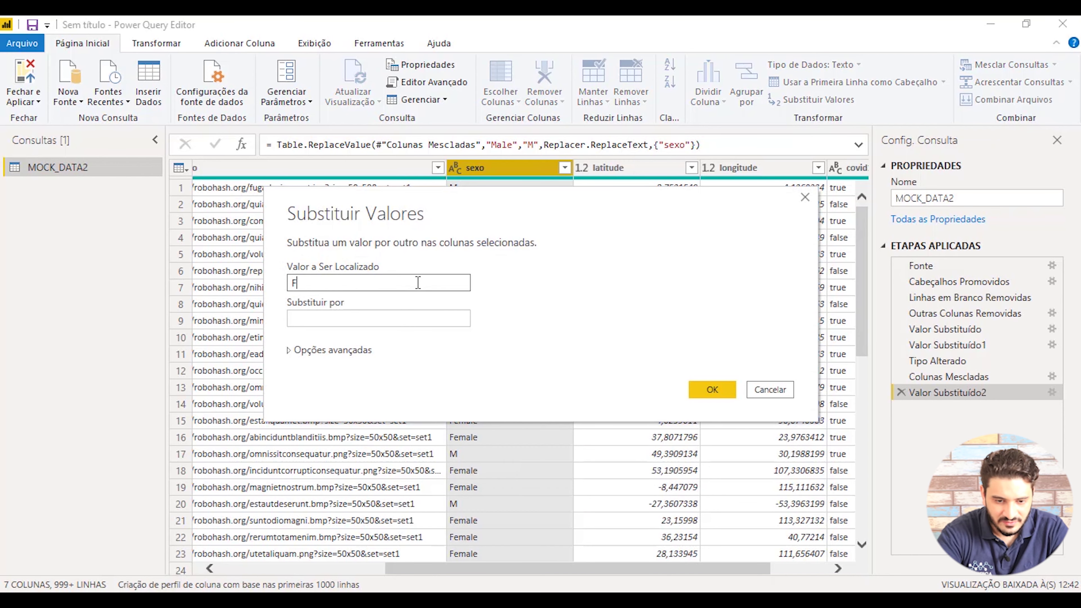
{"action": "type", "text": "amale"}
{"action": "key", "text": "Tab"}
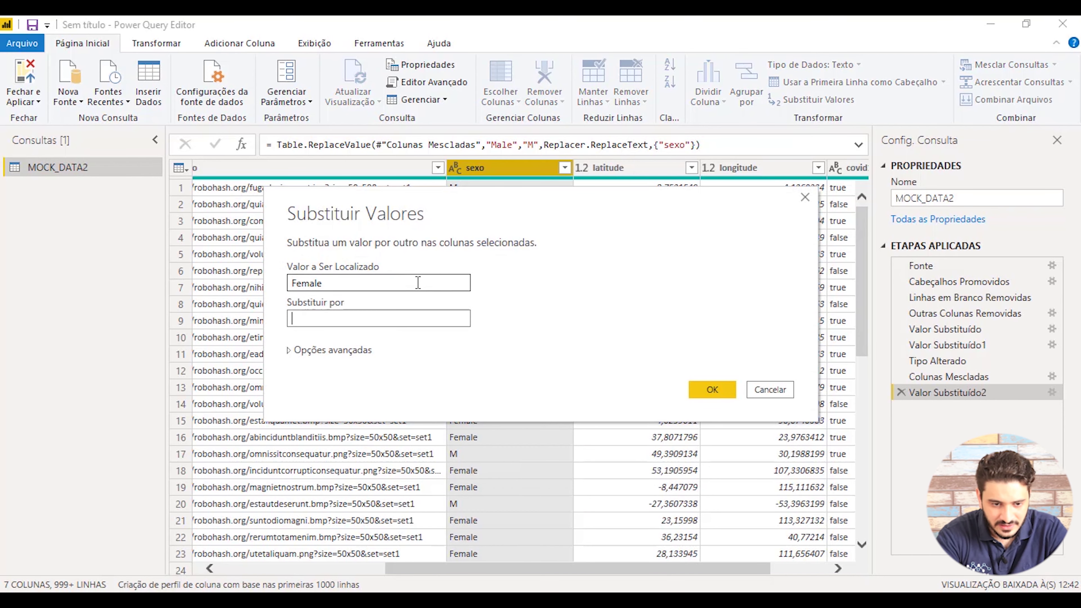
{"action": "type", "text": "F"}
{"action": "left_click", "coordinate": [712, 389]}
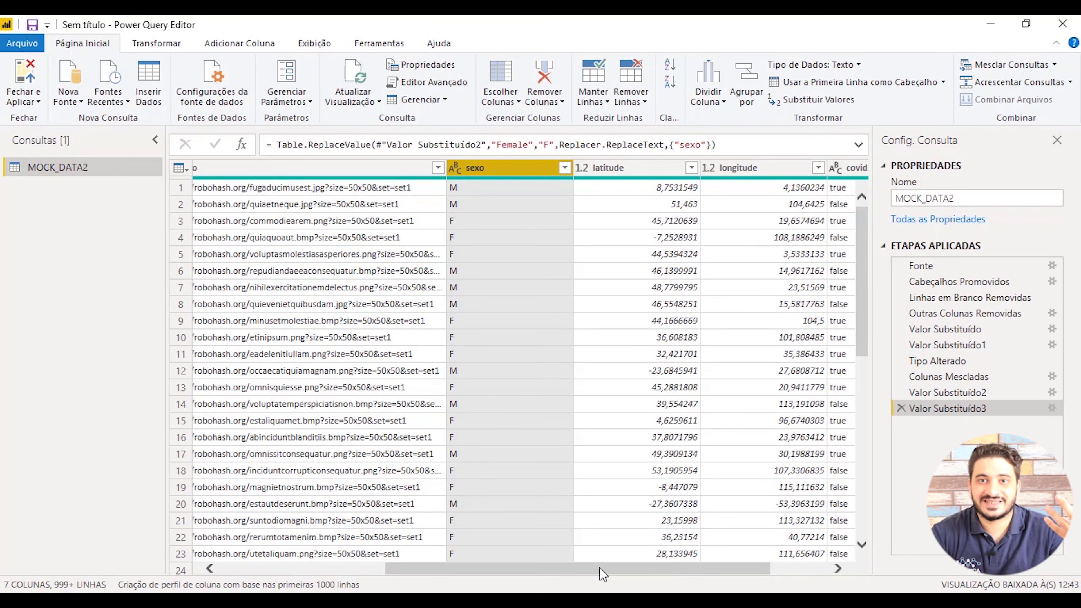
Step: Replace the value true with tem in the covid19 column
{"action": "left_click_drag", "start_coordinate": [600, 568], "coordinate": [748, 583]}
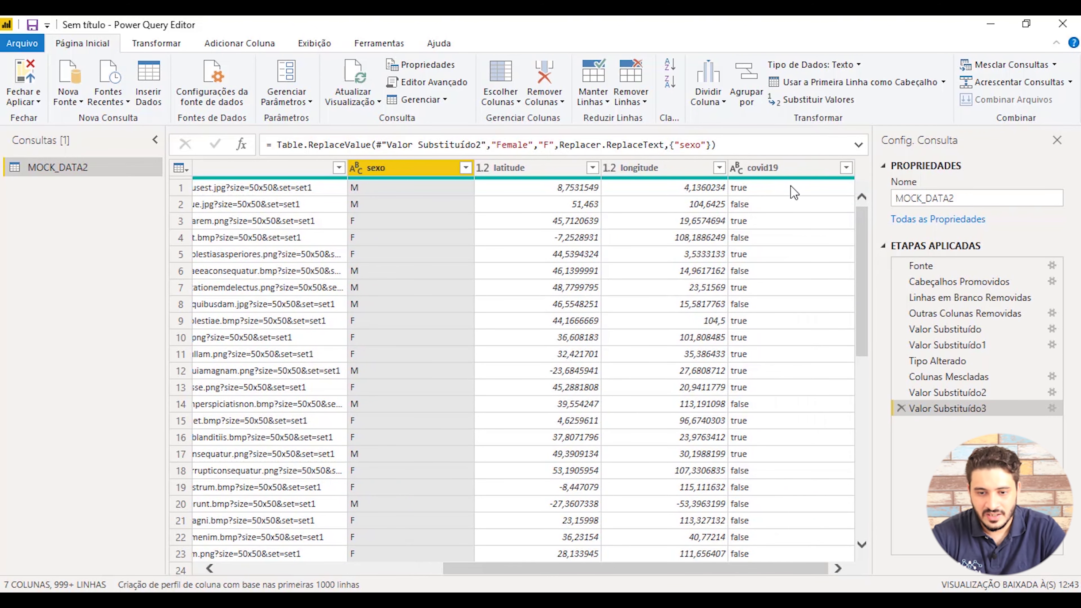
{"action": "left_click", "coordinate": [794, 174]}
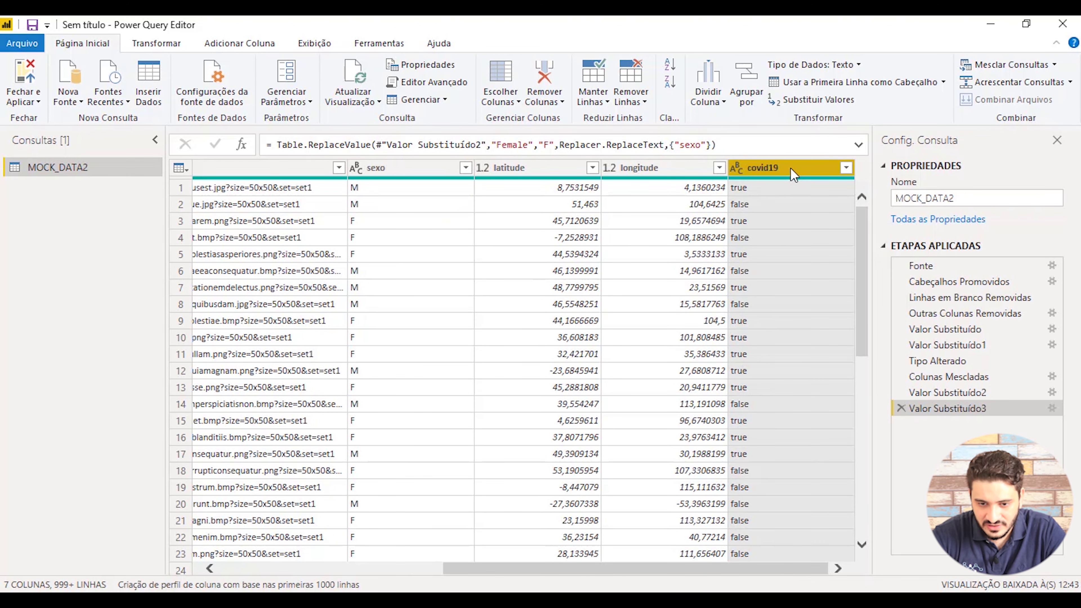
{"action": "right_click", "coordinate": [791, 174]}
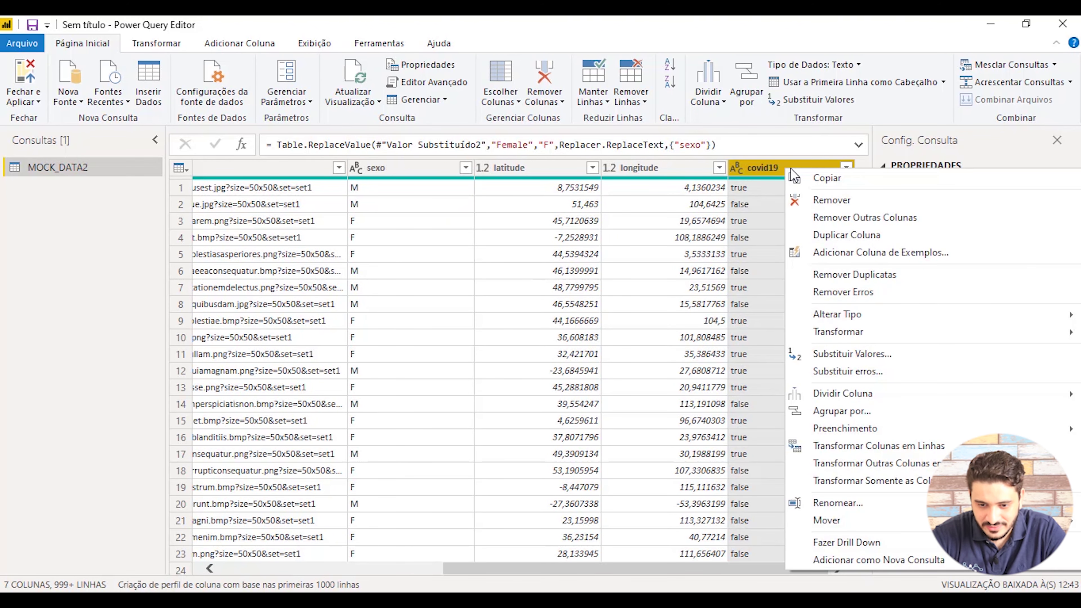
{"action": "left_click", "coordinate": [874, 354]}
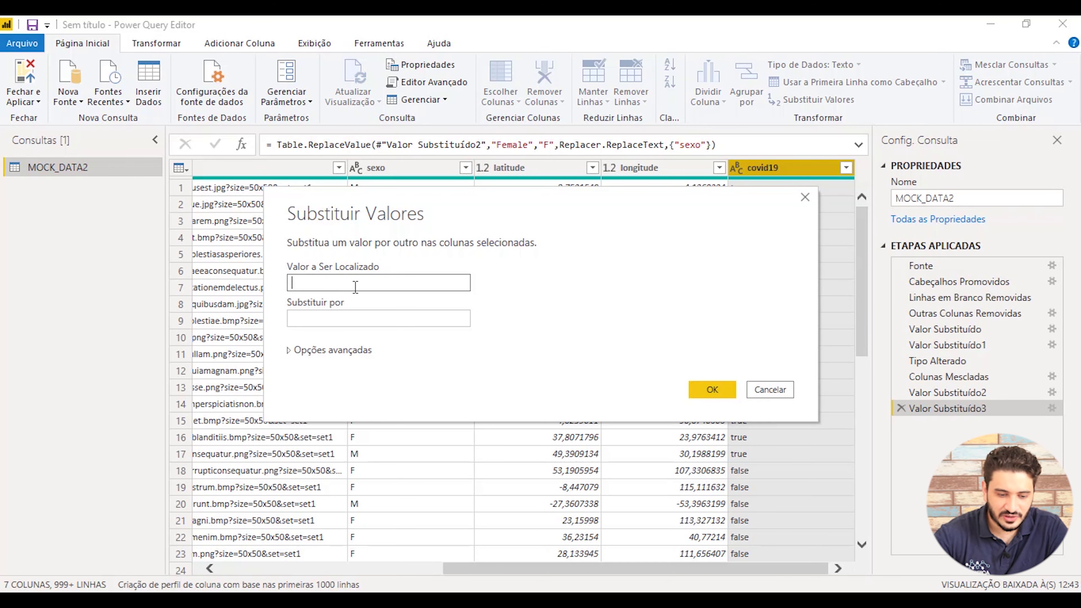
{"action": "type", "text": "true"}
{"action": "key", "text": "Tab"}
{"action": "type", "text": "tem"}
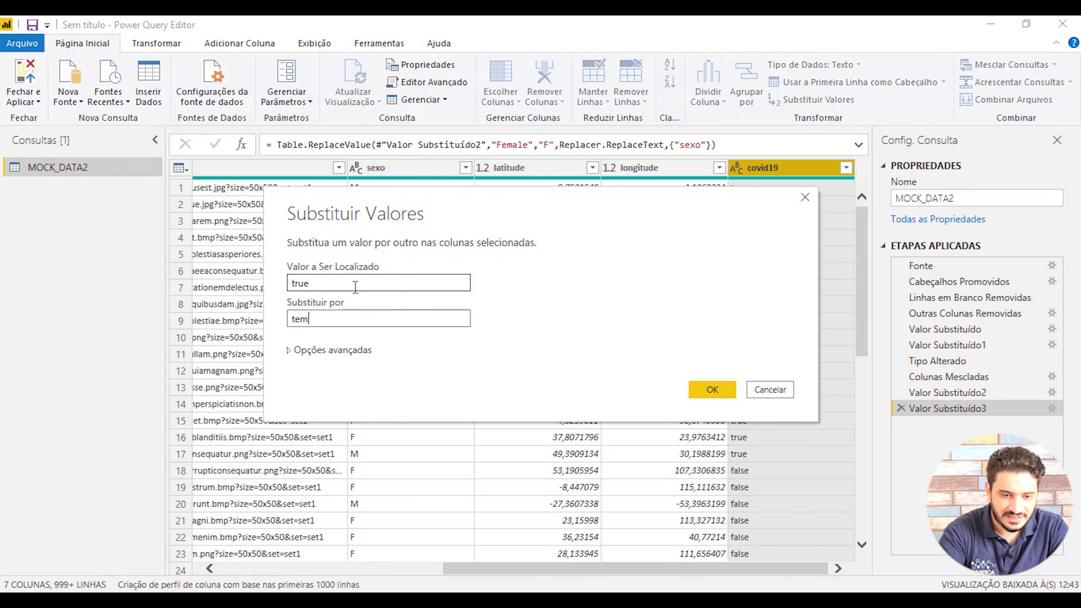
{"action": "left_click", "coordinate": [712, 389]}
Step: Replace the value false with nao tem in the covid19 column
{"action": "right_click", "coordinate": [788, 169]}
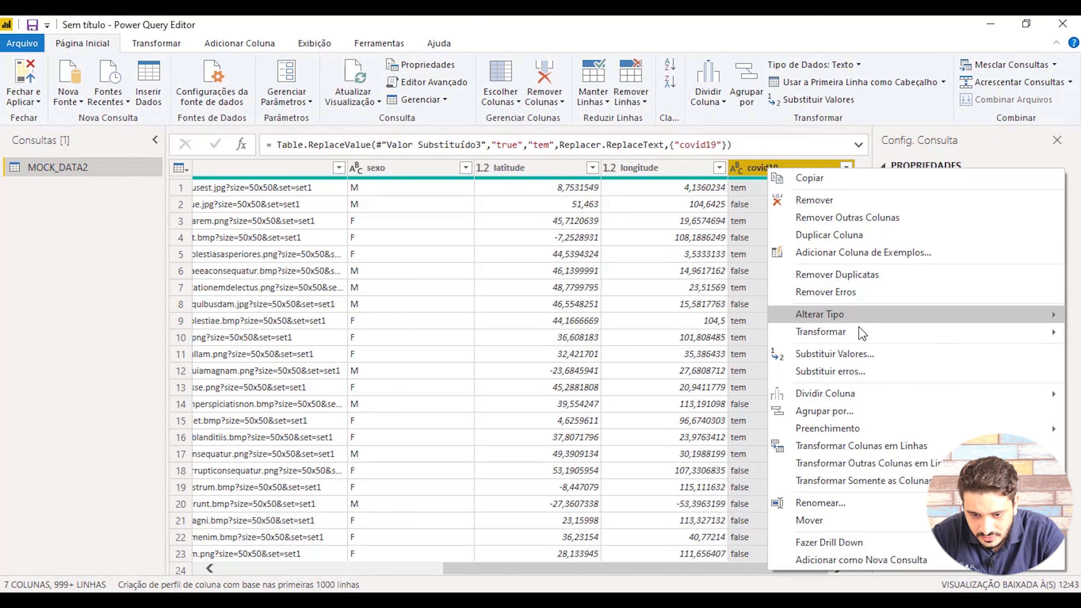
{"action": "left_click", "coordinate": [868, 354]}
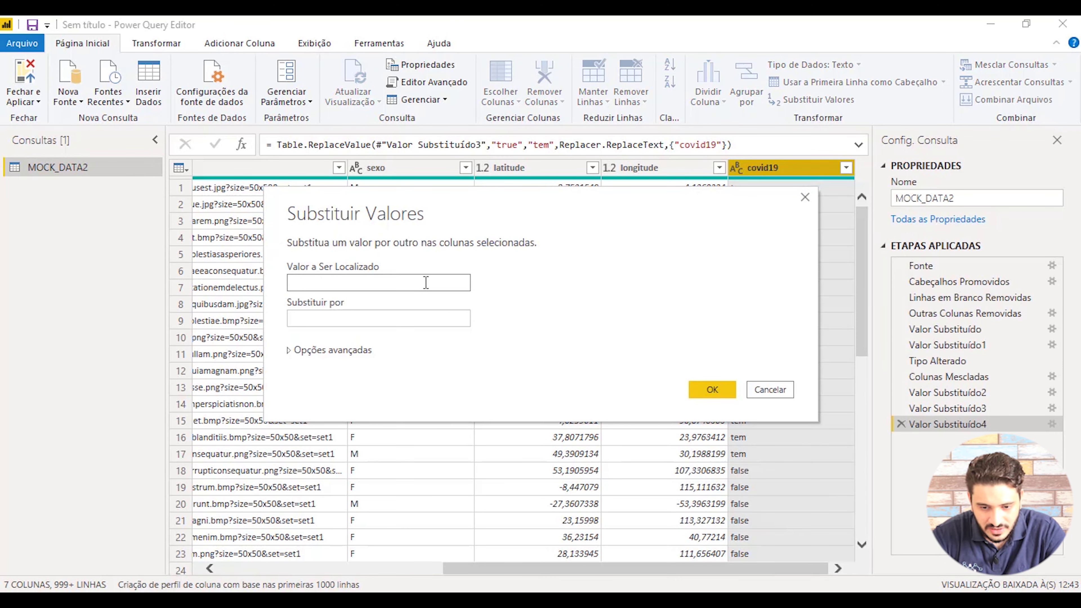
{"action": "type", "text": "false"}
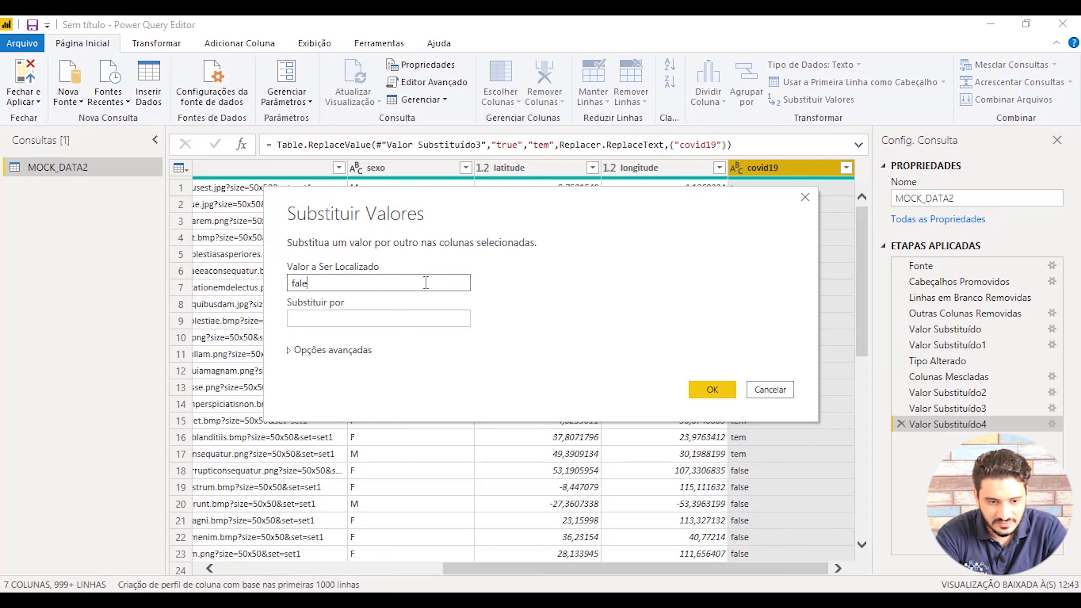
{"action": "key", "text": "Tab"}
{"action": "type", "text": "nao tem"}
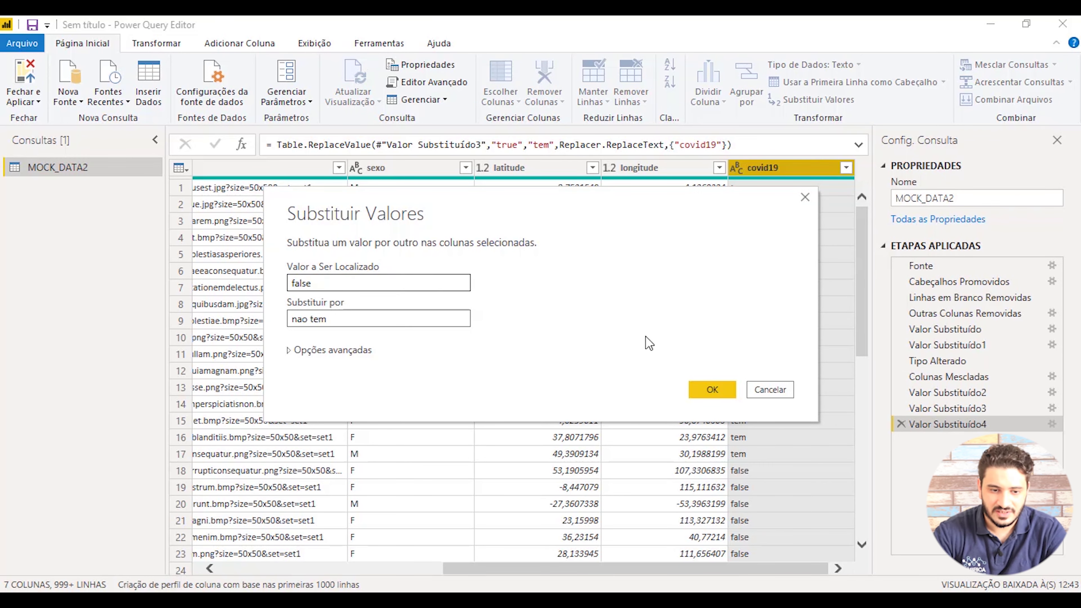
{"action": "left_click", "coordinate": [713, 385]}
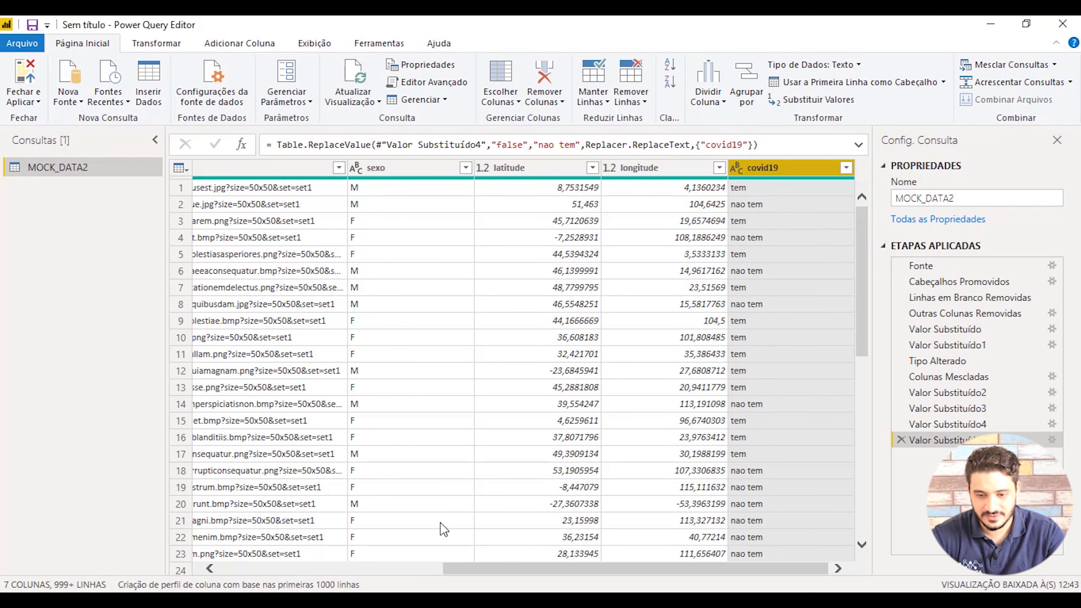
Step: Rename the MOCK_DATA2 query as Pacientes
{"action": "left_click_drag", "start_coordinate": [512, 569], "coordinate": [381, 570]}
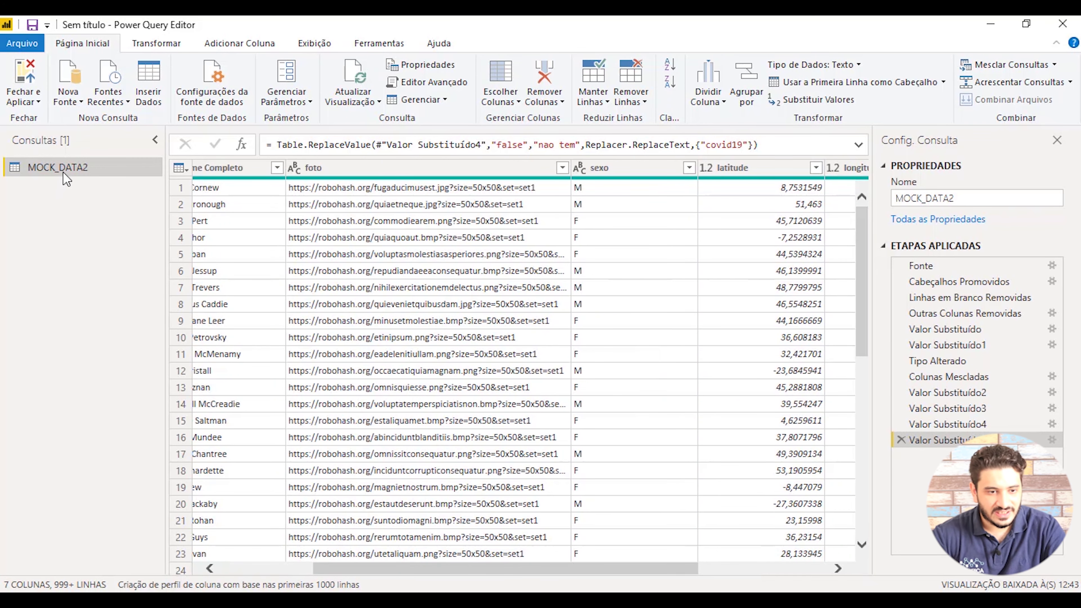
{"action": "double_click", "coordinate": [64, 174]}
{"action": "type", "text": "Pacientes"}
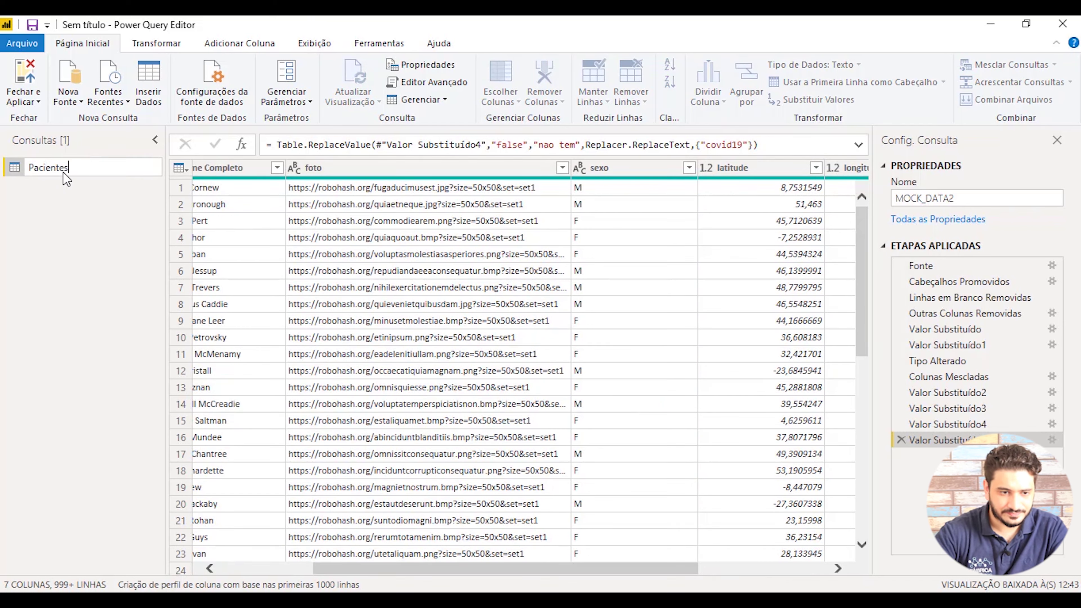
{"action": "key", "text": "Return"}
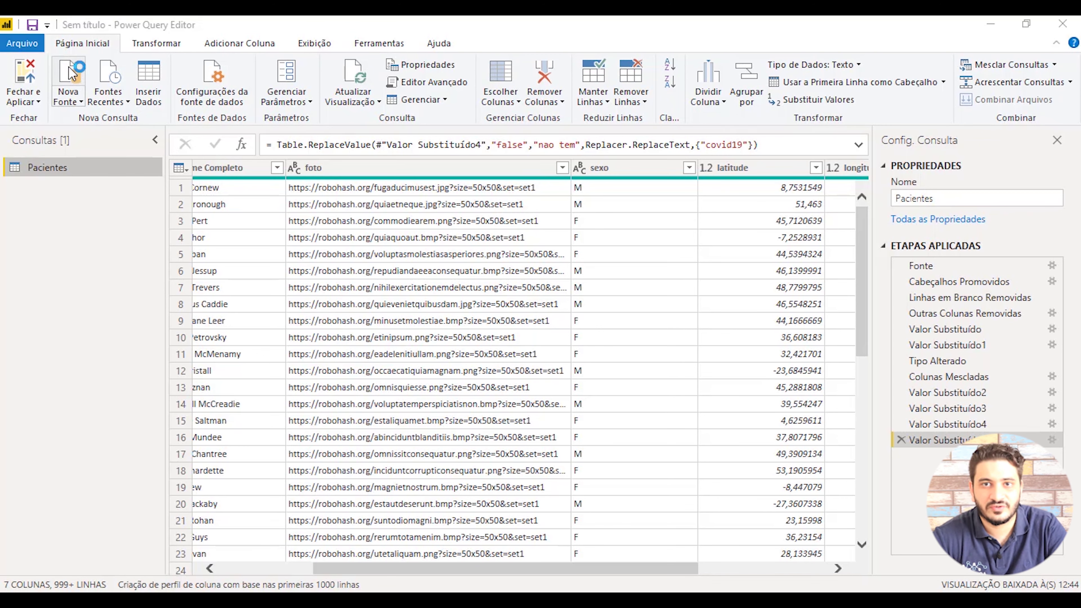
Step: Load Descrição2.txt as a new query with its file origin set to 65001: Unicode (UTF-8)
{"action": "left_click", "coordinate": [70, 74]}
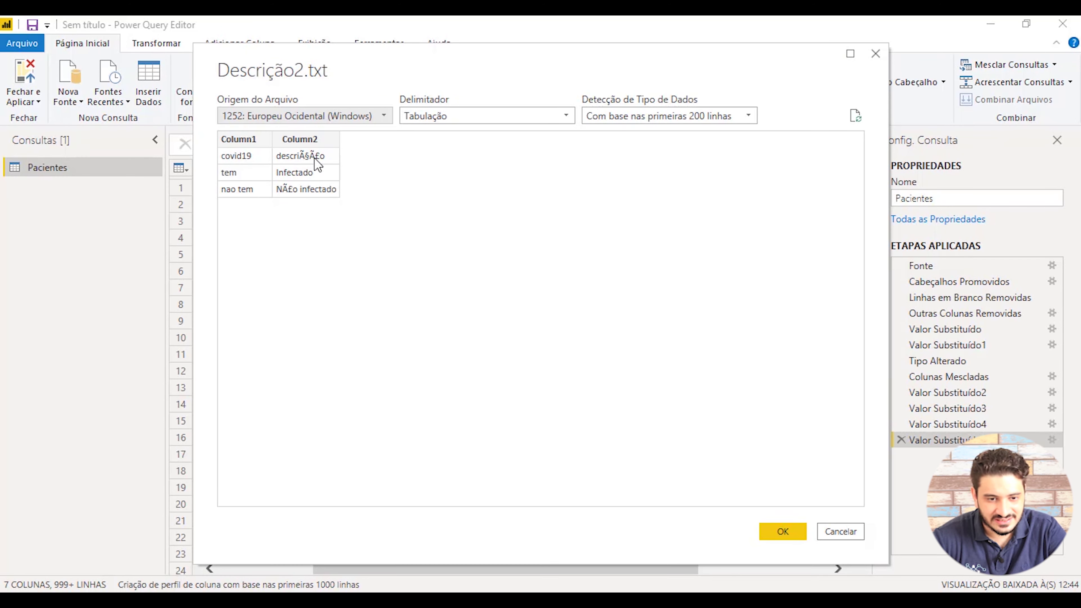
{"action": "left_click", "coordinate": [367, 115]}
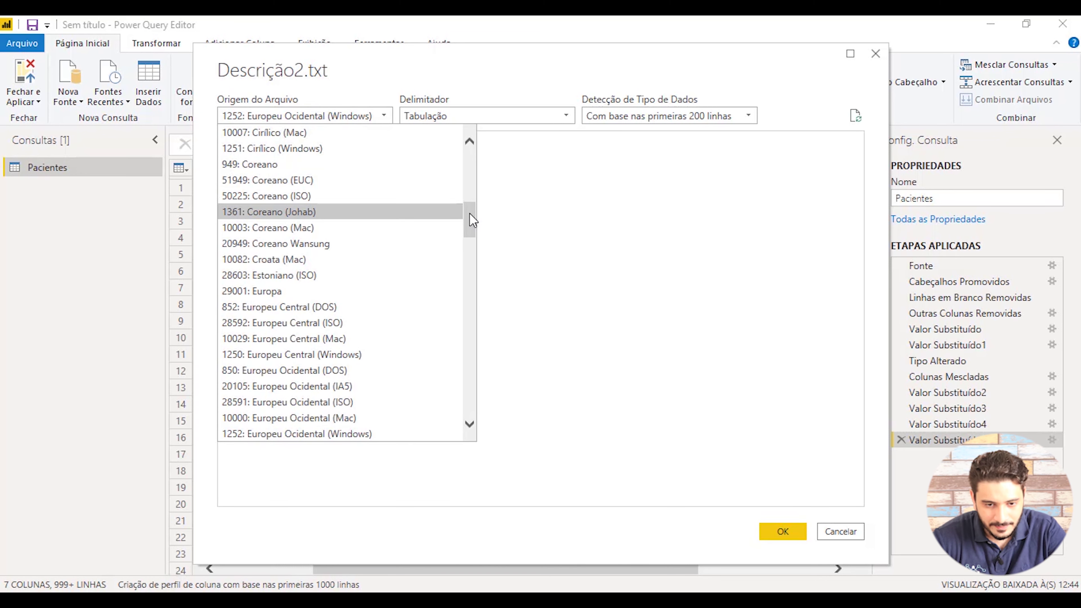
{"action": "left_click_drag", "start_coordinate": [472, 220], "coordinate": [473, 421]}
{"action": "left_click", "coordinate": [309, 391]}
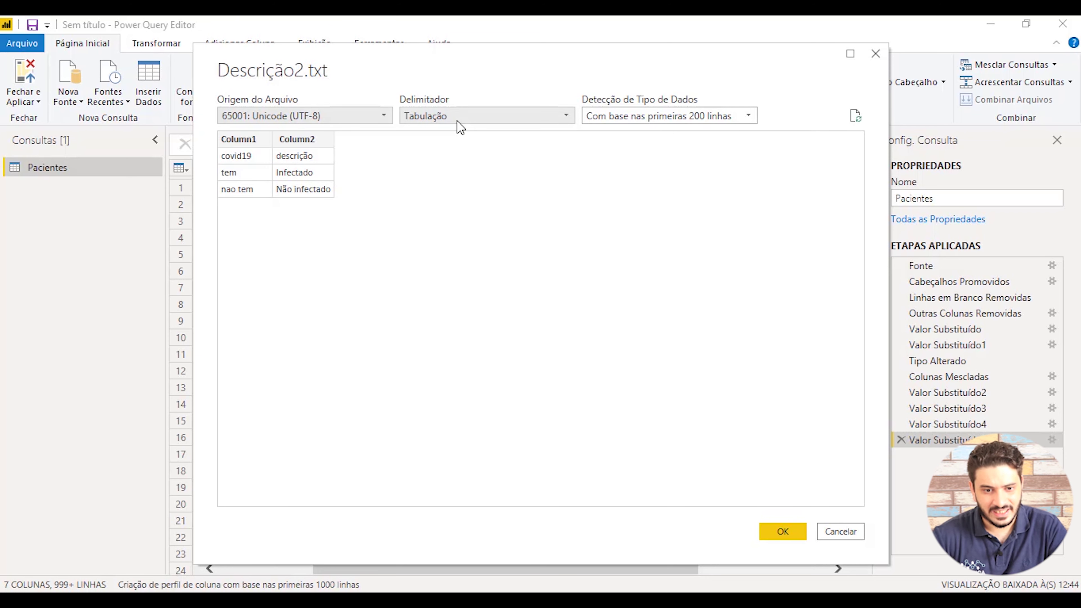
{"action": "left_click", "coordinate": [782, 531]}
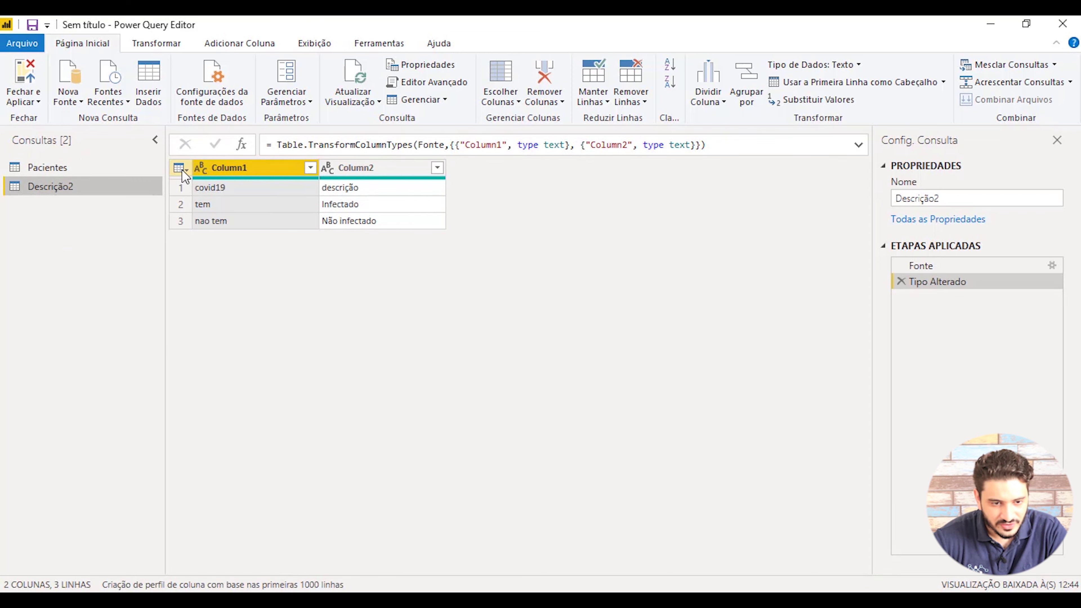
Step: Promote the first row of the Descrição2 table to column headers and check the covid19 and descrição columns
{"action": "left_click", "coordinate": [187, 171]}
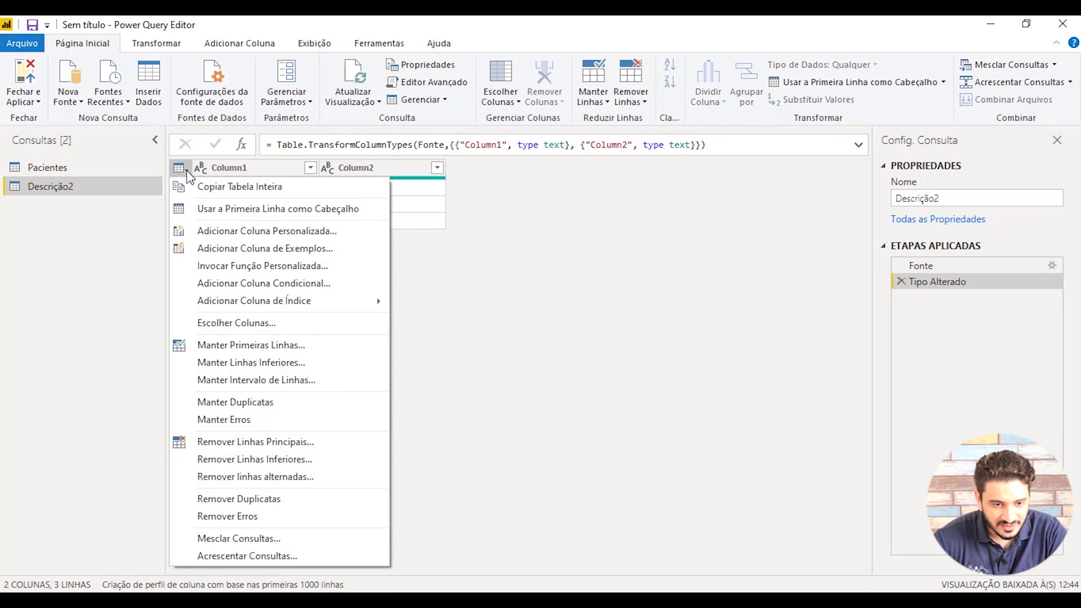
{"action": "left_click", "coordinate": [264, 209]}
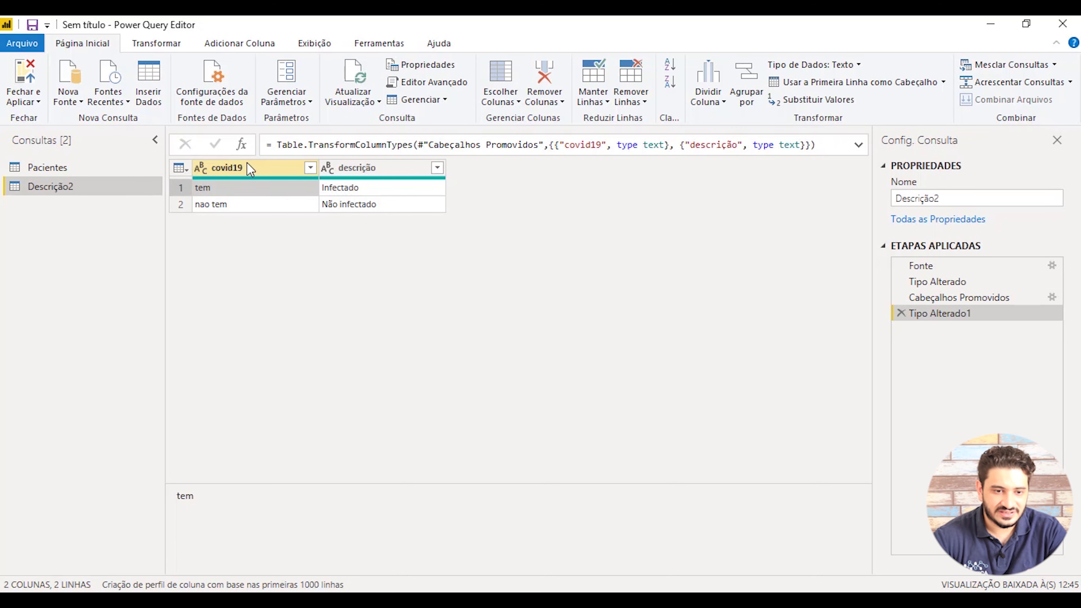
{"action": "left_click", "coordinate": [250, 206]}
{"action": "left_click", "coordinate": [248, 194]}
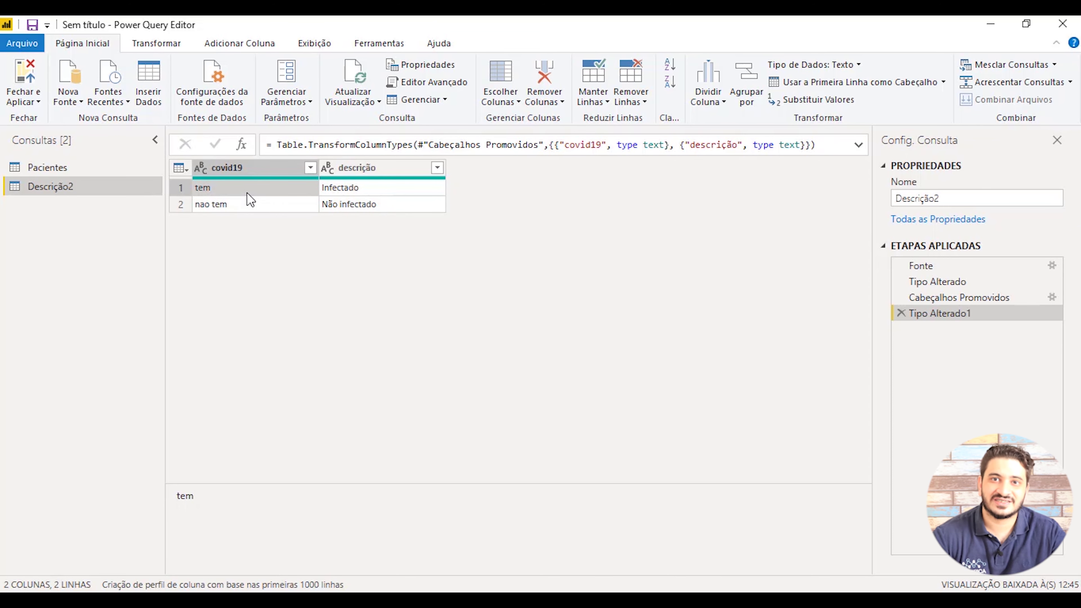
{"action": "left_click", "coordinate": [387, 172]}
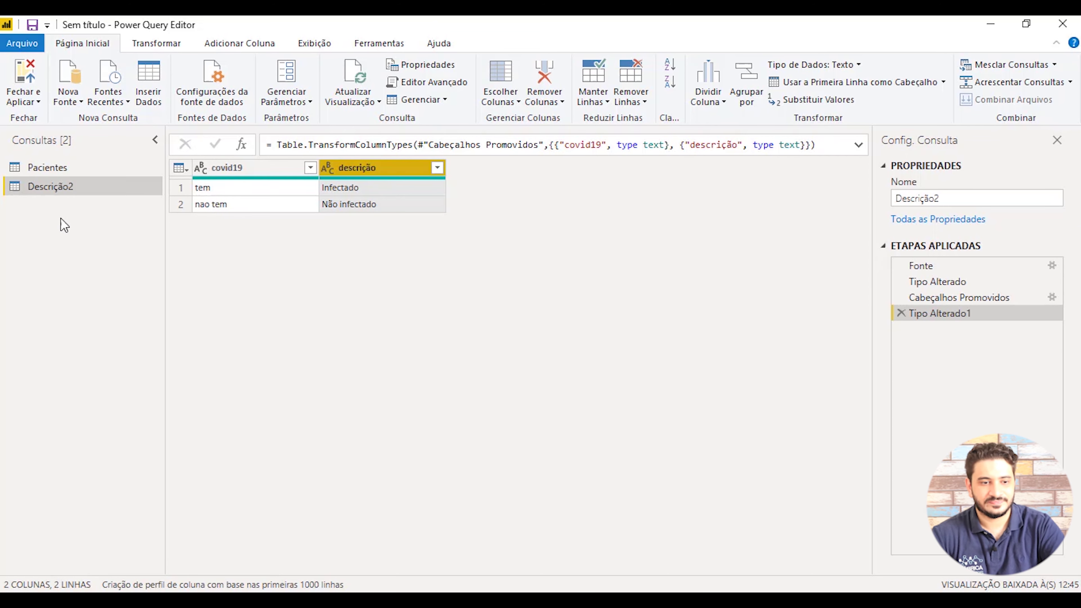
Step: Rename the Descrição2 query as Descrição, then close the query editor and apply the changes
{"action": "double_click", "coordinate": [78, 187]}
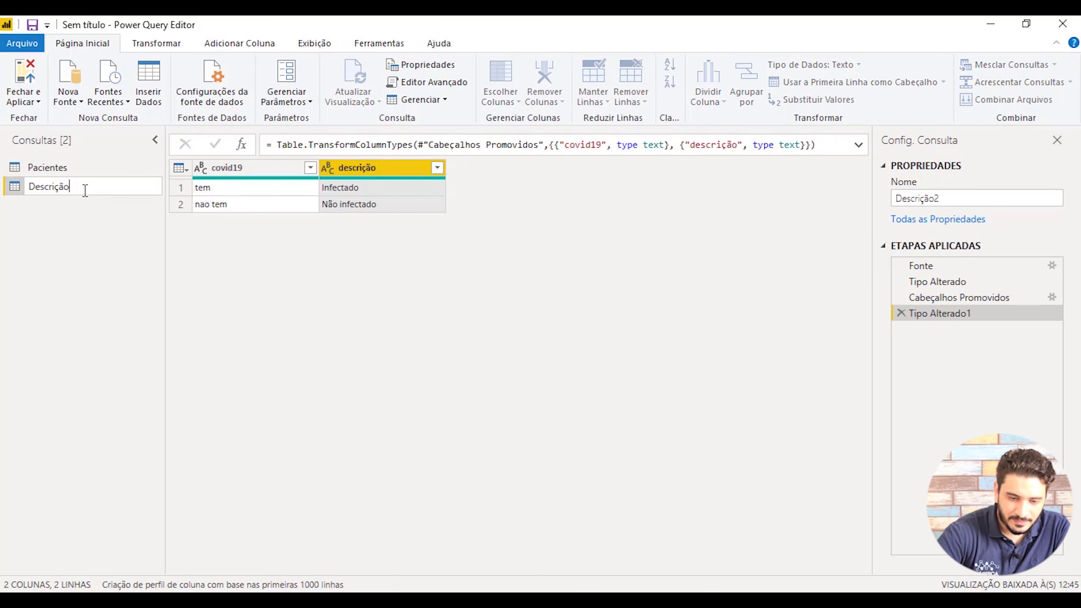
{"action": "key", "text": "Return"}
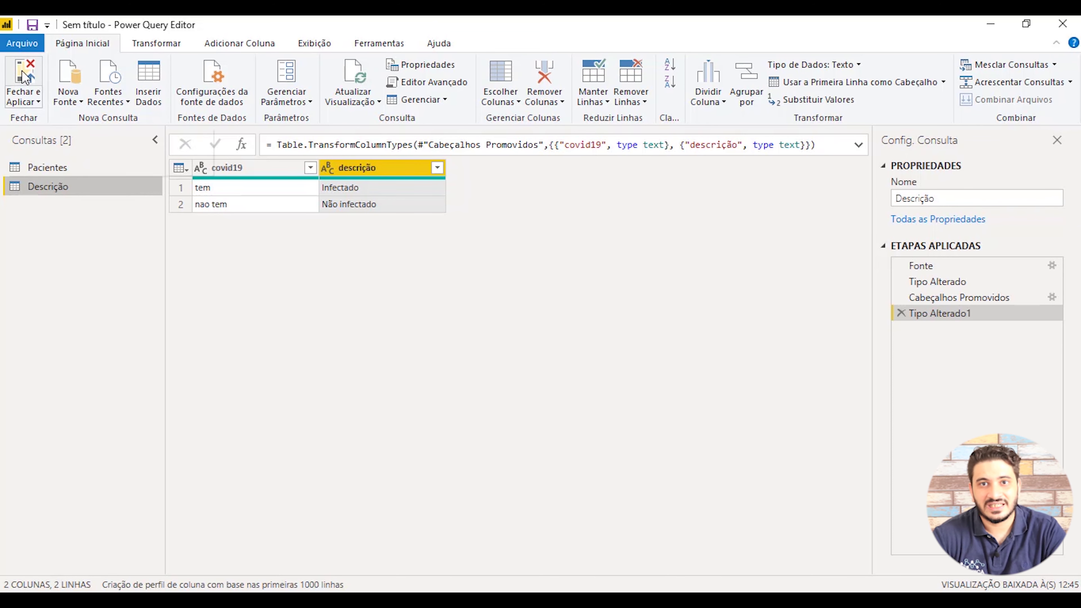
{"action": "left_click", "coordinate": [31, 86]}
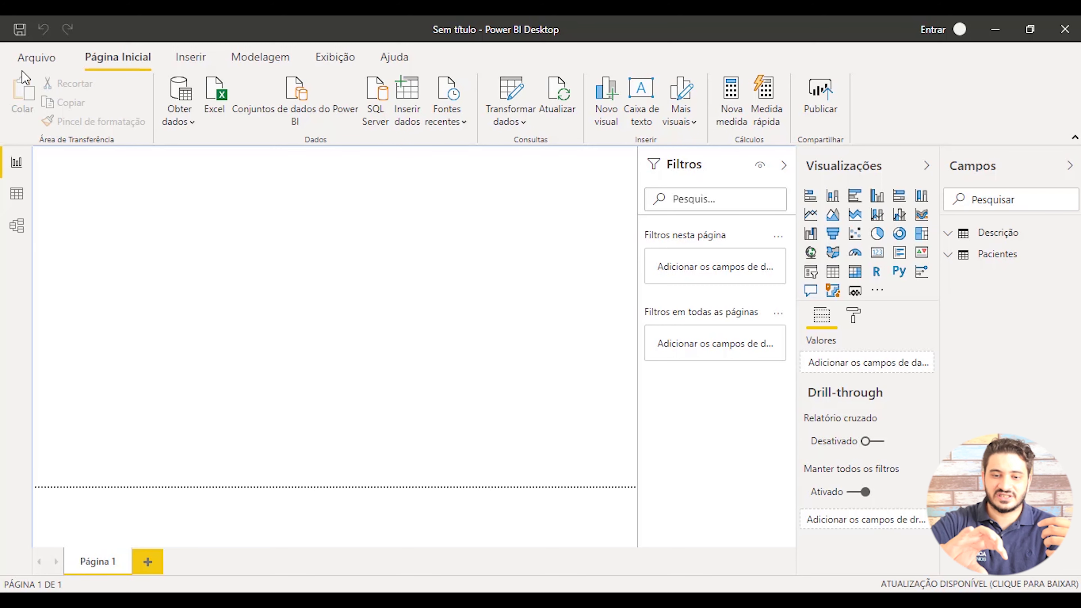
Step: In the data model, delete the relationship between Descrição and Pacientes and recreate it by linking their covid19 columns
{"action": "left_click", "coordinate": [17, 226]}
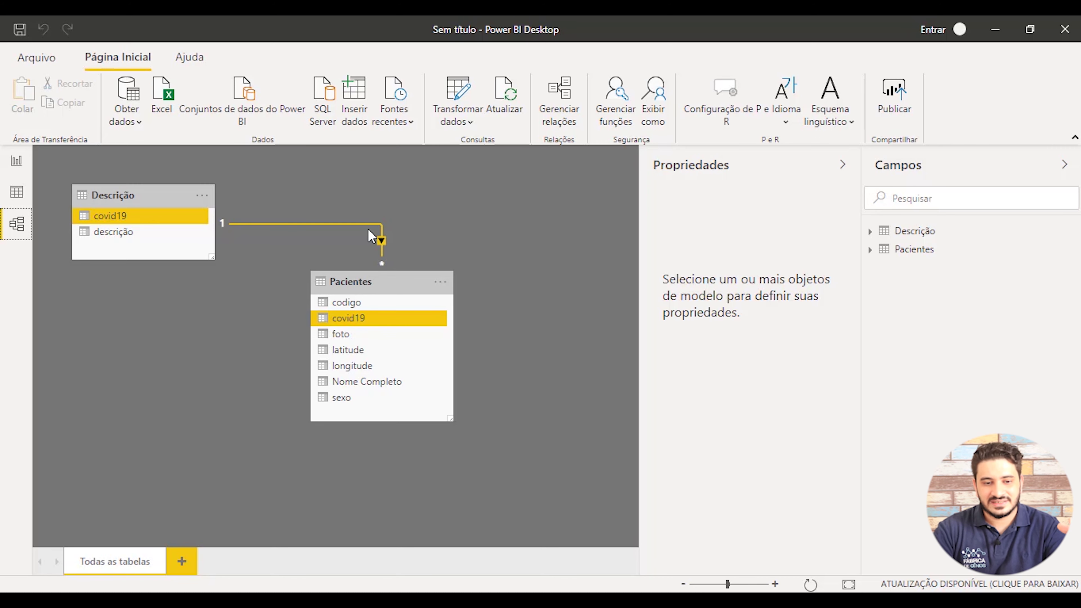
{"action": "right_click", "coordinate": [356, 225]}
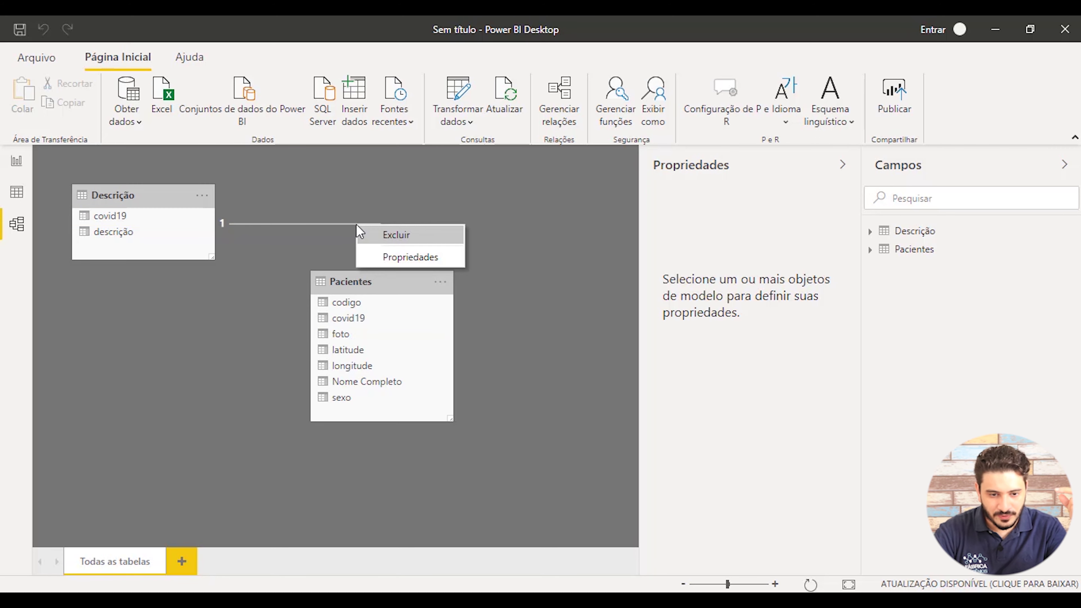
{"action": "left_click", "coordinate": [409, 235]}
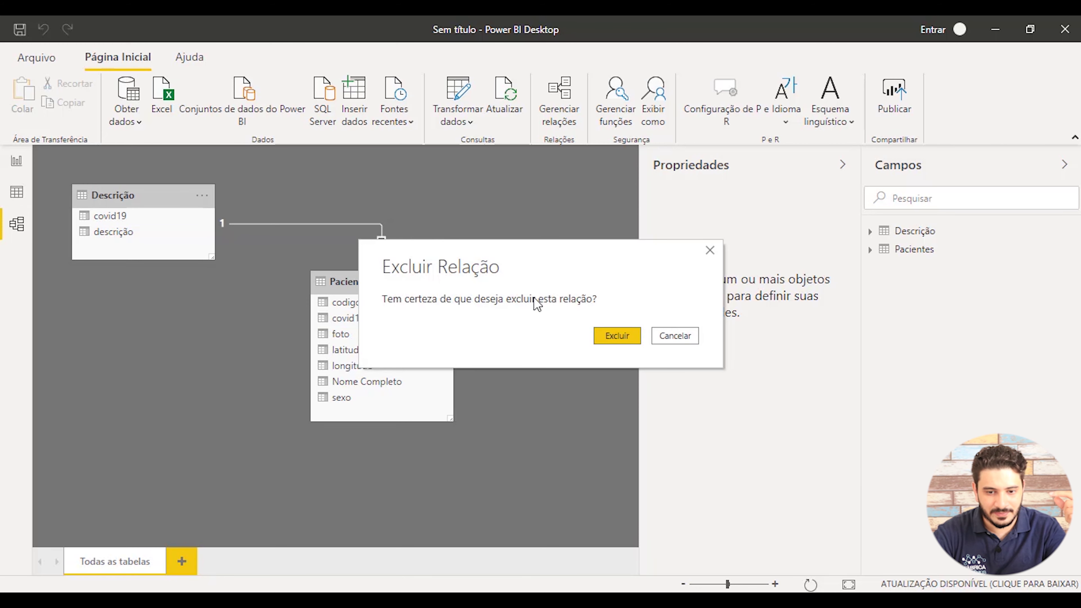
{"action": "left_click", "coordinate": [620, 339]}
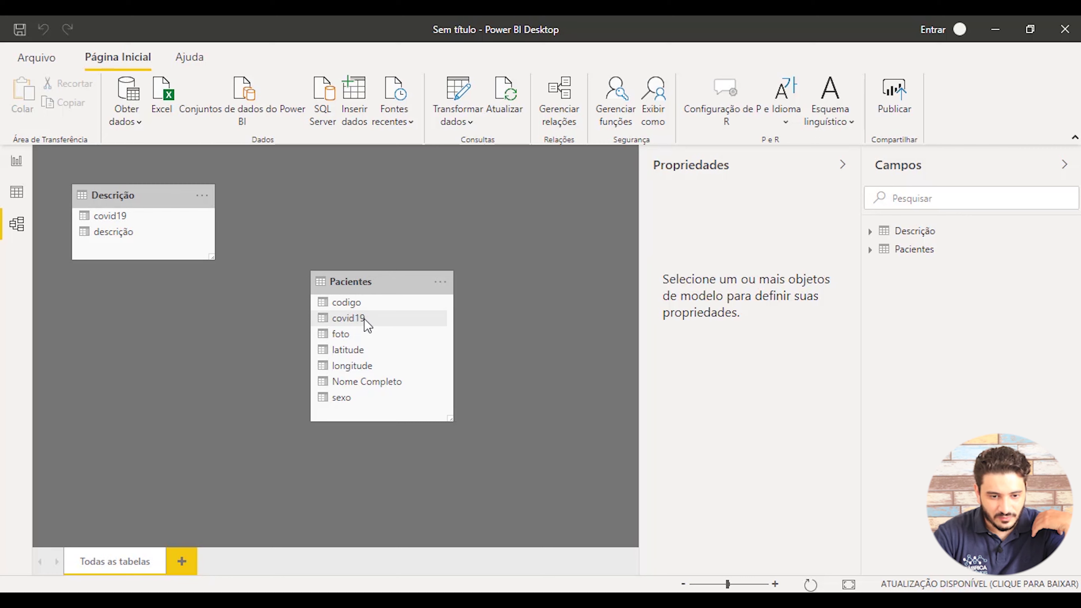
{"action": "left_click_drag", "start_coordinate": [373, 324], "coordinate": [131, 224]}
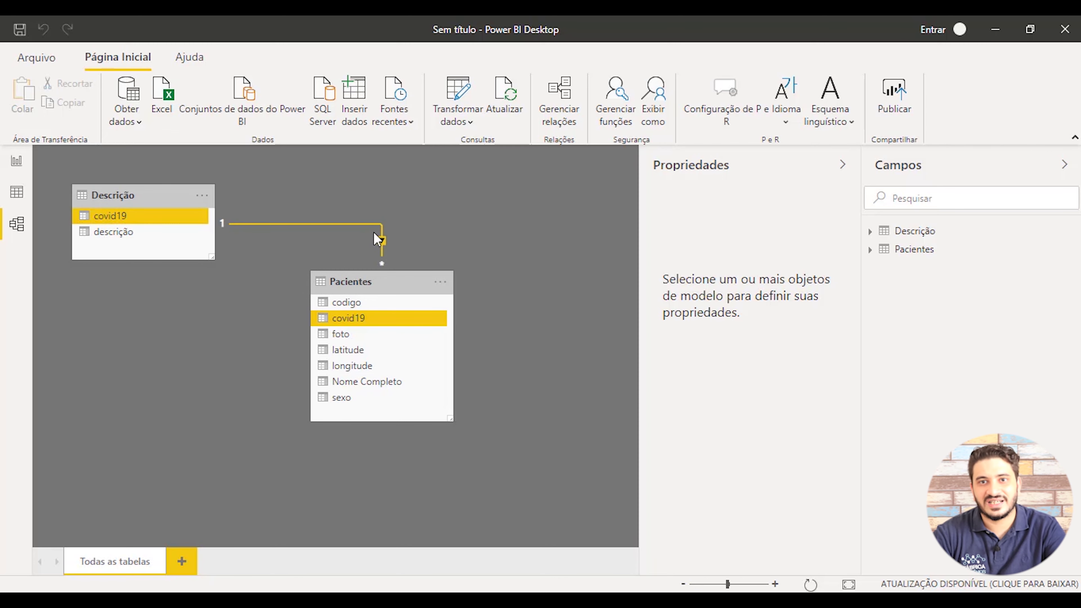
Step: Examine the loaded rows and columns of the Pacientes and Descrição tables
{"action": "left_click", "coordinate": [17, 192]}
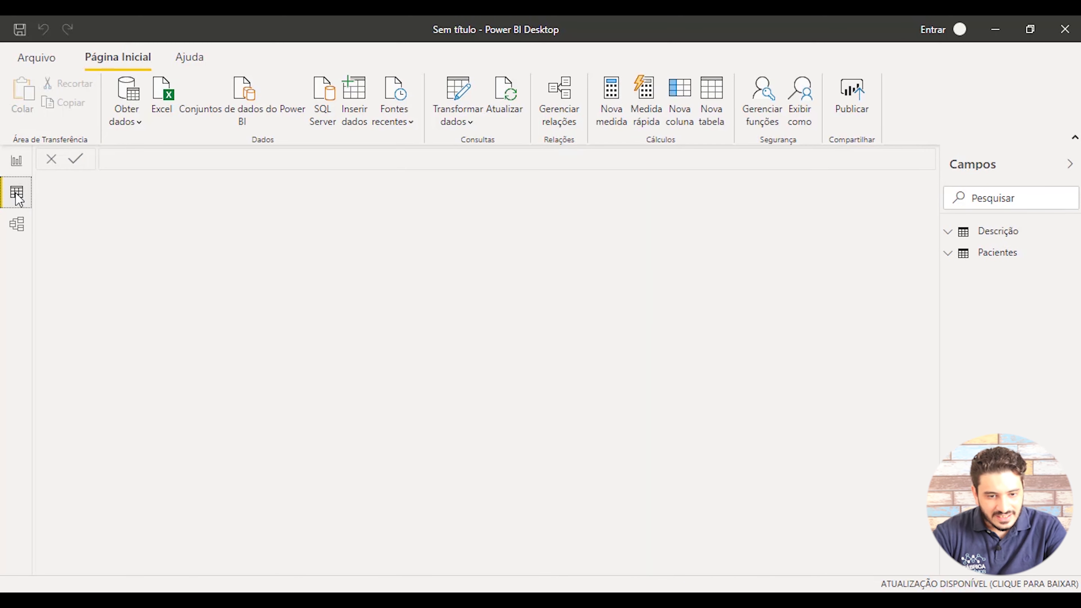
{"action": "left_click", "coordinate": [1015, 232]}
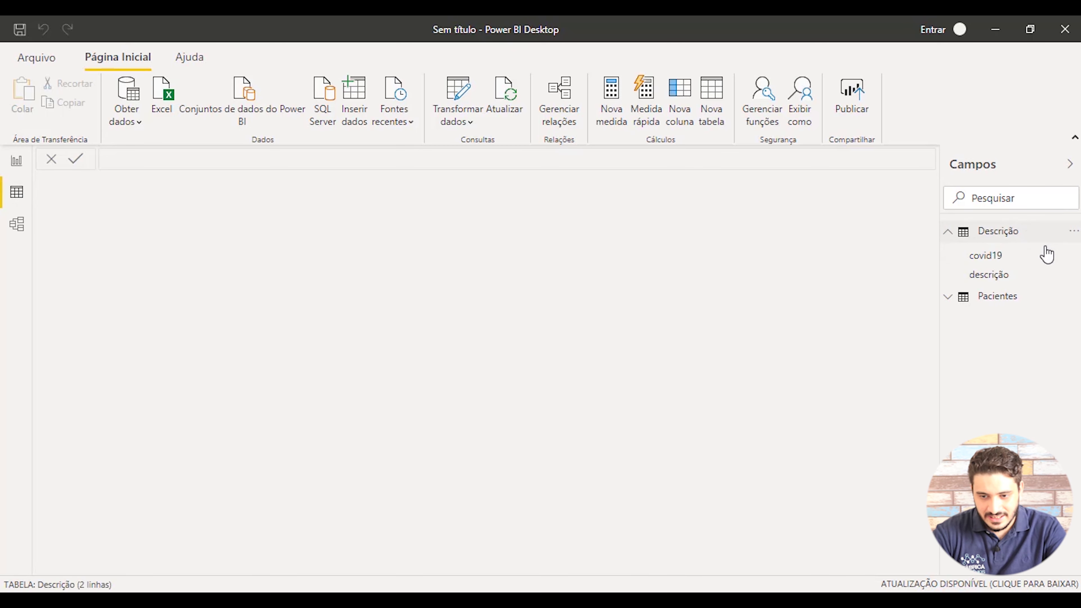
{"action": "left_click", "coordinate": [1017, 298]}
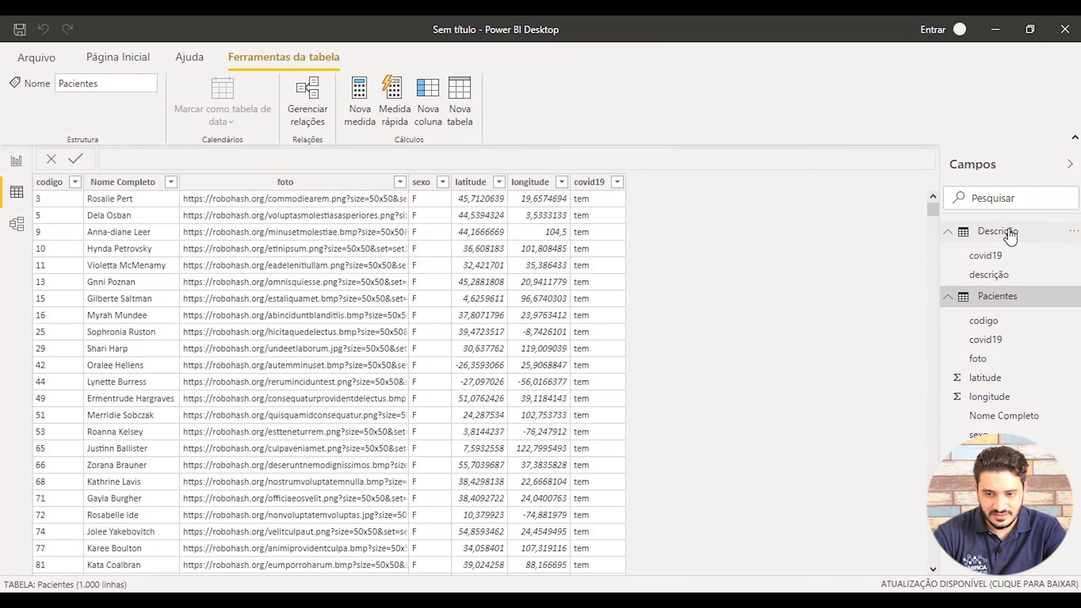
{"action": "left_click", "coordinate": [1008, 231]}
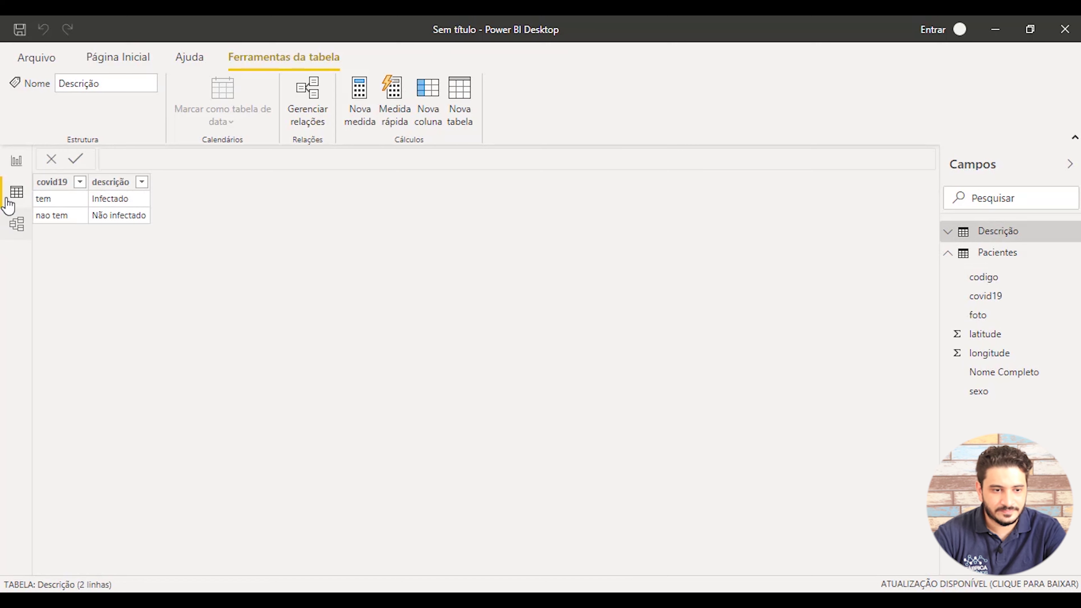
Step: Insert a map visual on the report page with the filters pane collapsed, and place it in the page's lower-left corner
{"action": "left_click", "coordinate": [15, 170]}
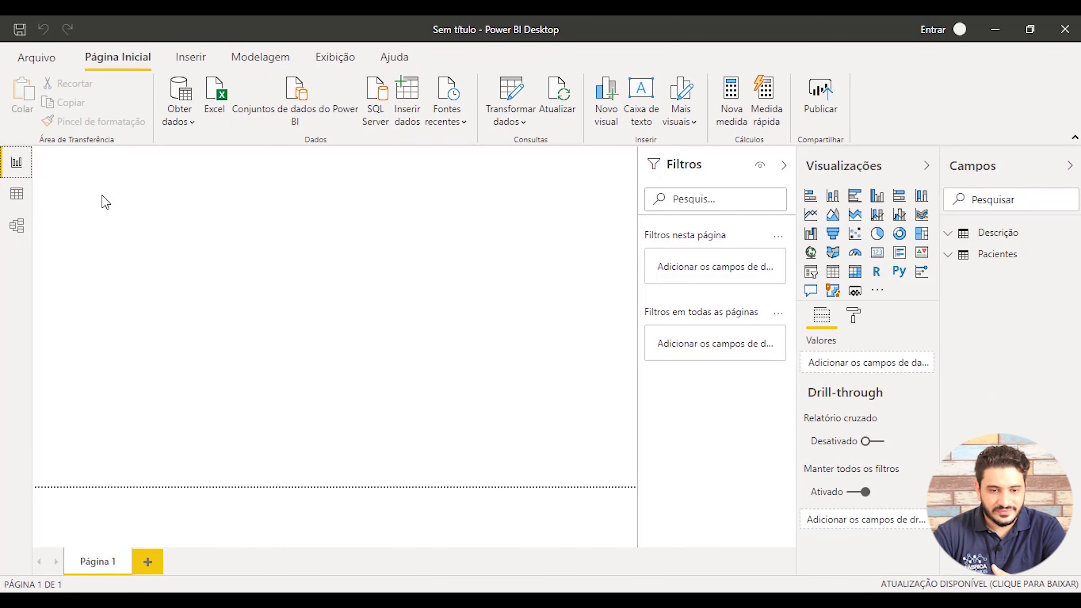
{"action": "left_click", "coordinate": [781, 170]}
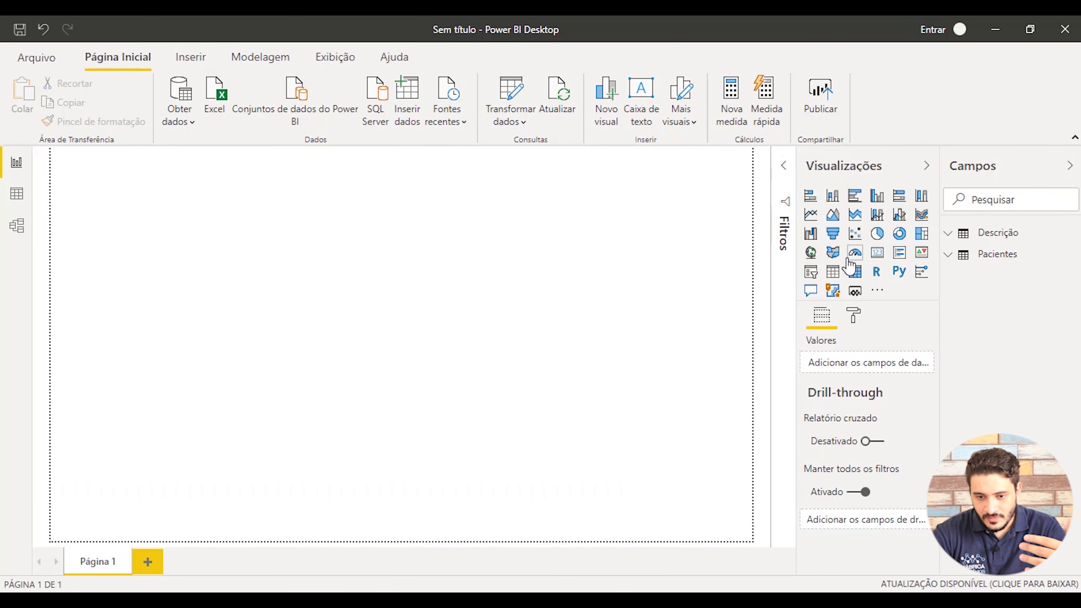
{"action": "left_click", "coordinate": [811, 253]}
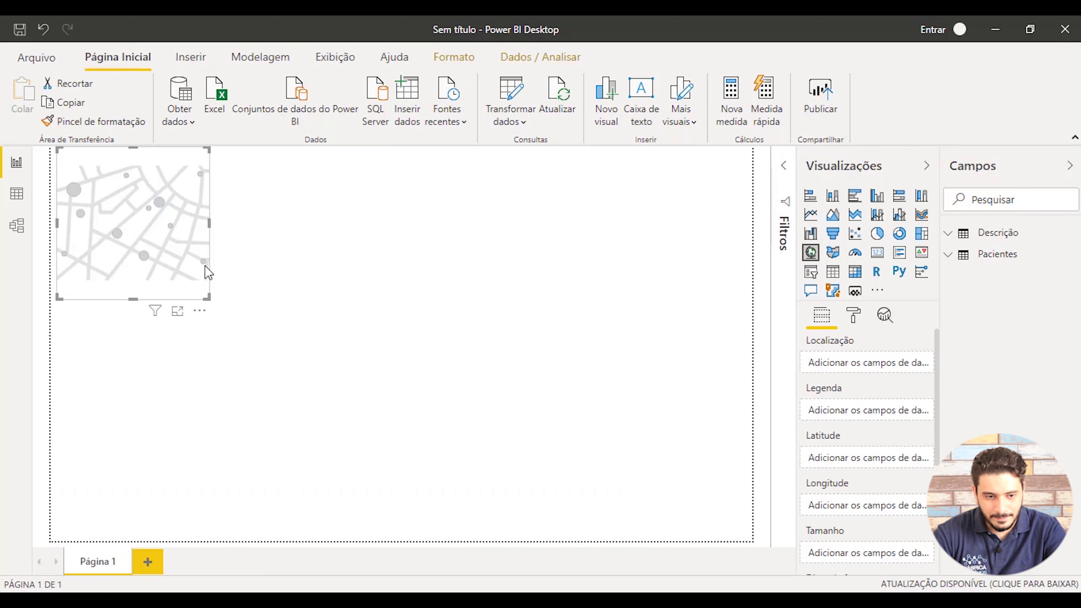
{"action": "left_click_drag", "start_coordinate": [147, 168], "coordinate": [127, 437]}
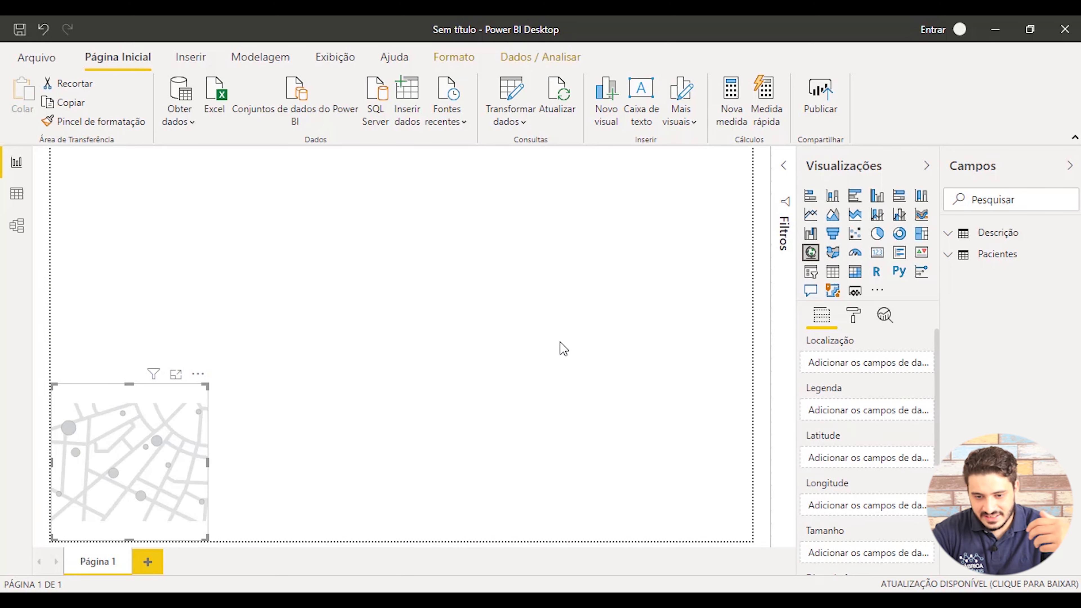
Step: Assign the Pacientes latitude and longitude fields to the map's coordinates and the Descrição table's descrição field to its legend
{"action": "left_click", "coordinate": [949, 256]}
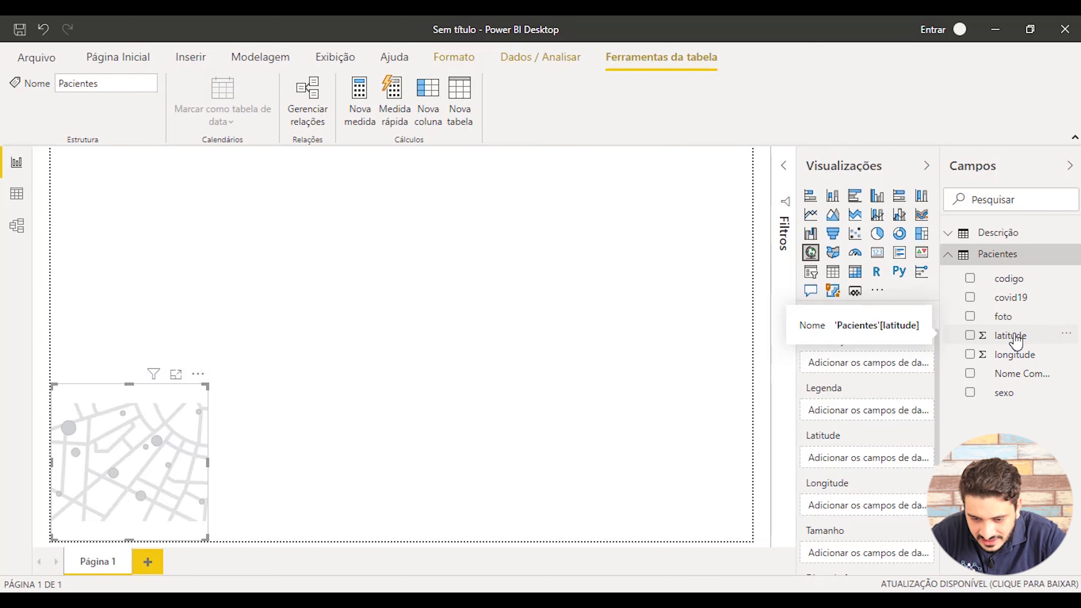
{"action": "left_click_drag", "start_coordinate": [1015, 341], "coordinate": [866, 466]}
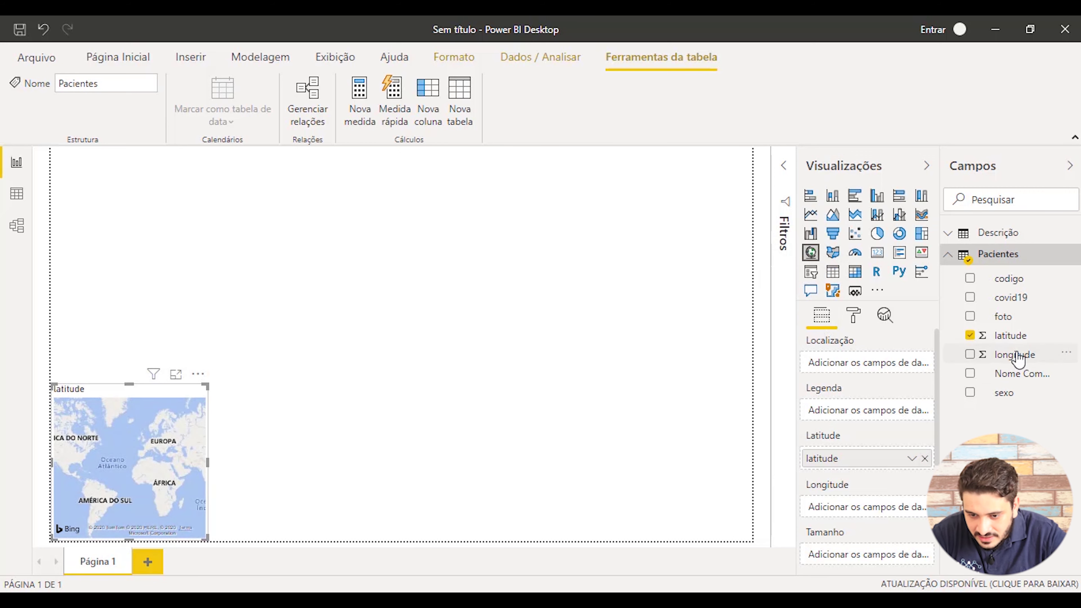
{"action": "left_click_drag", "start_coordinate": [1018, 358], "coordinate": [871, 511]}
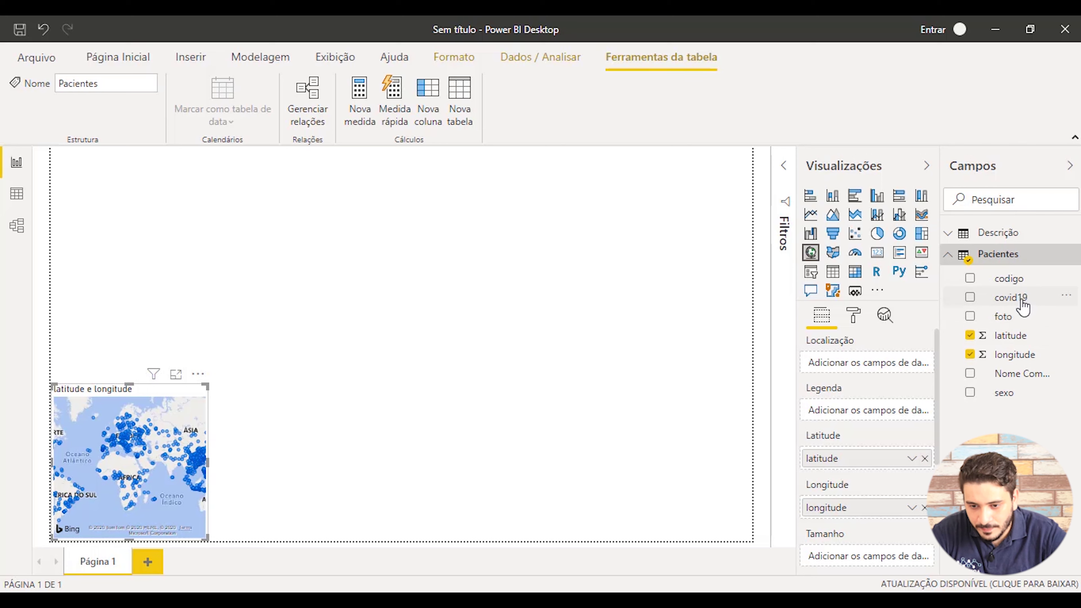
{"action": "left_click", "coordinate": [1031, 234]}
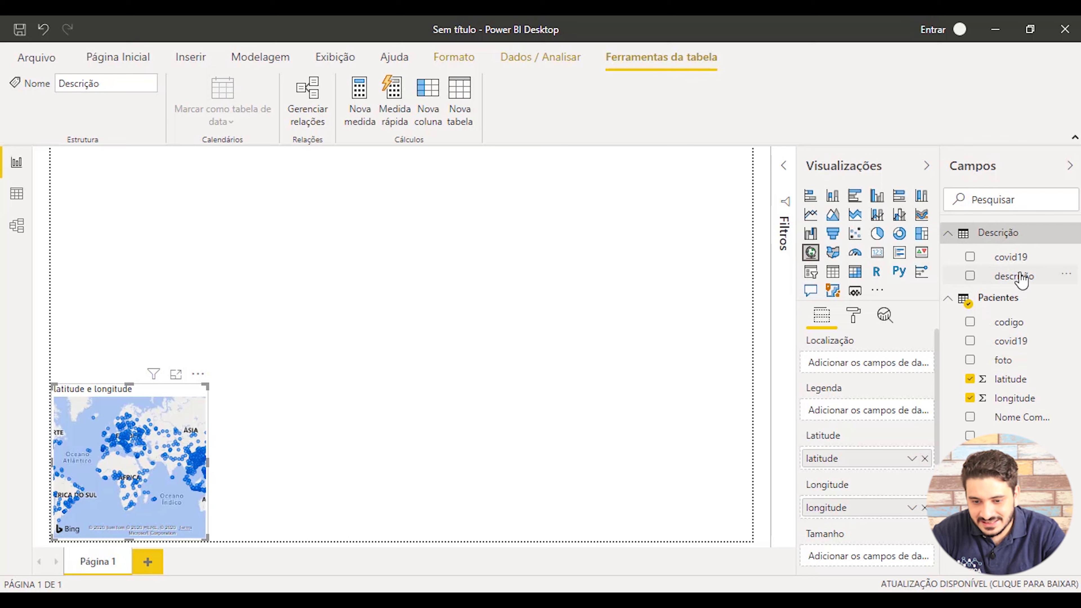
{"action": "left_click_drag", "start_coordinate": [1021, 279], "coordinate": [892, 410]}
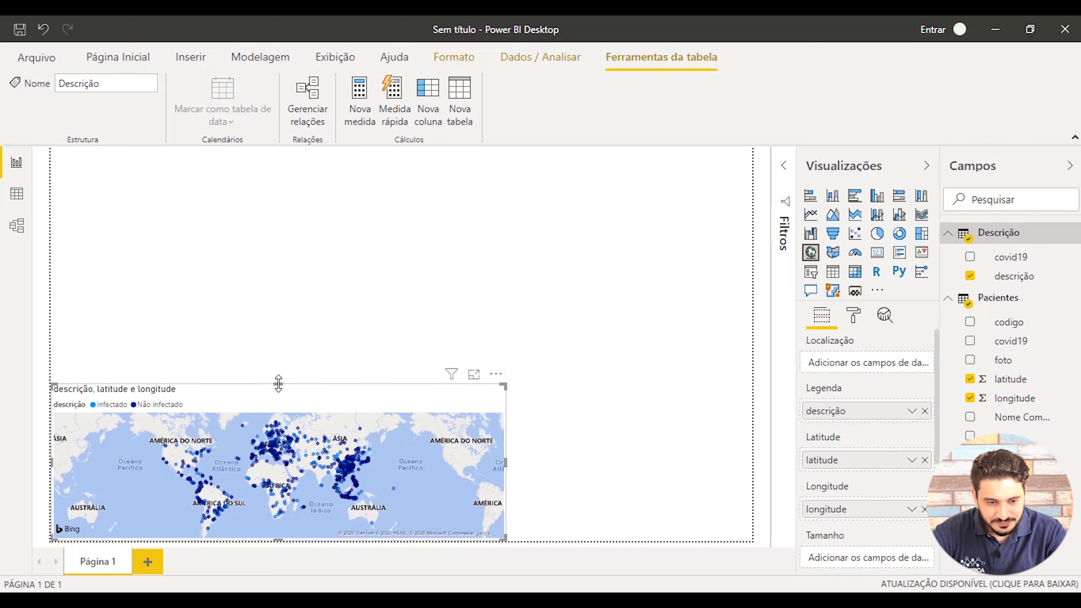
Step: Enlarge the map upward and to the right until it covers about 70% of the page's width and height
{"action": "left_click_drag", "start_coordinate": [279, 383], "coordinate": [294, 259]}
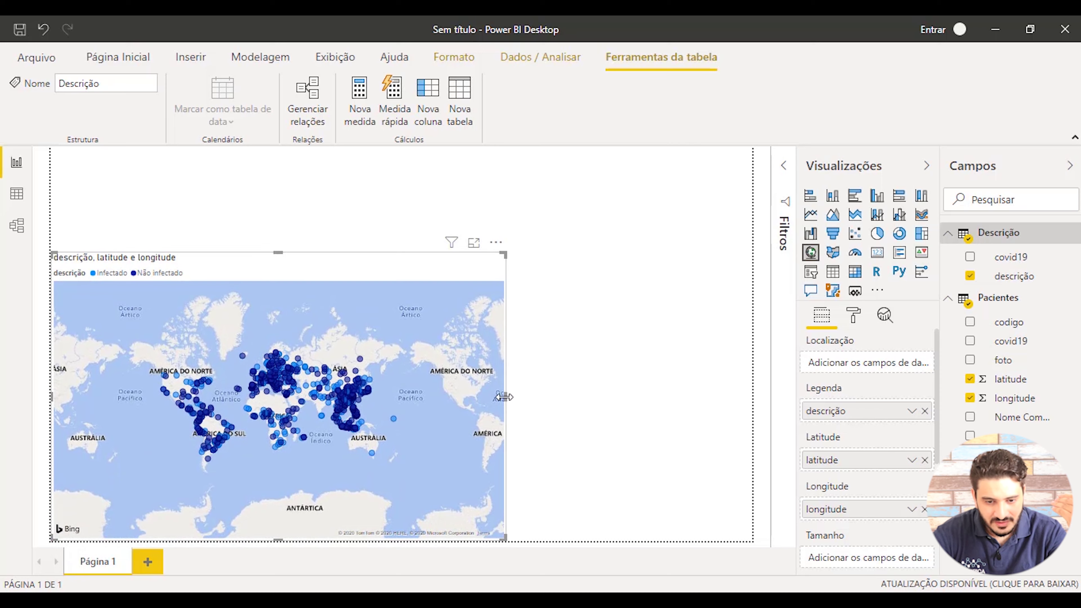
{"action": "left_click_drag", "start_coordinate": [503, 397], "coordinate": [541, 407]}
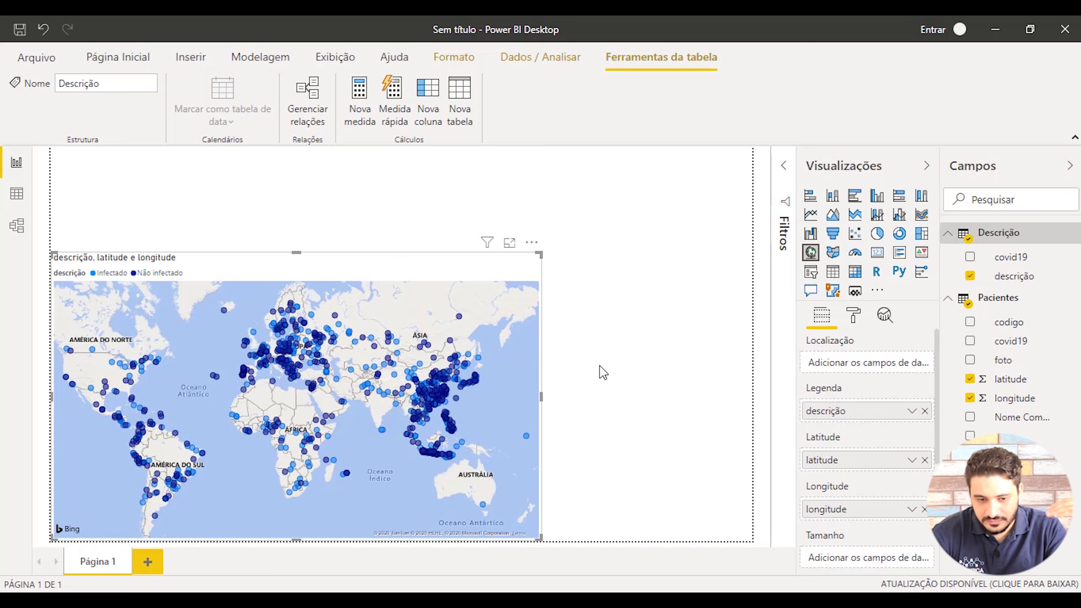
{"action": "left_click", "coordinate": [603, 372]}
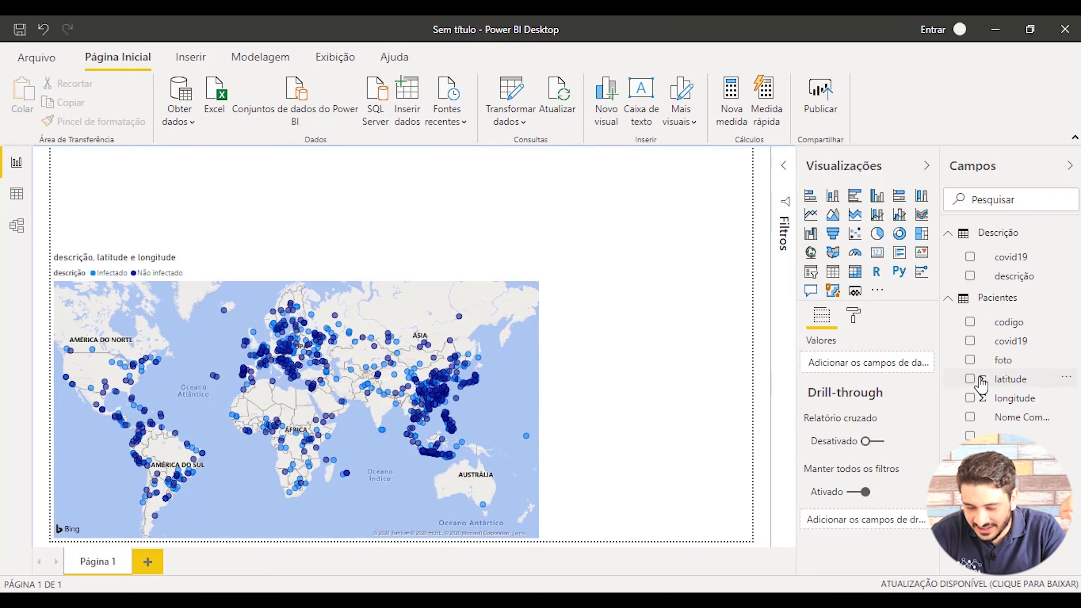
Step: Add a slicer for the descrição field and shrink it to fit above the left half of the map
{"action": "left_click", "coordinate": [970, 277]}
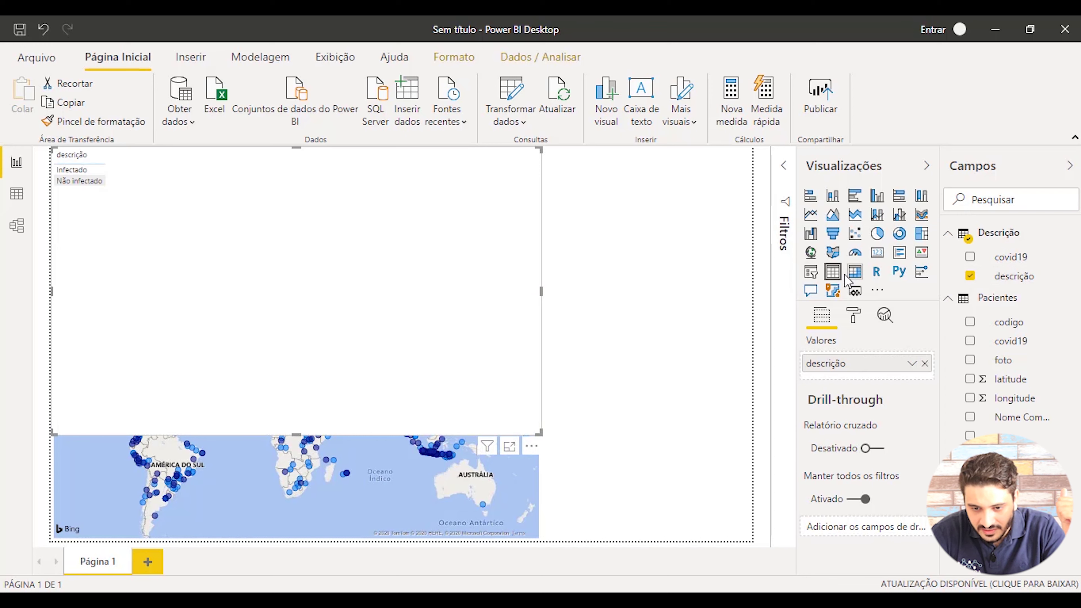
{"action": "left_click", "coordinate": [811, 271]}
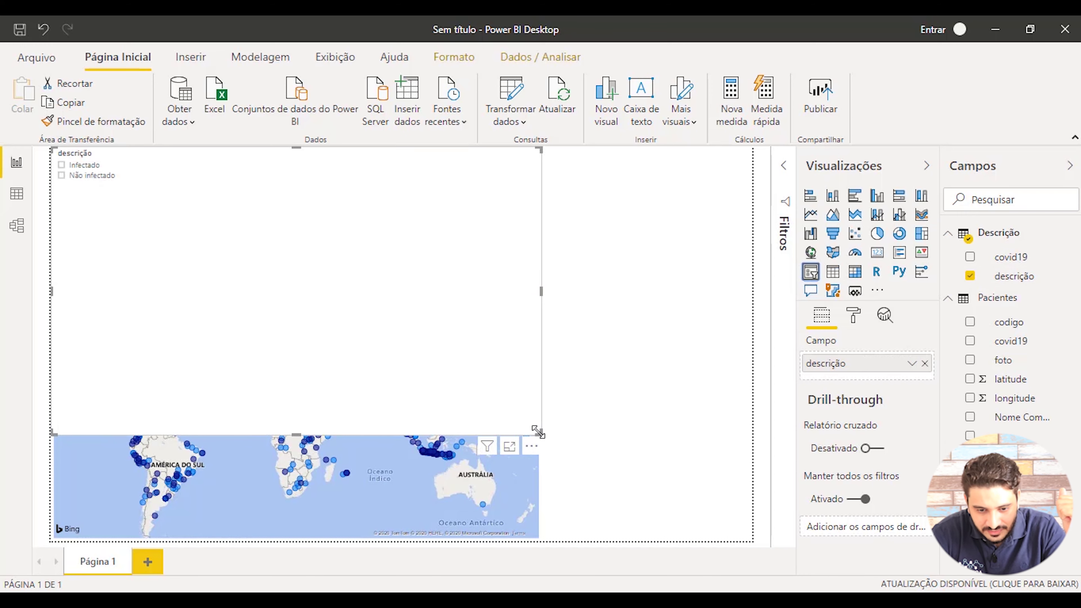
{"action": "left_click_drag", "start_coordinate": [539, 433], "coordinate": [312, 251]}
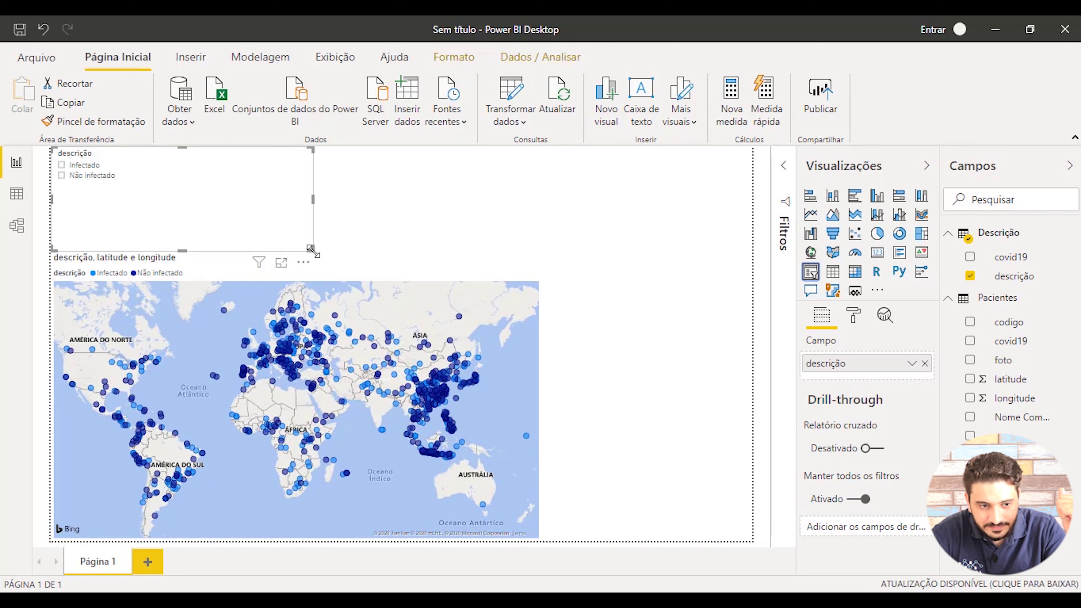
Step: Set the general orientation of the descrição slicer to Horizontal
{"action": "left_click", "coordinate": [853, 315]}
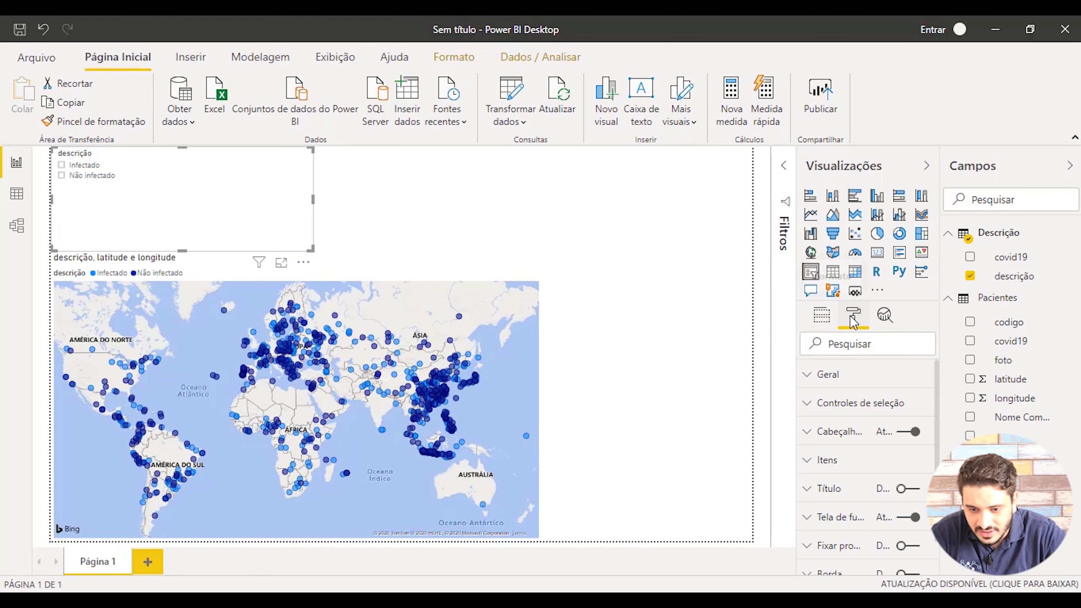
{"action": "left_click", "coordinate": [811, 375]}
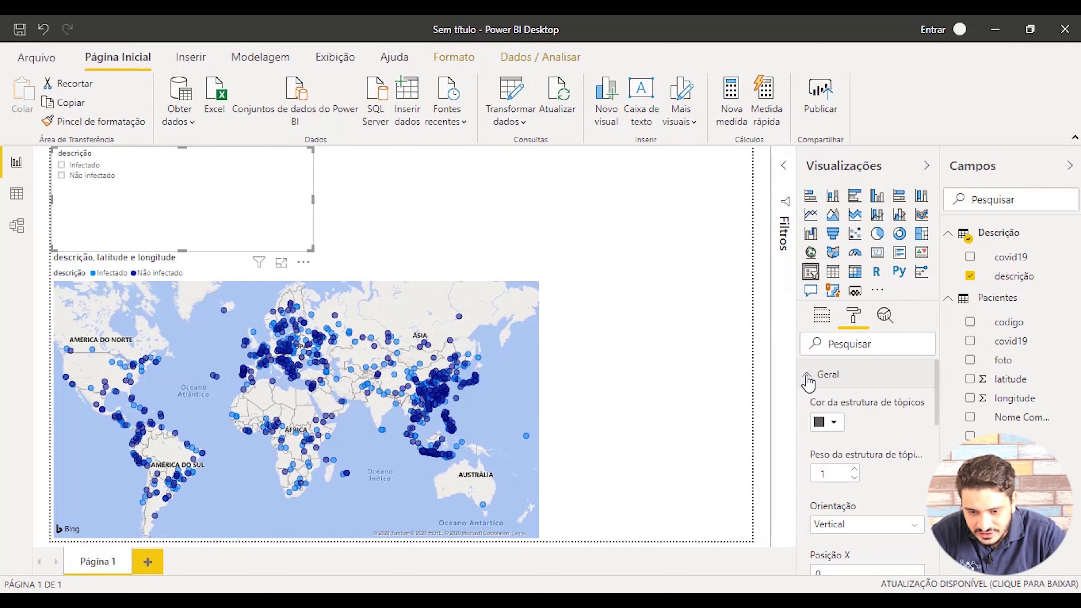
{"action": "left_click", "coordinate": [884, 530]}
{"action": "left_click", "coordinate": [835, 560]}
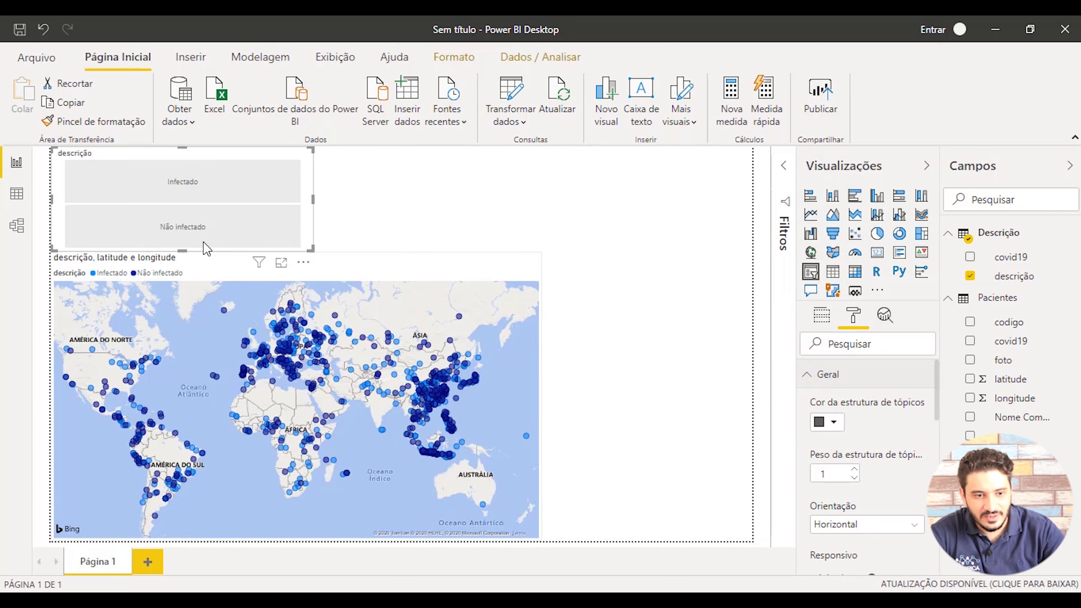
Step: Add a slicer for the Pacientes sexo field beside the descrição slicer, with its orientation set to Horizontal
{"action": "left_click", "coordinate": [440, 205]}
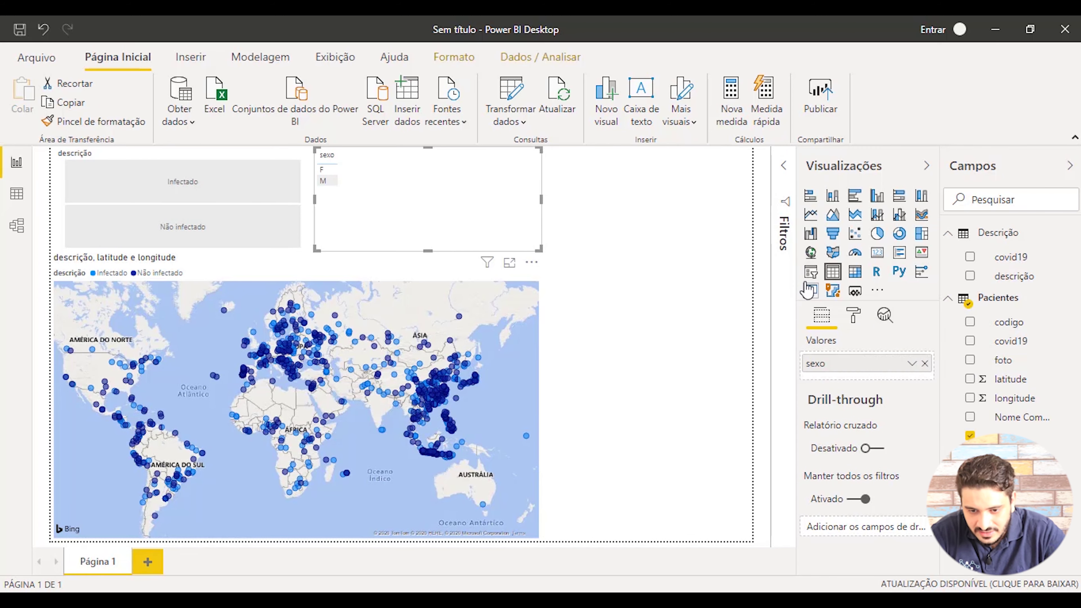
{"action": "left_click", "coordinate": [810, 272]}
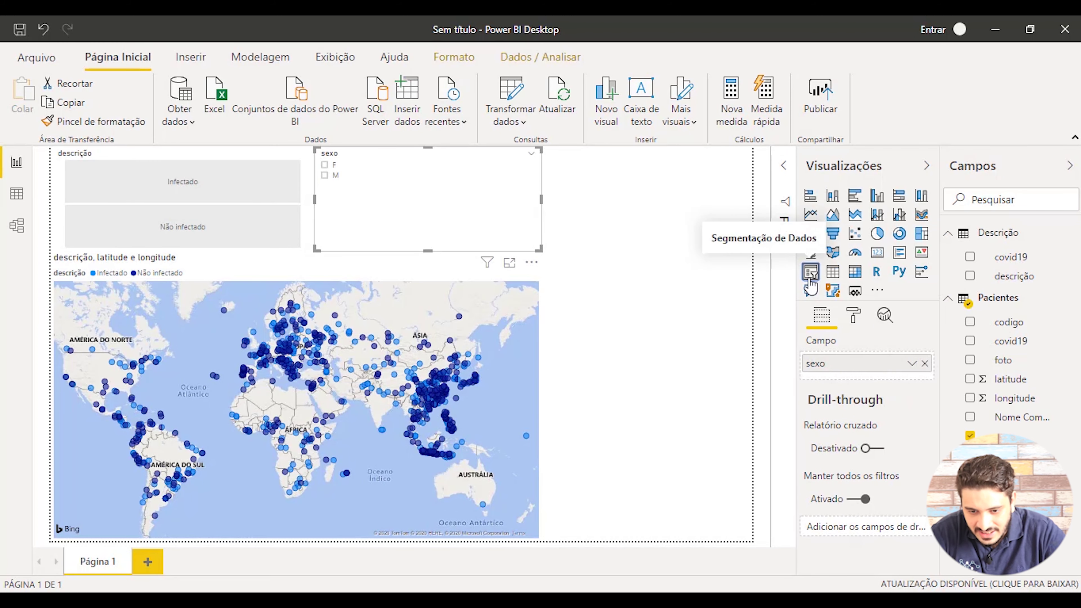
{"action": "left_click", "coordinate": [854, 315]}
{"action": "left_click", "coordinate": [848, 388]}
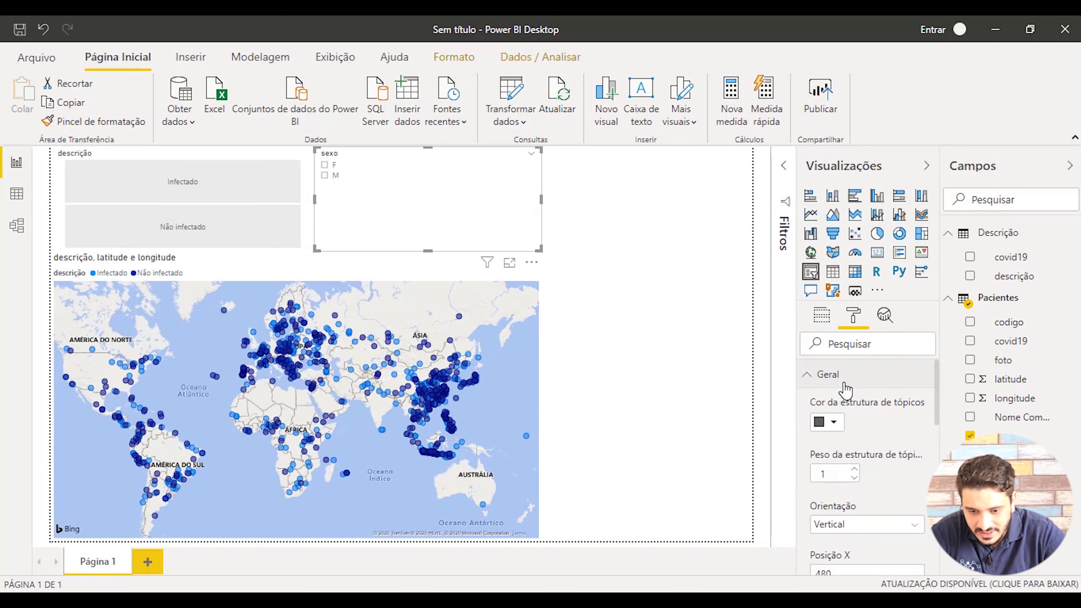
{"action": "left_click", "coordinate": [870, 525]}
{"action": "left_click", "coordinate": [866, 561]}
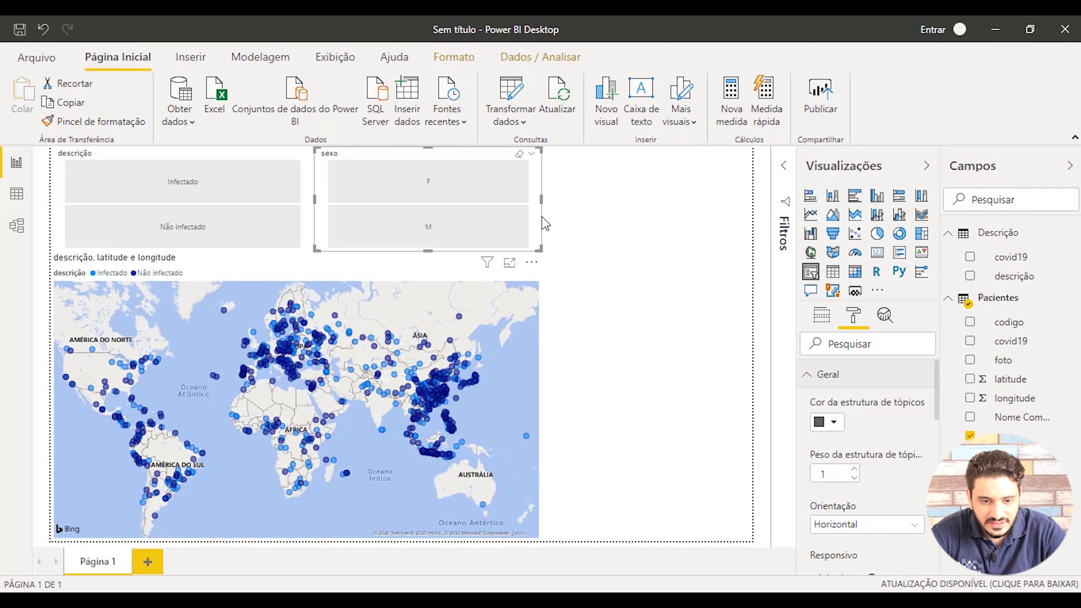
Step: Filter the map to Infectado using the descrição slicer
{"action": "left_click", "coordinate": [244, 187]}
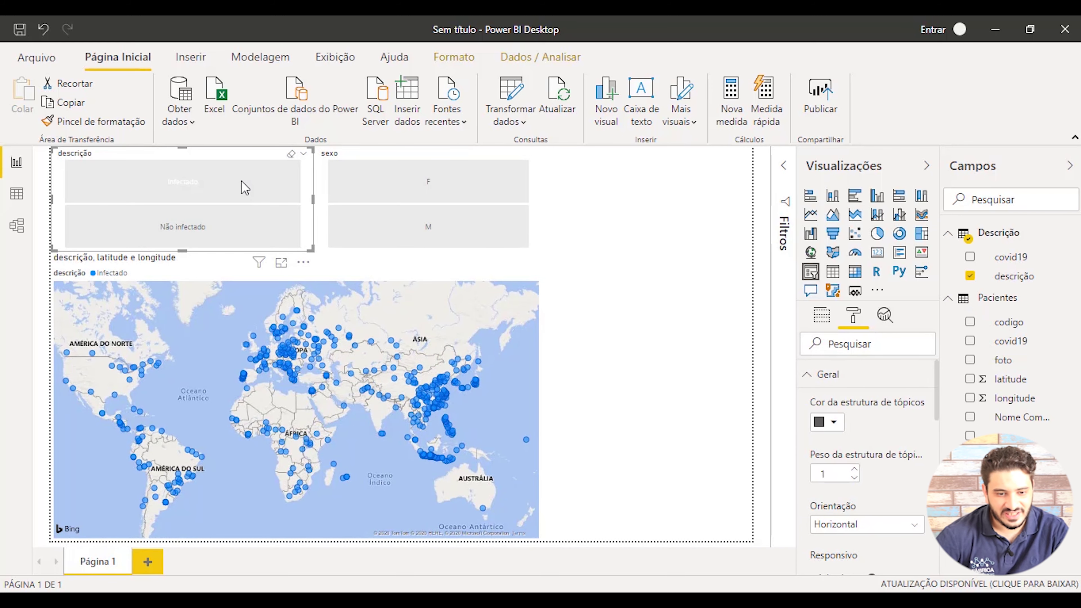
Step: Filter the map to Não infectado with sexo F and M in turn, and clear both slicers
{"action": "left_click", "coordinate": [257, 237]}
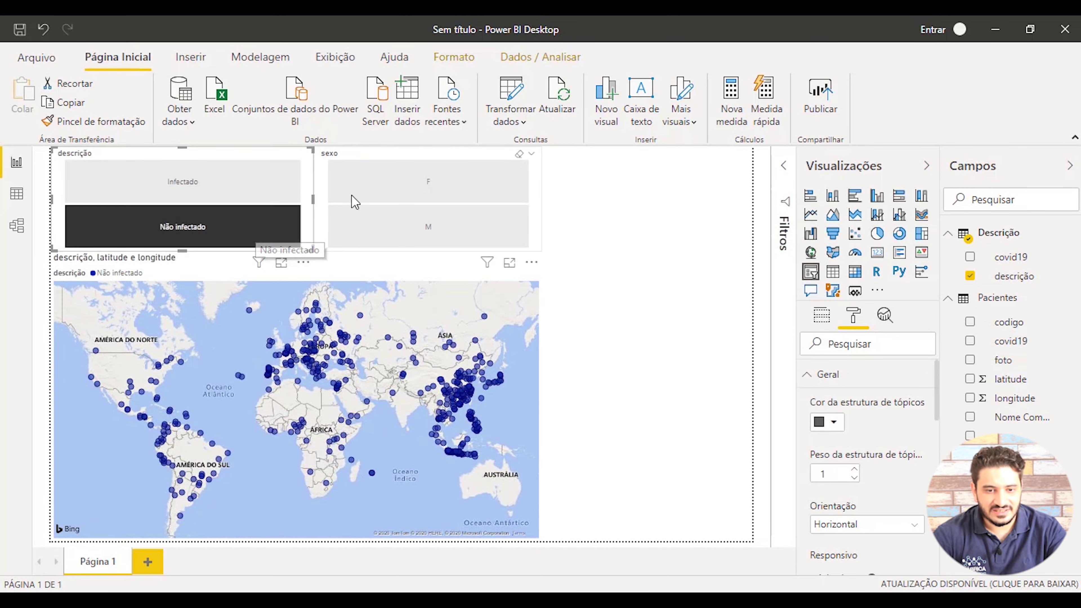
{"action": "left_click", "coordinate": [403, 198]}
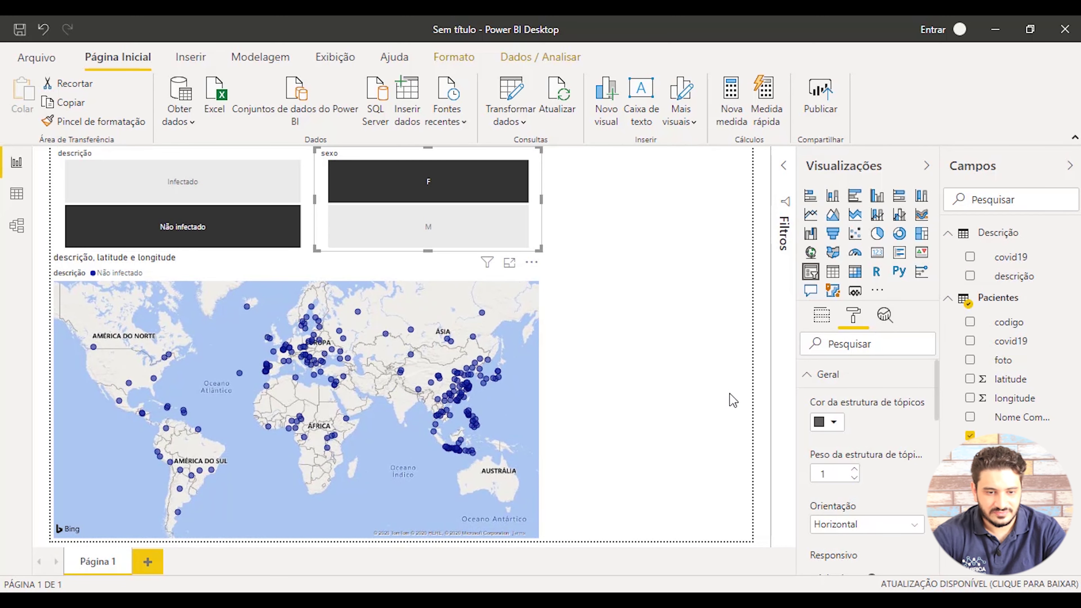
{"action": "left_click", "coordinate": [498, 232]}
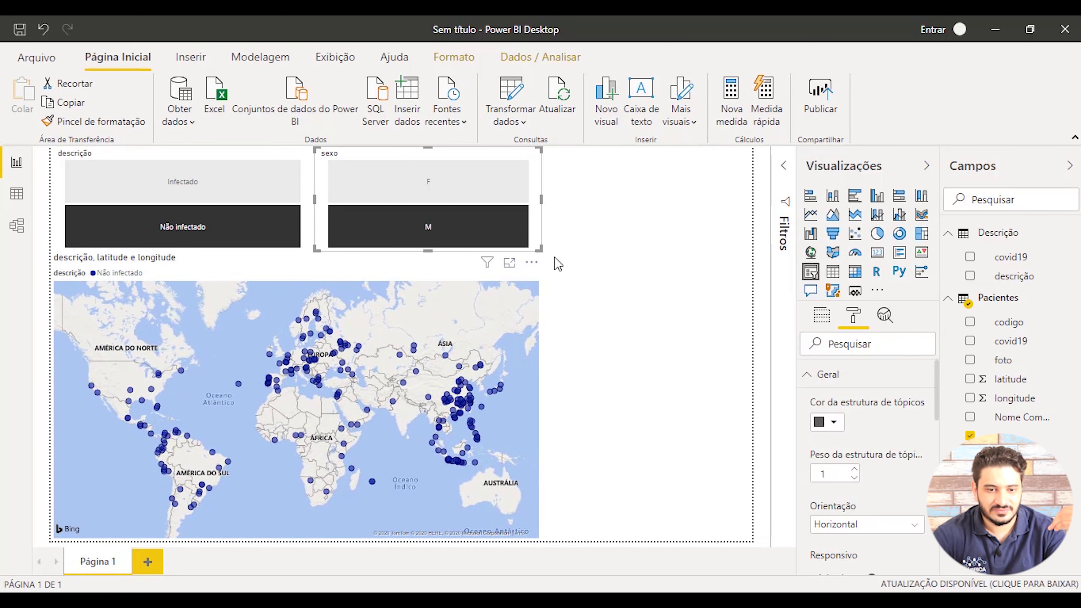
{"action": "left_click", "coordinate": [456, 232]}
{"action": "left_click", "coordinate": [212, 221]}
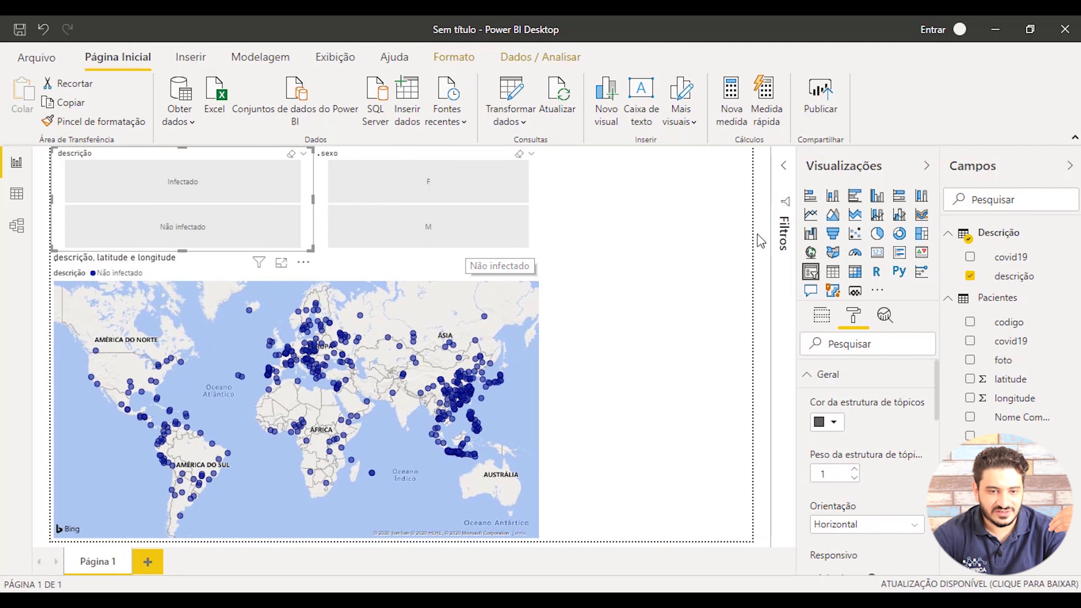
{"action": "left_click", "coordinate": [731, 267]}
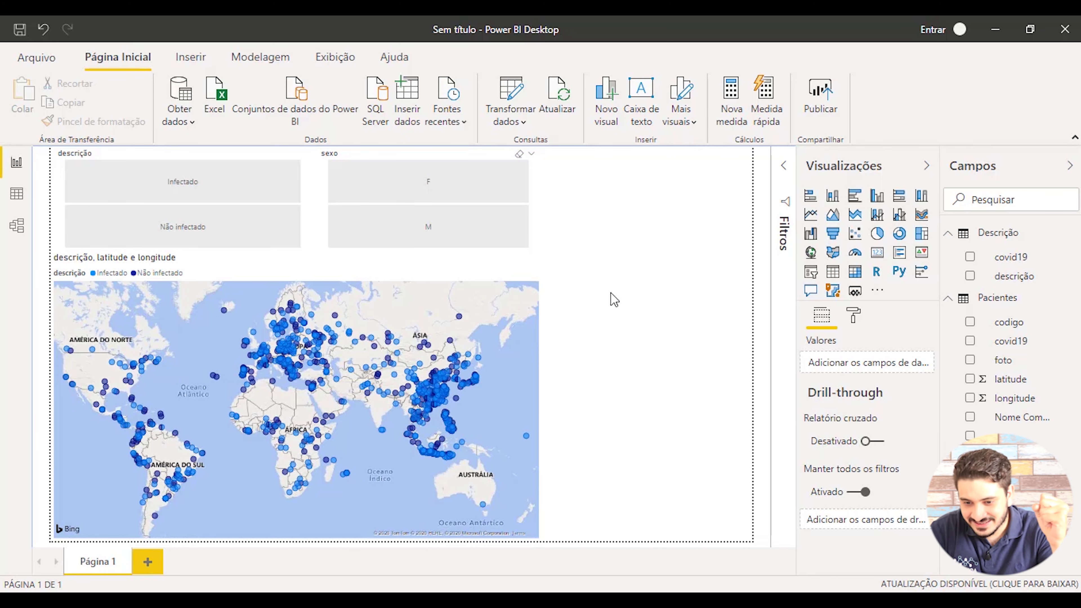
Step: Add a table visual with the Pacientes foto field and fit it into the space beside the map
{"action": "left_click", "coordinate": [970, 360]}
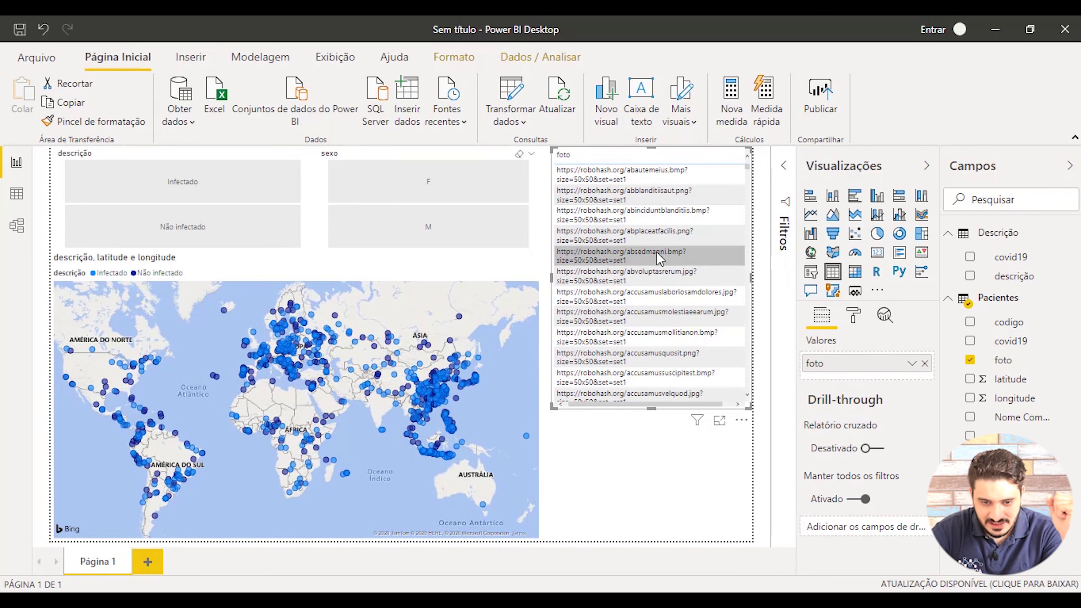
{"action": "left_click_drag", "start_coordinate": [694, 156], "coordinate": [690, 289]}
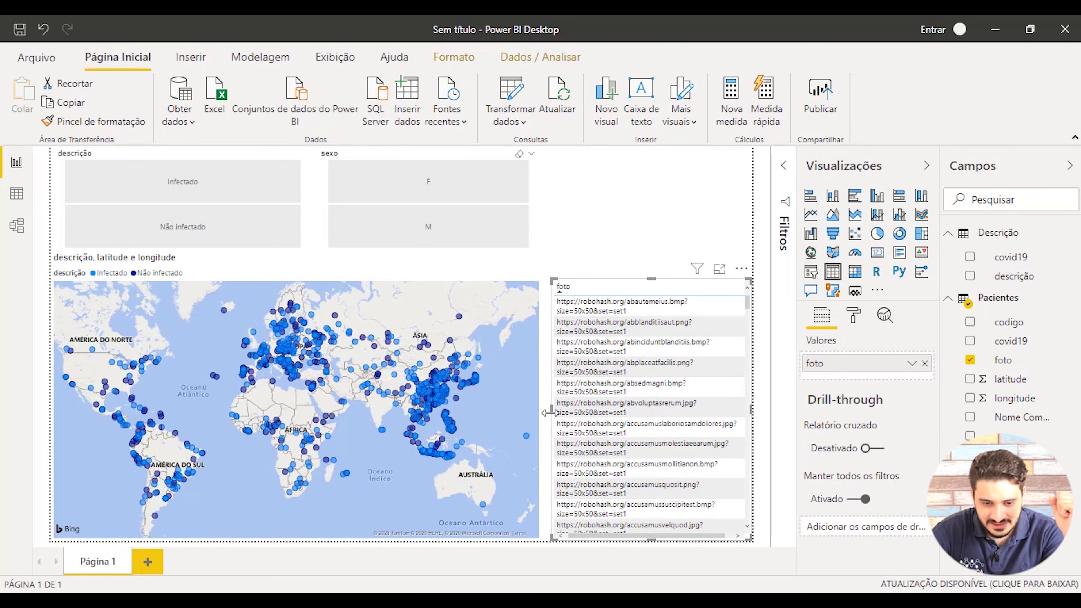
{"action": "left_click_drag", "start_coordinate": [549, 412], "coordinate": [540, 412]}
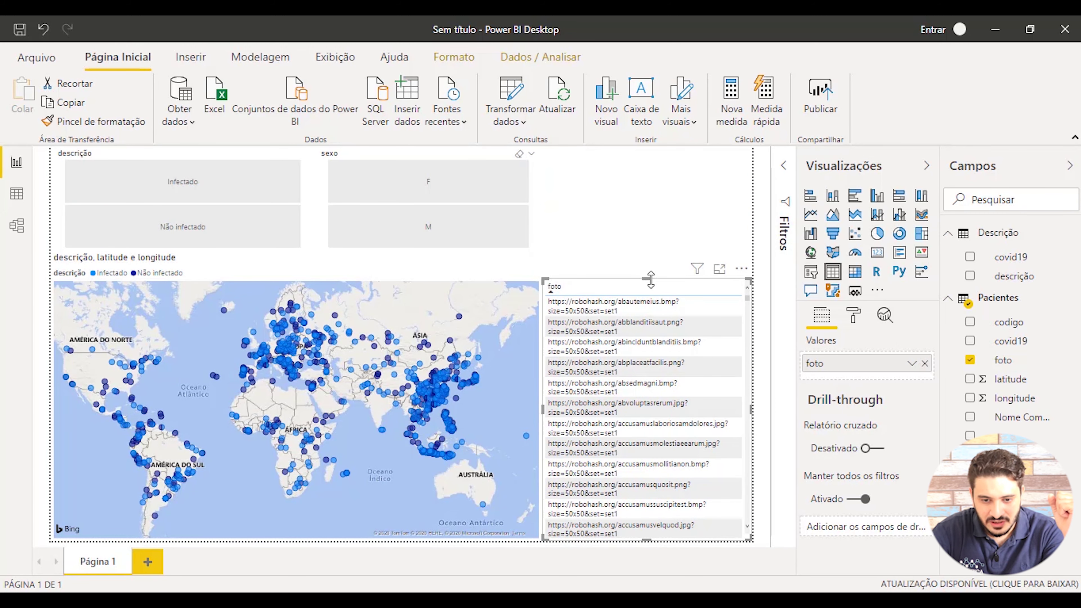
{"action": "left_click_drag", "start_coordinate": [650, 279], "coordinate": [647, 257]}
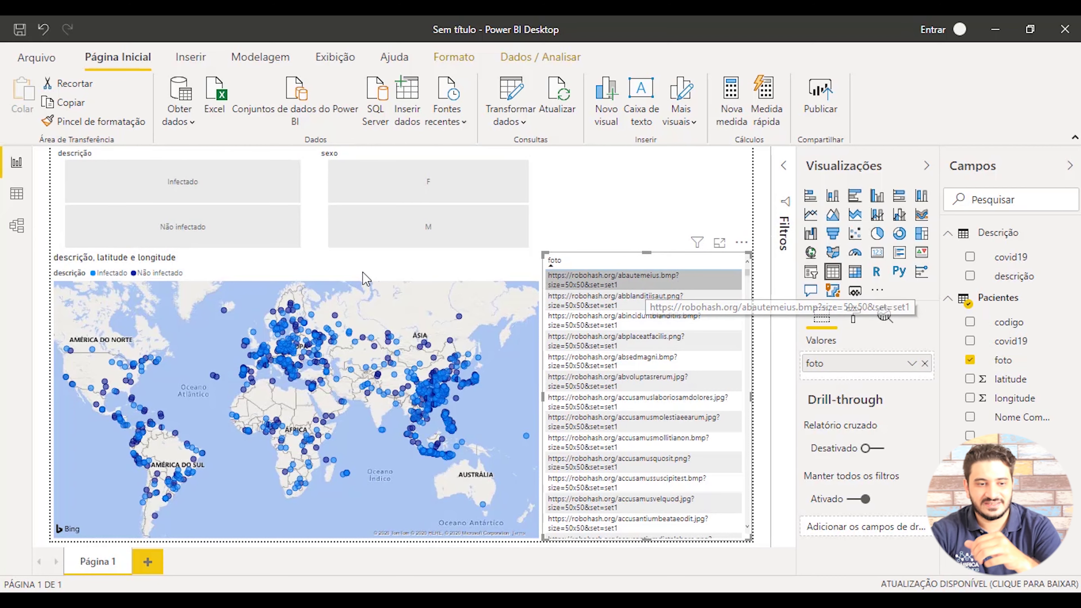
Step: Set the data category of the foto column in the Pacientes table to URL da Imagem and return to the report
{"action": "left_click", "coordinate": [17, 195]}
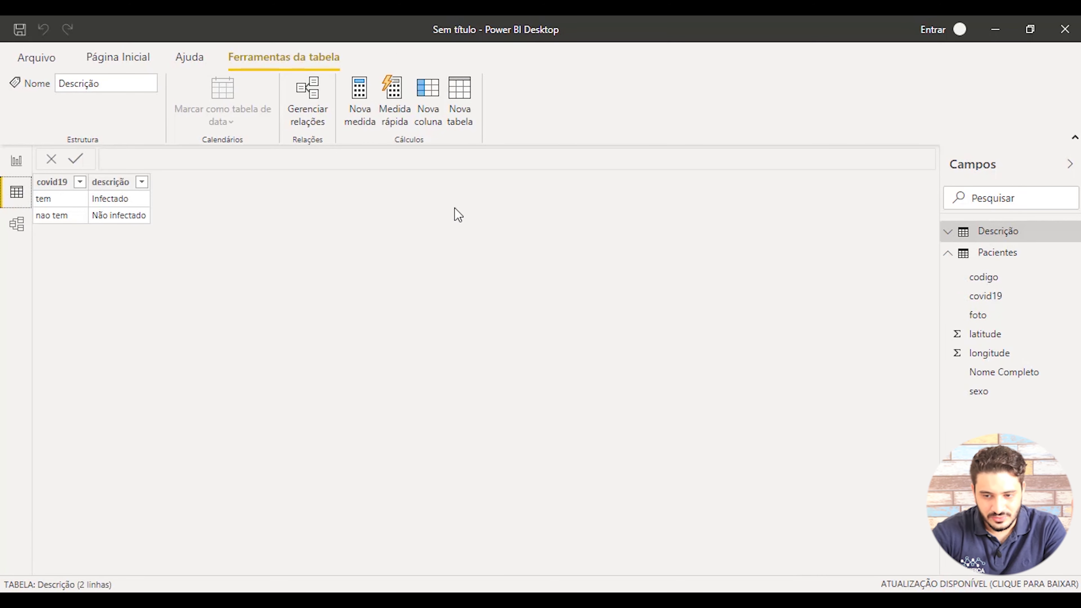
{"action": "left_click", "coordinate": [1026, 259]}
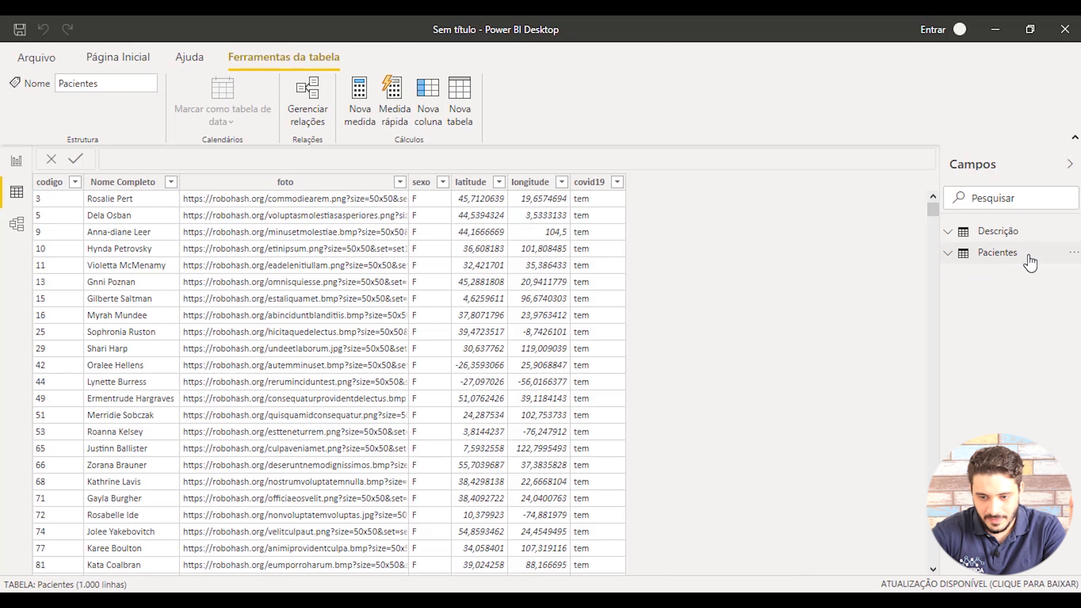
{"action": "left_click", "coordinate": [298, 184]}
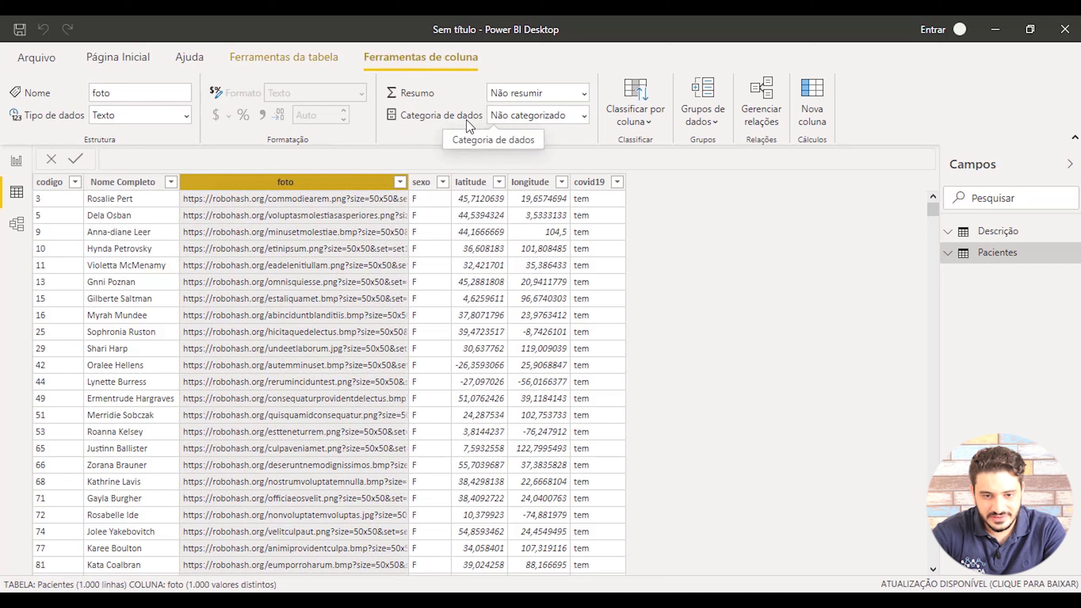
{"action": "left_click", "coordinate": [586, 117]}
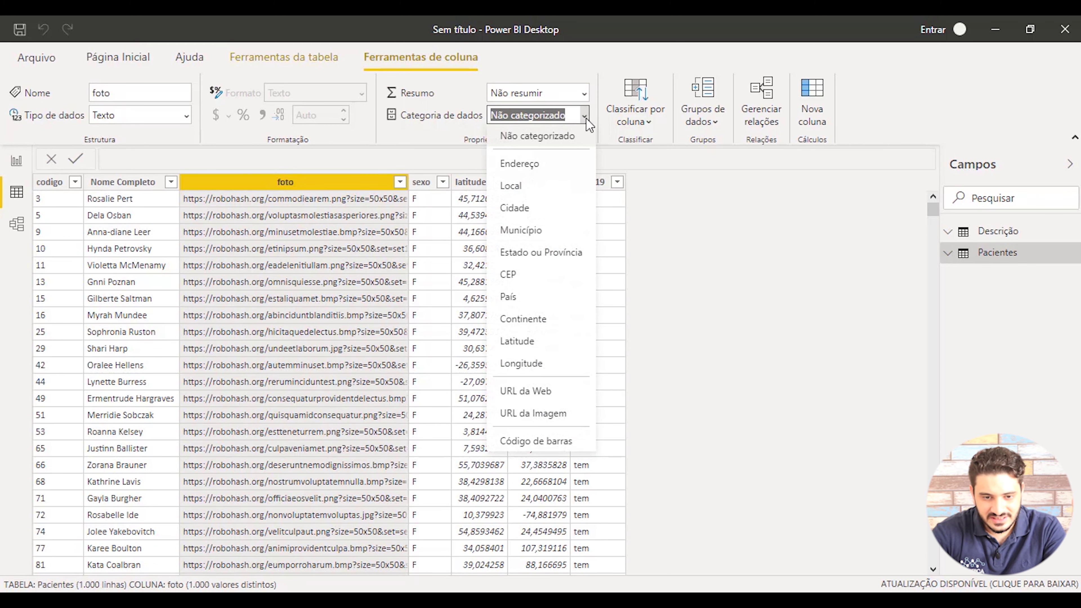
{"action": "left_click", "coordinate": [558, 420]}
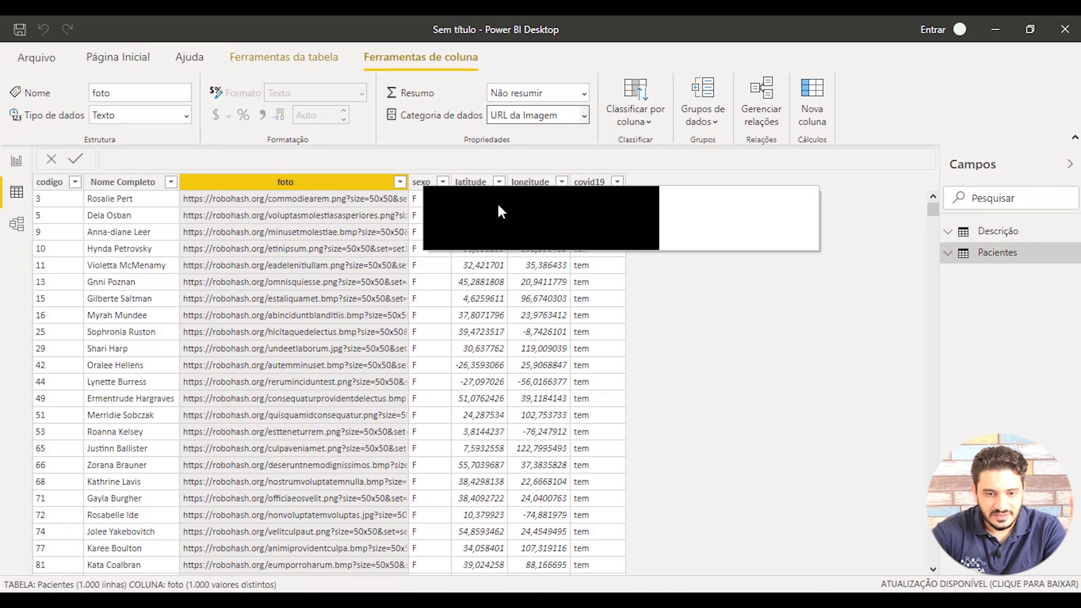
{"action": "left_click", "coordinate": [17, 161]}
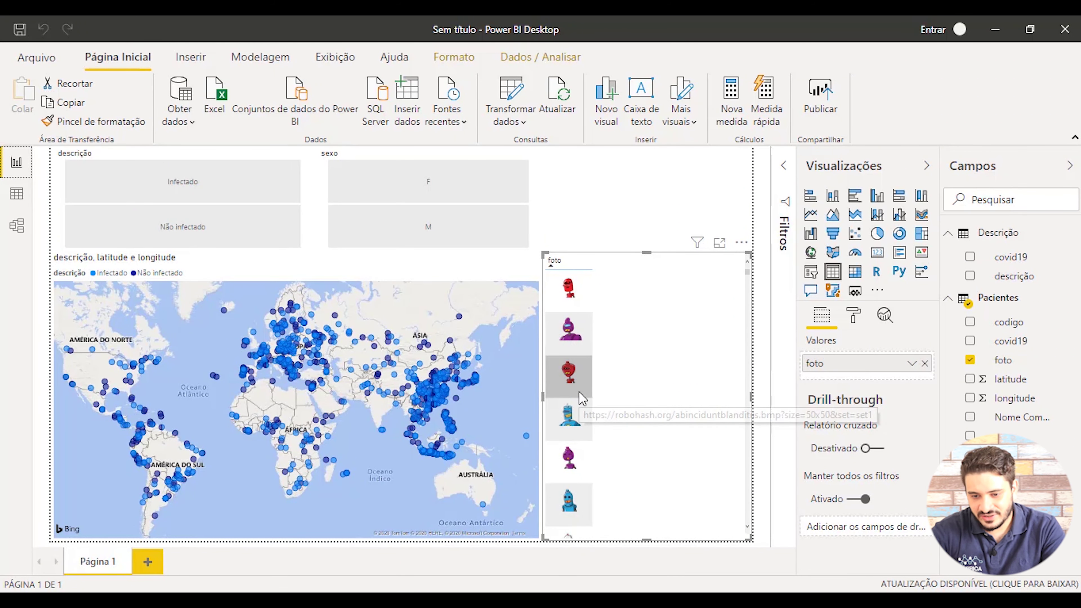
Step: Convert the foto table into a slicer and set its general orientation to Horizontal
{"action": "left_click", "coordinate": [810, 272]}
{"action": "left_click", "coordinate": [853, 315]}
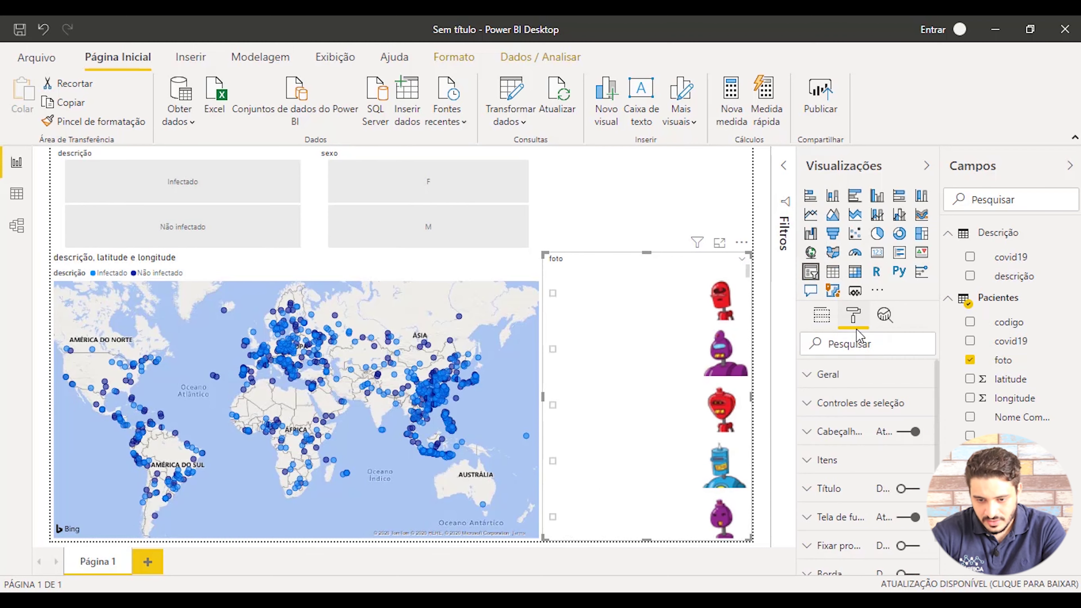
{"action": "left_click", "coordinate": [827, 374]}
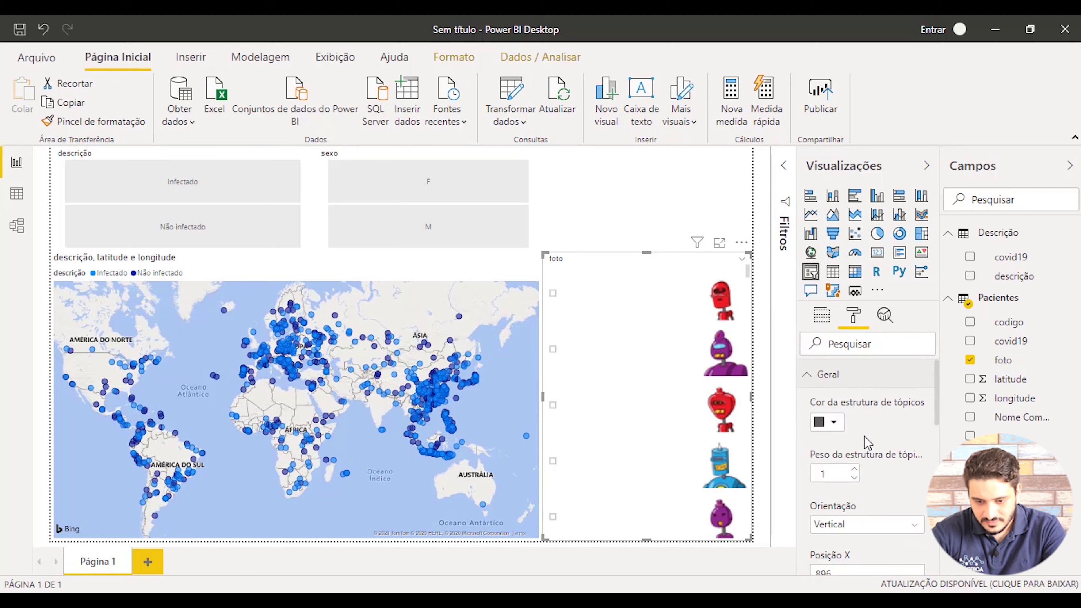
{"action": "left_click", "coordinate": [875, 524]}
{"action": "left_click", "coordinate": [866, 561]}
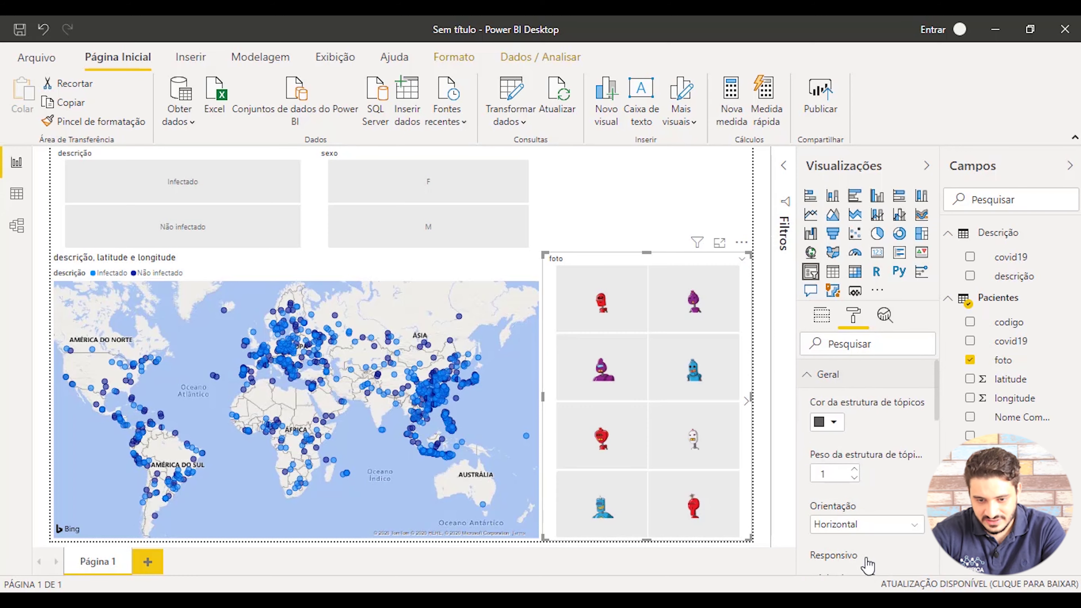
Step: Page forward through the patient photos in the foto slicer and return to its first page
{"action": "left_click", "coordinate": [749, 405]}
{"action": "left_click", "coordinate": [749, 404]}
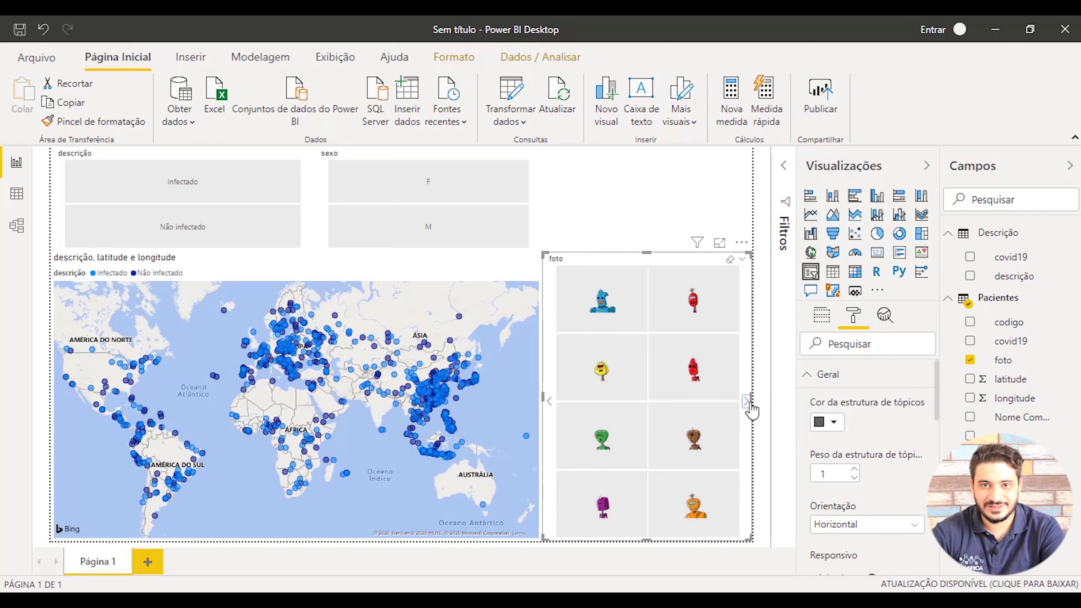
{"action": "left_click", "coordinate": [749, 405]}
{"action": "left_click", "coordinate": [549, 403]}
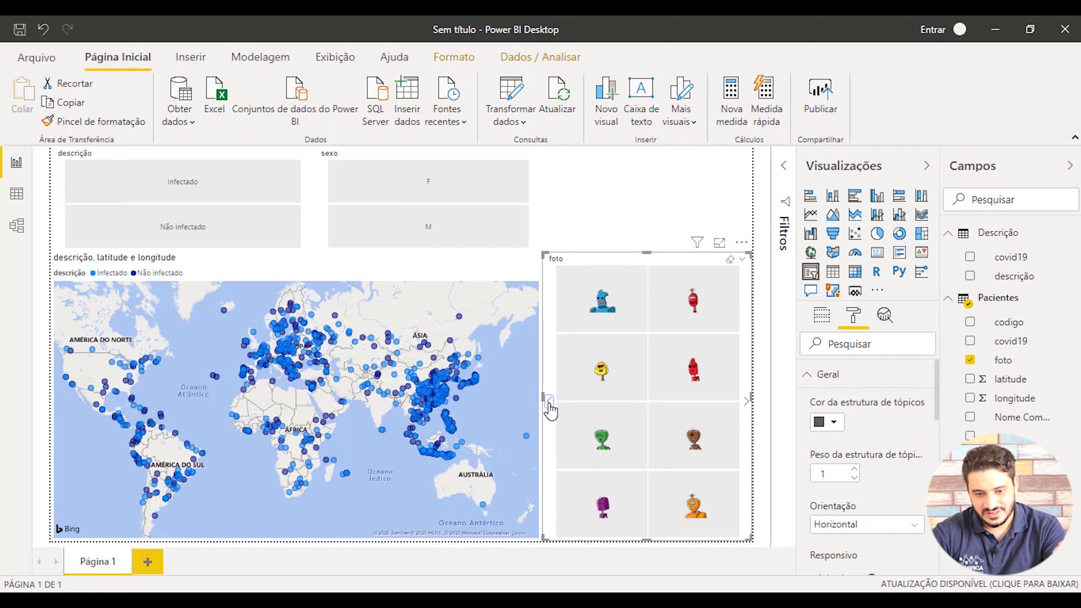
{"action": "left_click", "coordinate": [549, 402]}
{"action": "left_click", "coordinate": [549, 402]}
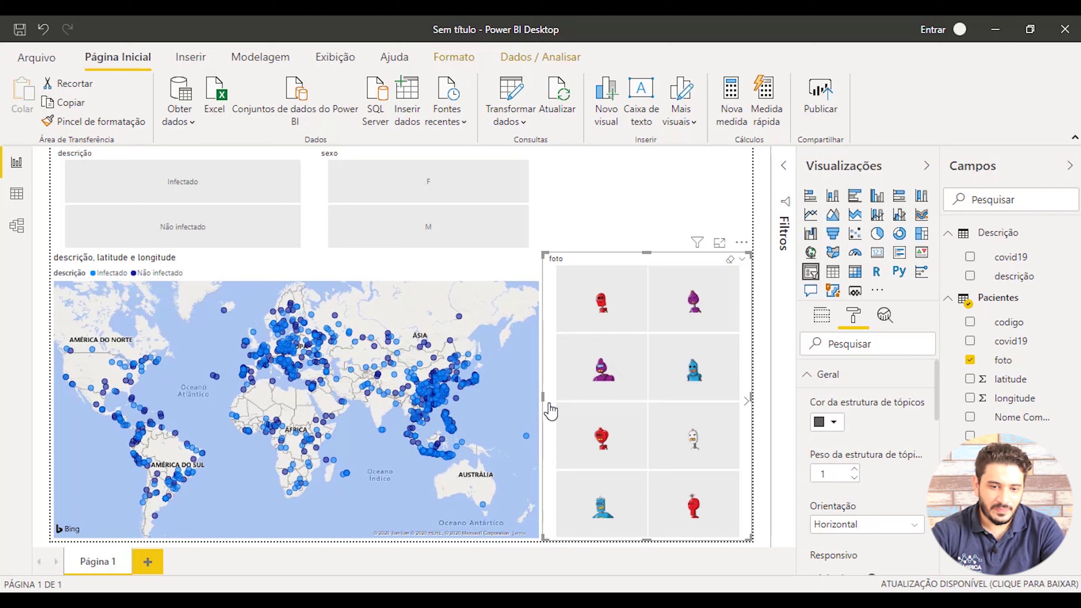
Step: Create a measure in the Pacientes table named Quantidade de pacientes, beginning its formula with the COUNT function
{"action": "left_click", "coordinate": [599, 210]}
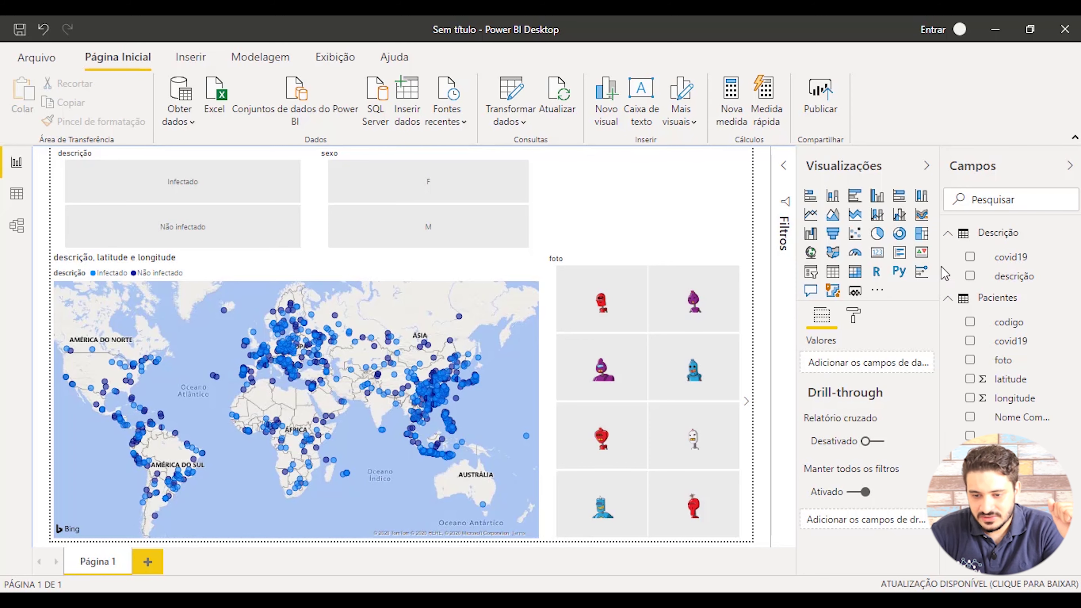
{"action": "left_click", "coordinate": [1037, 301]}
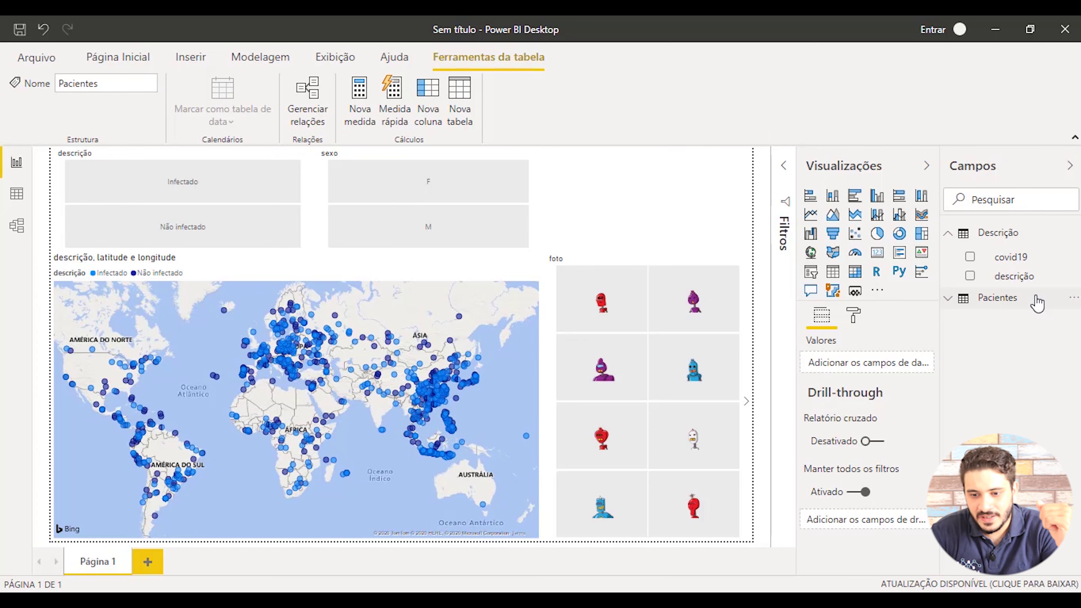
{"action": "left_click", "coordinate": [1037, 302]}
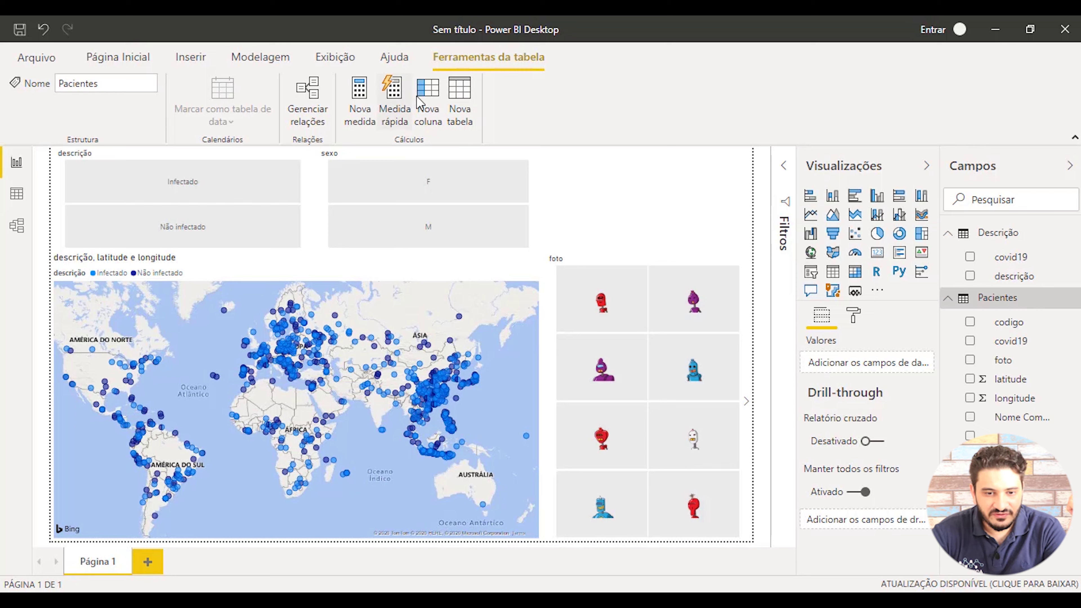
{"action": "left_click", "coordinate": [369, 100]}
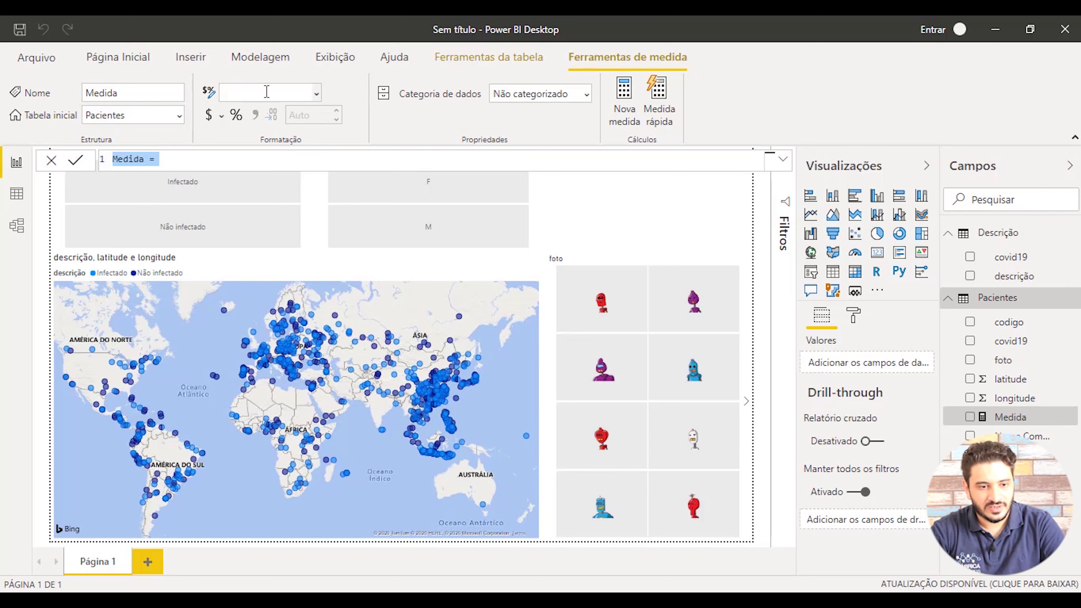
{"action": "double_click", "coordinate": [128, 159]}
{"action": "type", "text": "Quant"}
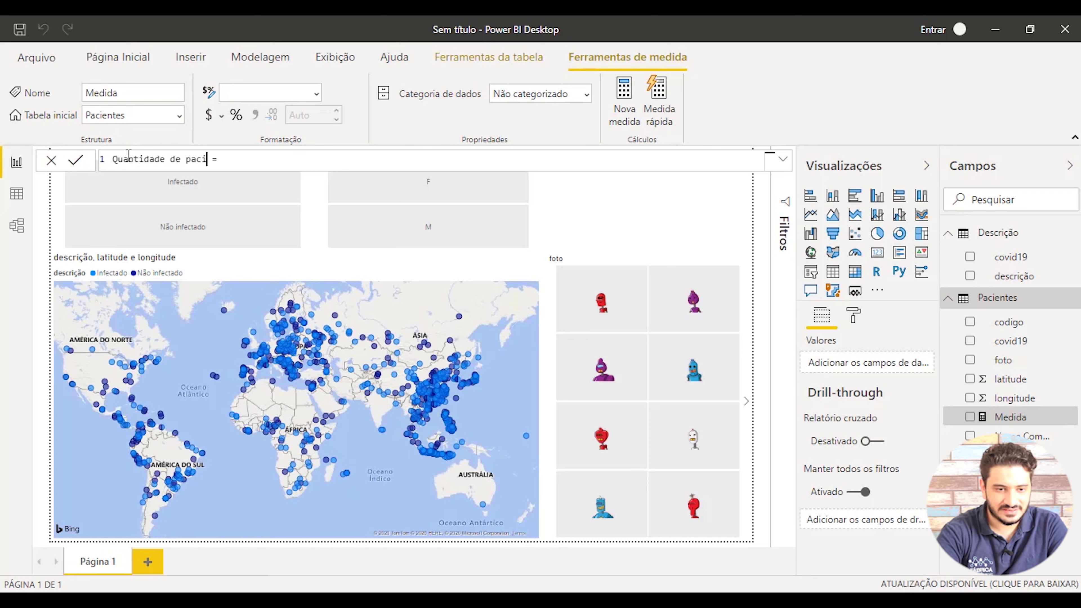
{"action": "type", "text": "idade de pacientes = COUNT("}
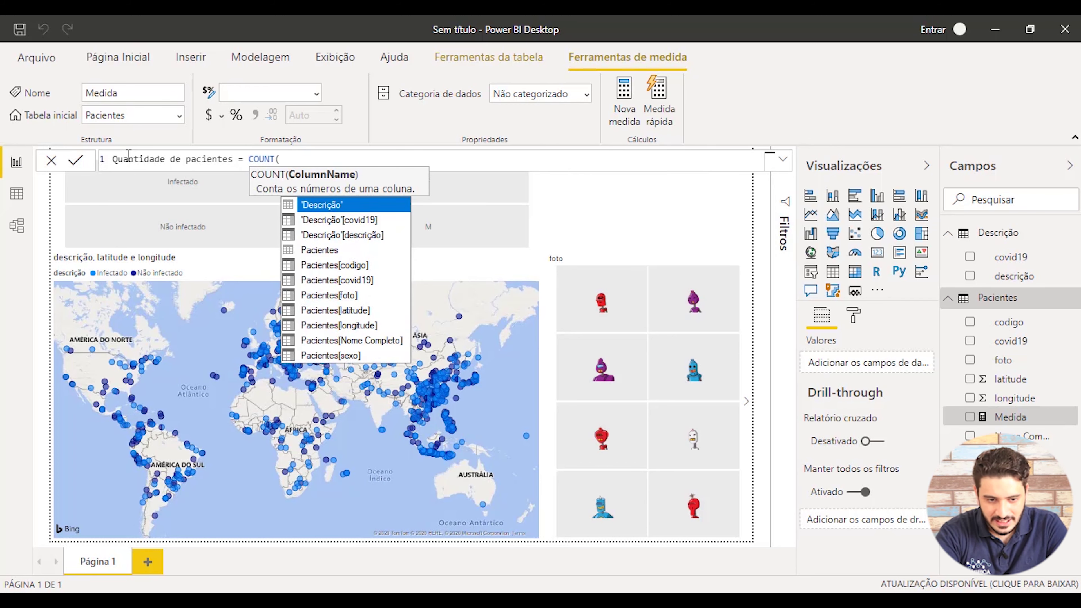
Step: Complete the measure's COUNT formula with the Pacientes[codigo] column and commit it
{"action": "type", "text": "pac"}
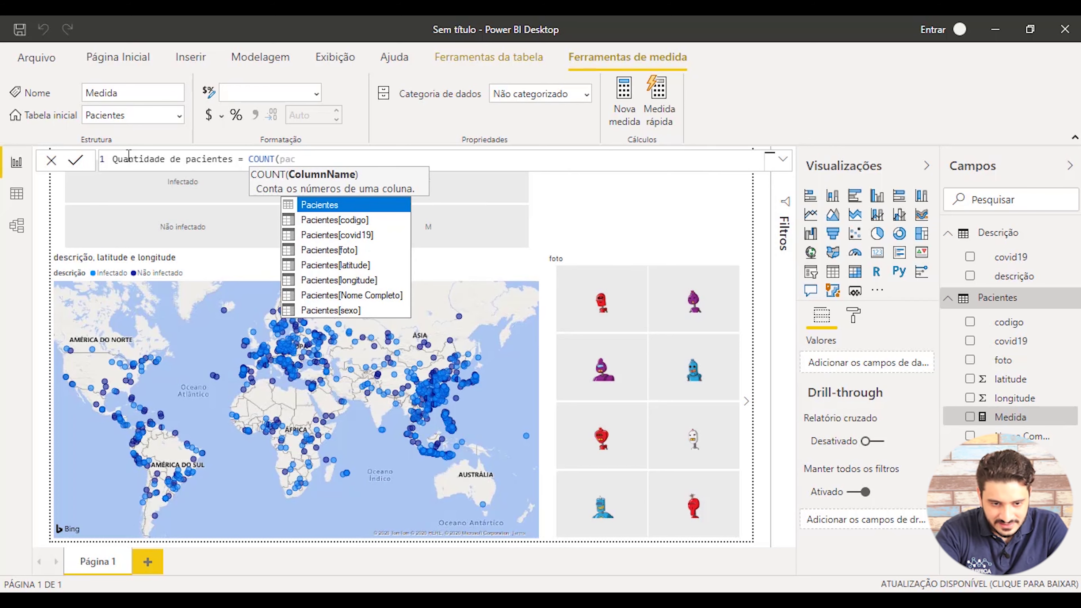
{"action": "key", "text": "Down"}
{"action": "key", "text": "Down"}
{"action": "key", "text": "Down"}
{"action": "key", "text": "Down"}
{"action": "key", "text": "Down"}
{"action": "key", "text": "Down"}
{"action": "key", "text": "Up"}
{"action": "key", "text": "Up"}
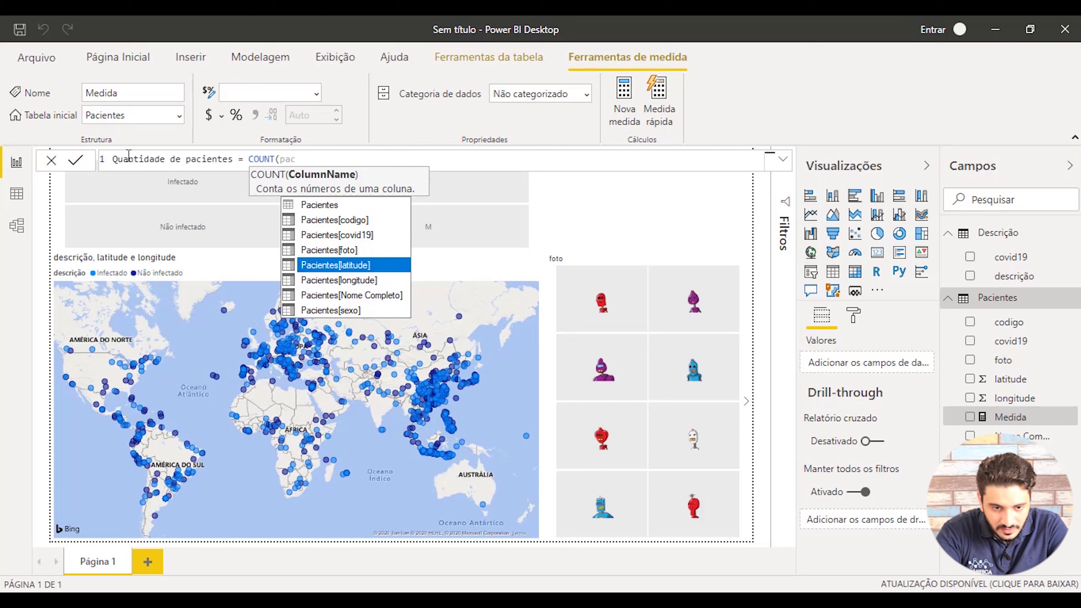
{"action": "key", "text": "Up"}
{"action": "key", "text": "Up"}
{"action": "key", "text": "Up"}
{"action": "key", "text": "Tab"}
{"action": "type", "text": ")"}
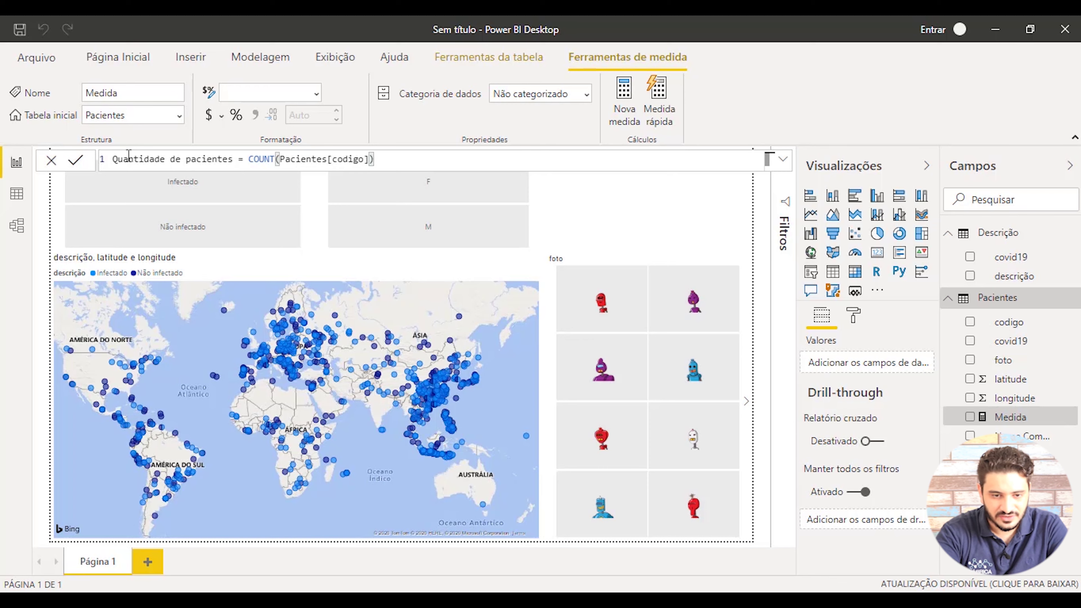
{"action": "key", "text": "Return"}
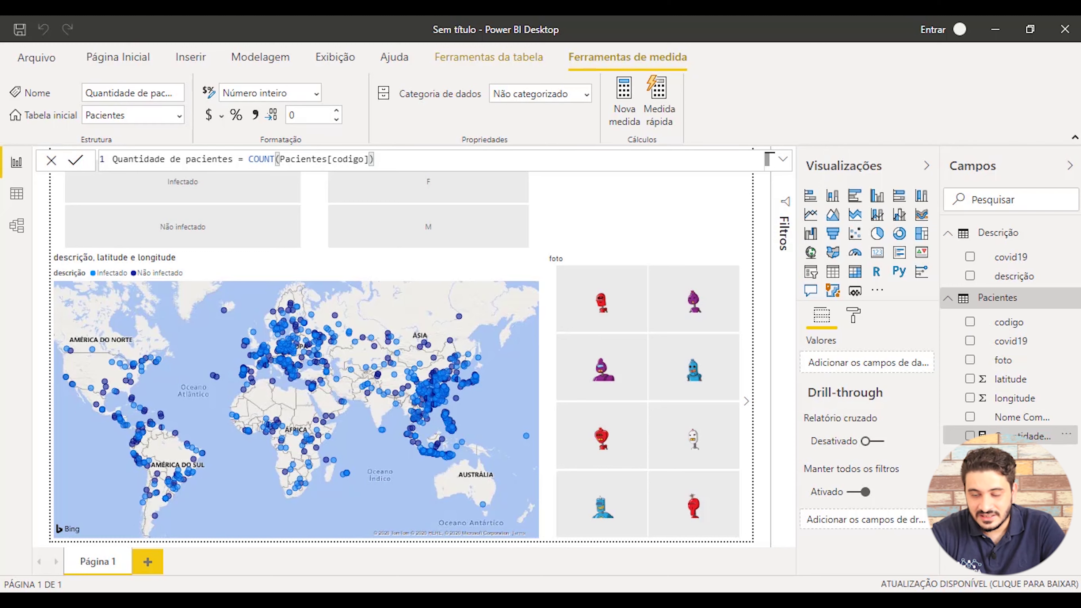
Step: Add a card visual showing the Quantidade de pacientes measure above the foto slicer
{"action": "left_click", "coordinate": [969, 435]}
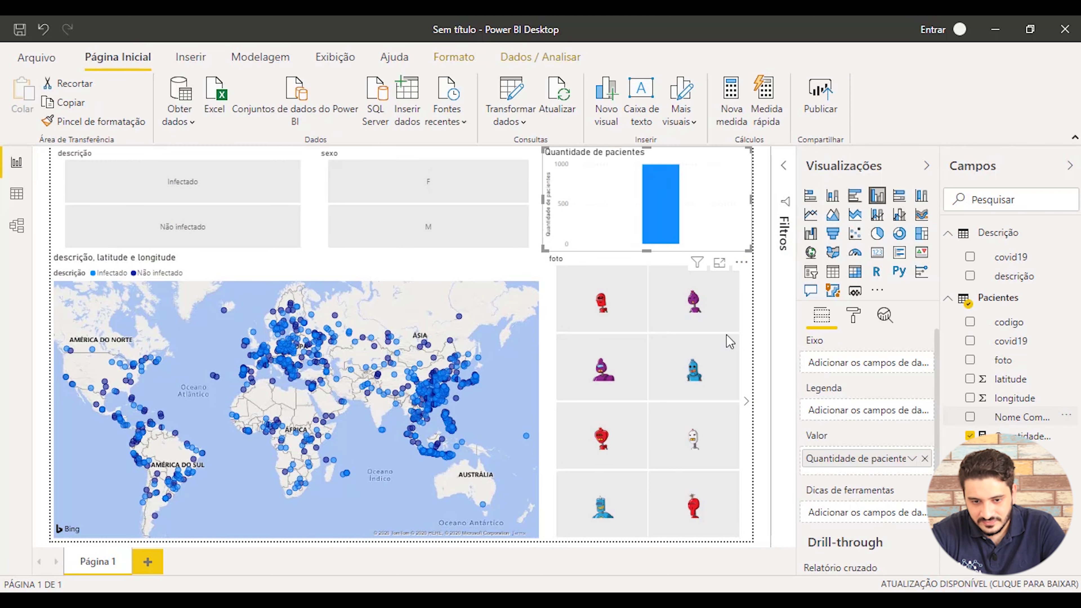
{"action": "mouse_move", "coordinate": [667, 205]}
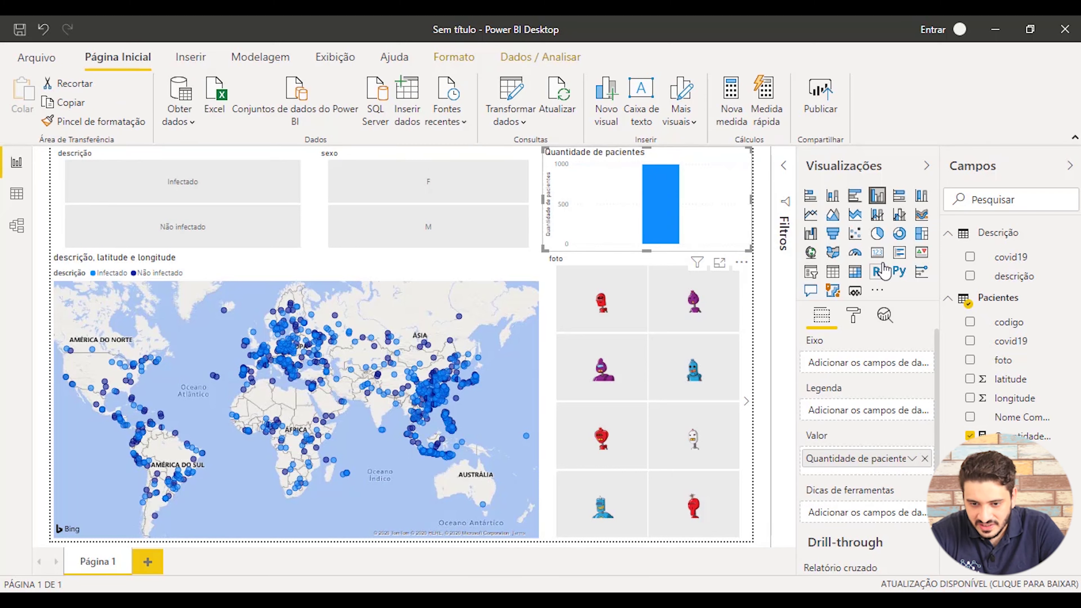
{"action": "left_click", "coordinate": [877, 256]}
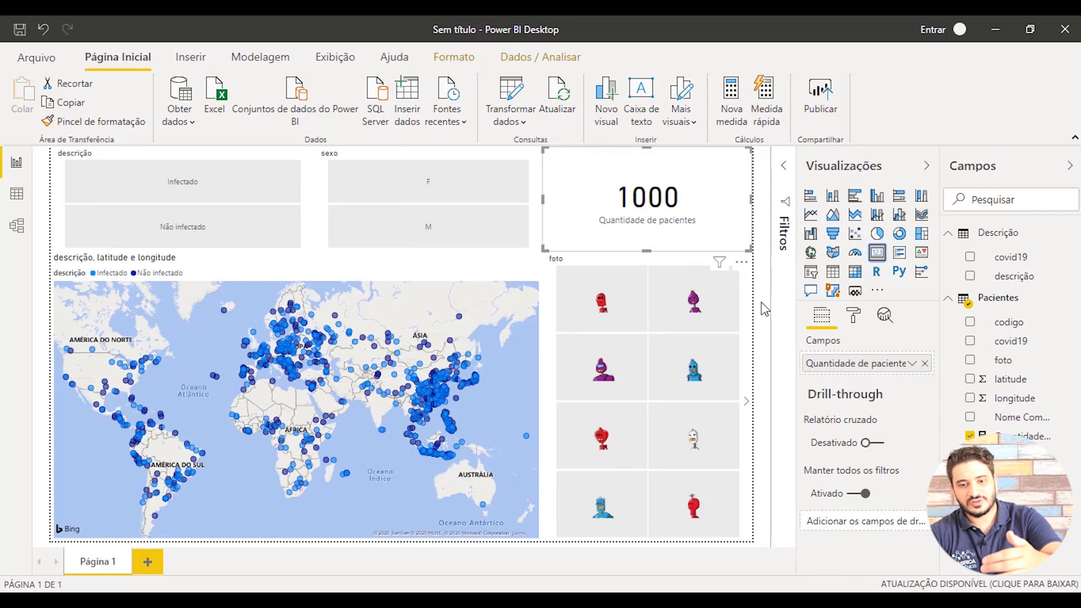
{"action": "left_click", "coordinate": [765, 309]}
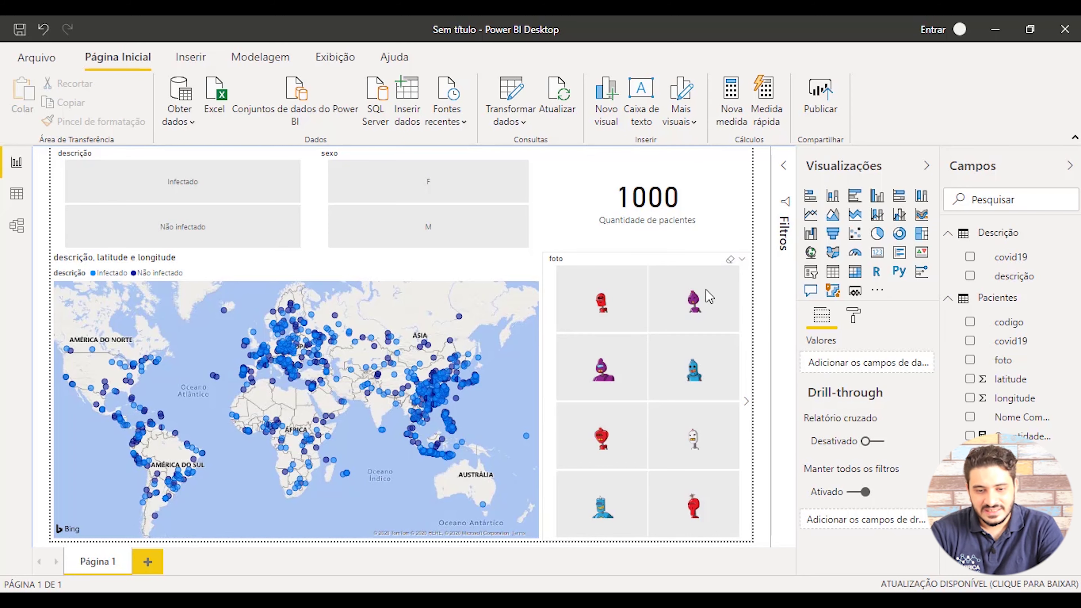
Step: Check the patient count card by filtering to the first photo, clearing it, and applying Infectado and Não infectado in turn
{"action": "left_click", "coordinate": [617, 313]}
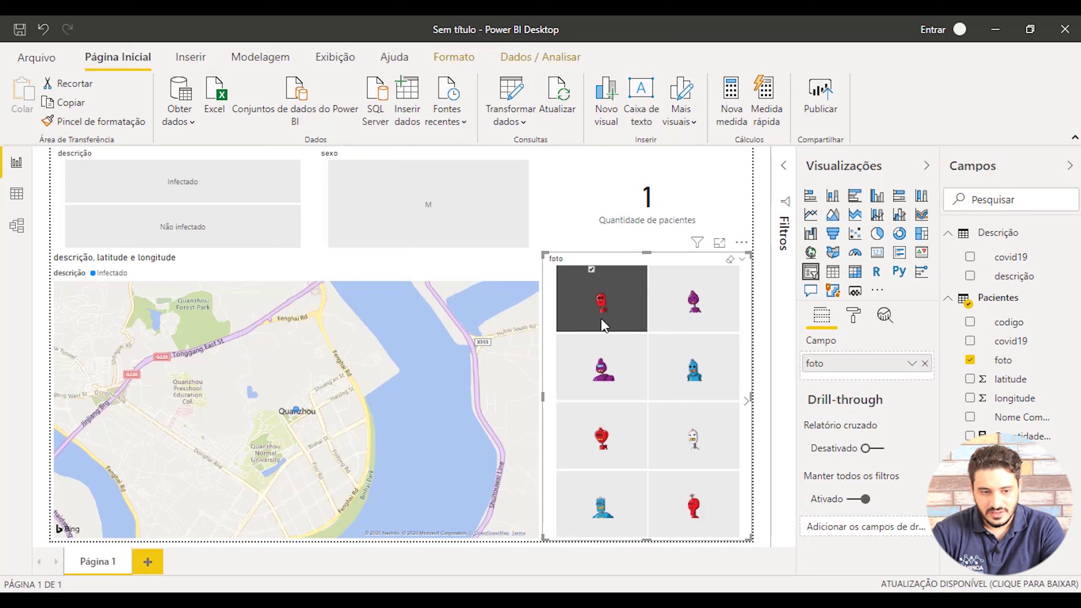
{"action": "left_click", "coordinate": [606, 305]}
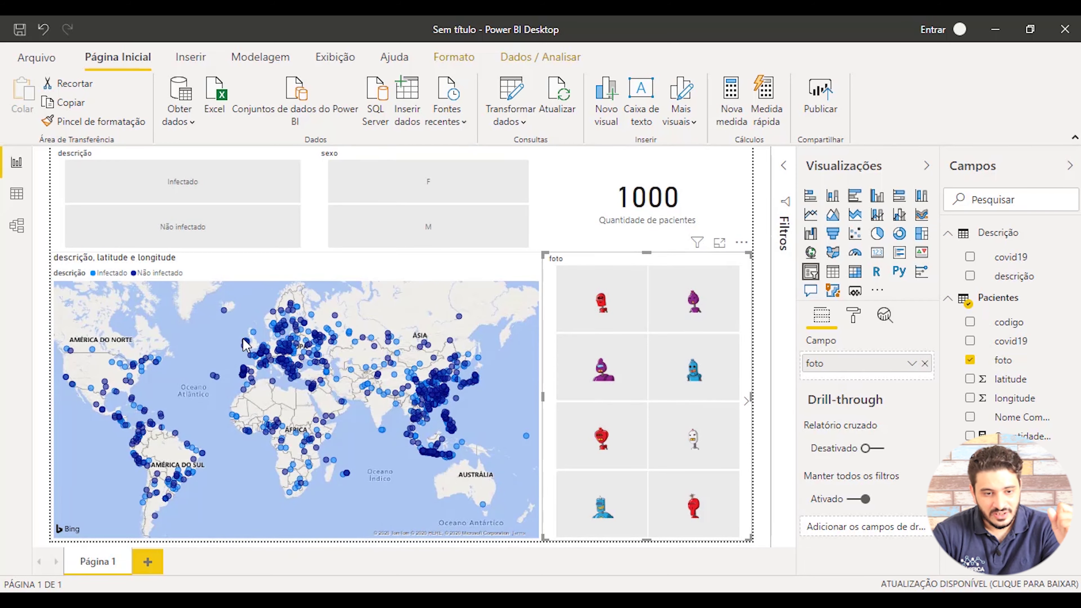
{"action": "left_click", "coordinate": [192, 184]}
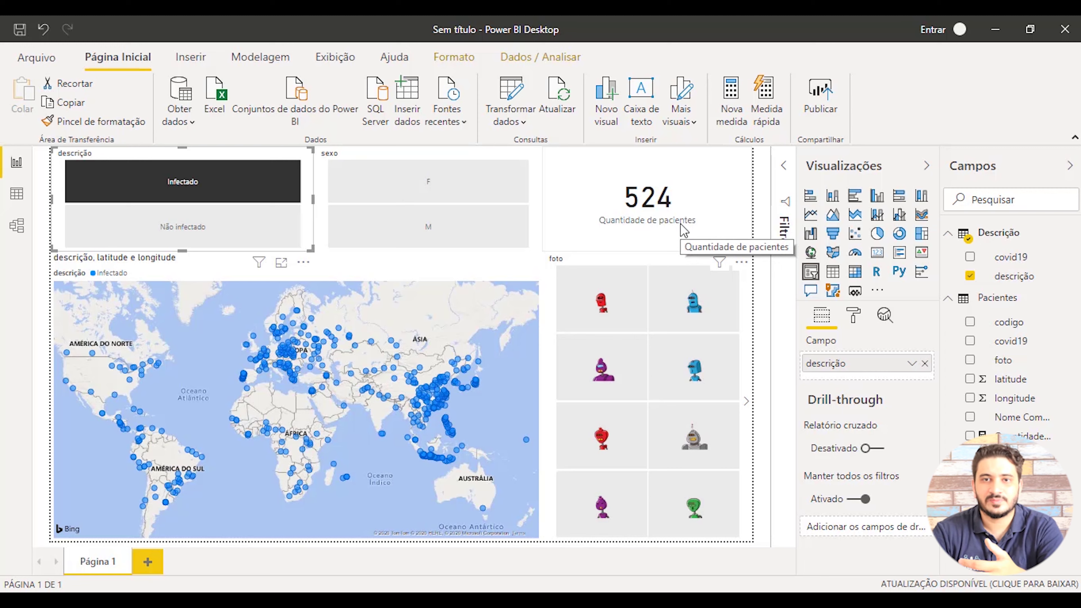
{"action": "left_click", "coordinate": [241, 241]}
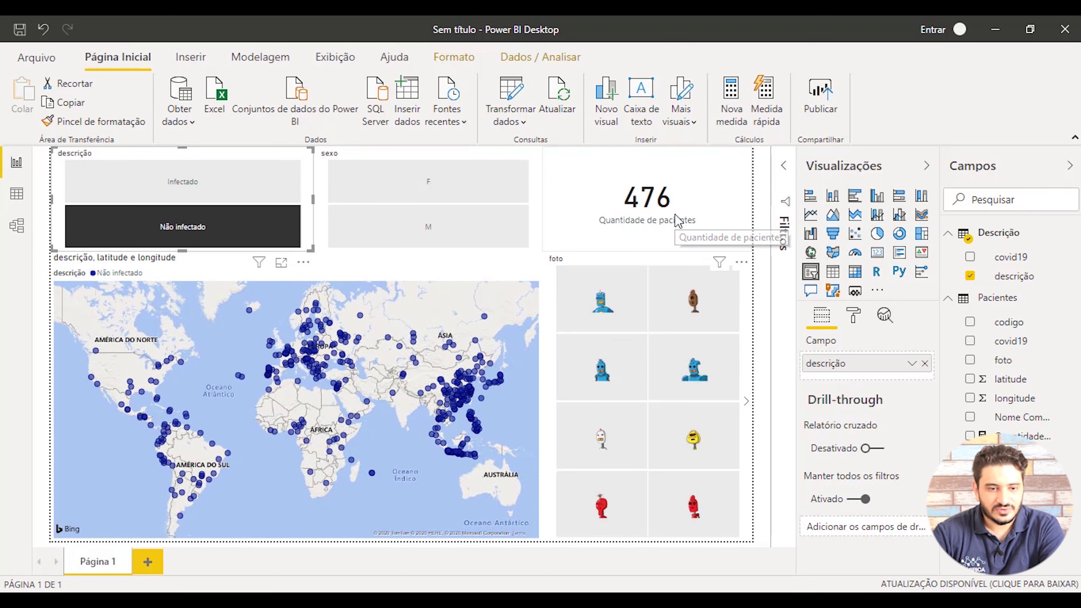